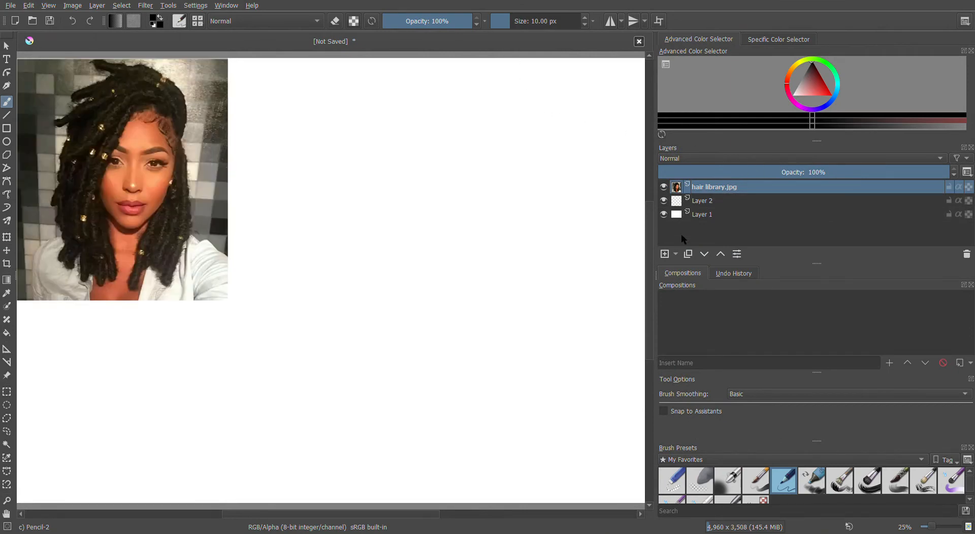
# Add a new paint layer above the photo and name it "hair base"
pyautogui.click(664, 254)
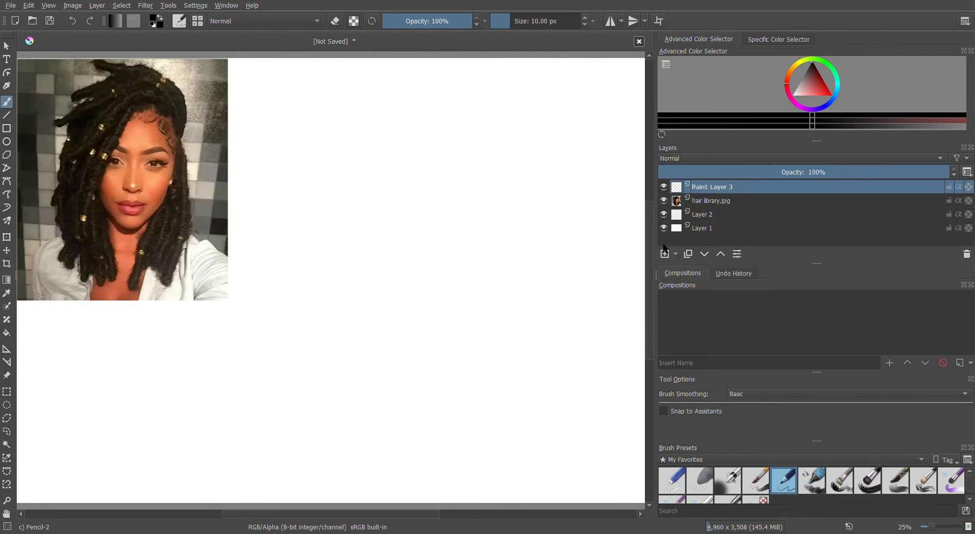
pyautogui.doubleClick(745, 188)
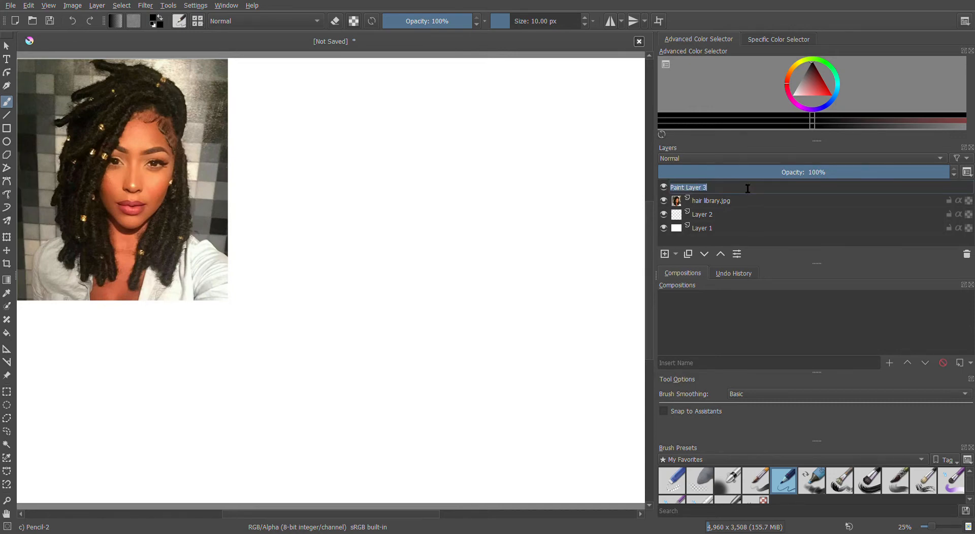
pyautogui.press('BackSpace')
pyautogui.press('Return')
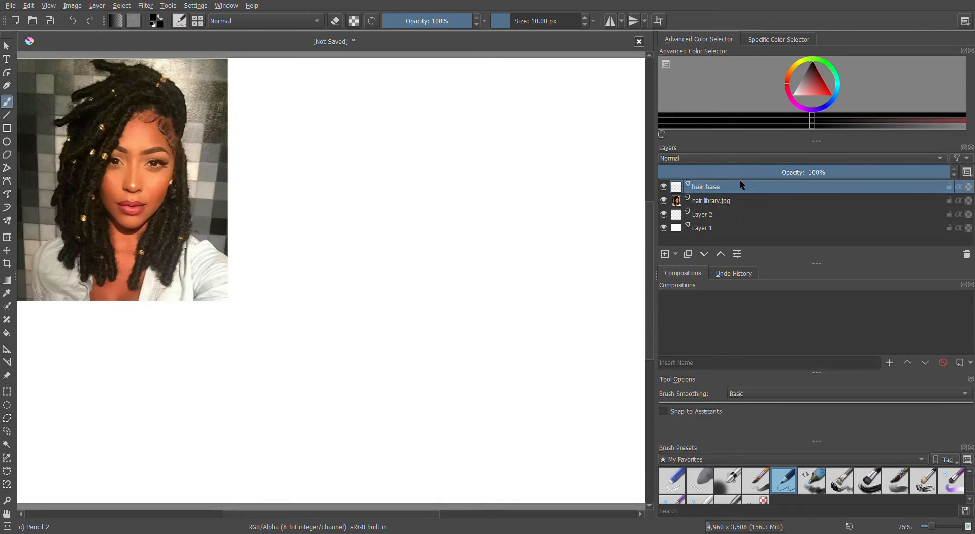
# Rename Layer 2 as "head" and the photo layer "hair library.jpg" as "reference"
pyautogui.click(704, 214)
pyautogui.doubleClick(704, 214)
pyautogui.write('h')
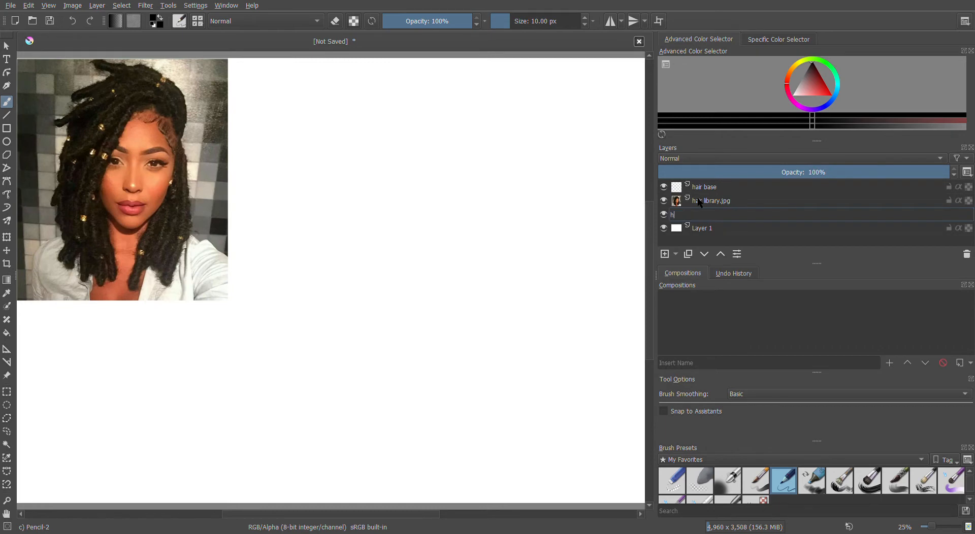
pyautogui.write('ead')
pyautogui.press('Return')
pyautogui.doubleClick(742, 202)
pyautogui.write('reference')
pyautogui.press('Return')
# On the head layer, sketch an oval head beside the photo with two neck lines and the right-hand ear
pyautogui.click(685, 214)
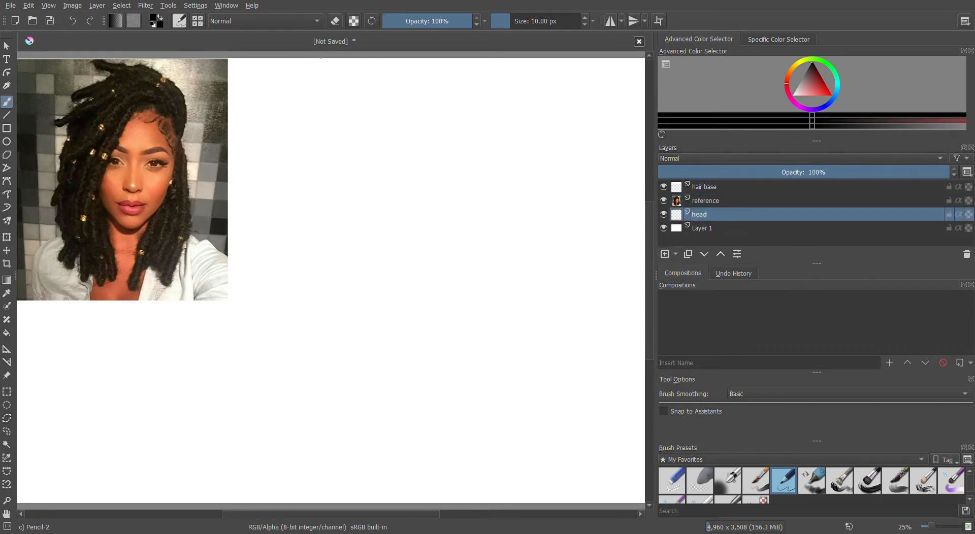
pyautogui.moveTo(345, 270)
pyautogui.mouseDown()
pyautogui.moveTo(356, 321)
pyautogui.moveTo(333, 175)
pyautogui.mouseUp()
pyautogui.moveTo(334, 213); pyautogui.dragTo(356, 145)
pyautogui.moveTo(345, 290); pyautogui.dragTo(428, 398)
pyautogui.moveTo(555, 279)
pyautogui.mouseDown()
pyautogui.moveTo(541, 320)
pyautogui.moveTo(511, 353)
pyautogui.moveTo(477, 385)
pyautogui.moveTo(439, 396)
pyautogui.moveTo(491, 371)
pyautogui.mouseUp()
pyautogui.moveTo(342, 257)
pyautogui.mouseDown()
pyautogui.moveTo(330, 194)
pyautogui.moveTo(358, 323)
pyautogui.moveTo(353, 309)
pyautogui.moveTo(374, 350)
pyautogui.moveTo(333, 190)
pyautogui.moveTo(360, 107)
pyautogui.moveTo(422, 90)
pyautogui.moveTo(334, 152)
pyautogui.moveTo(506, 96)
pyautogui.mouseUp()
pyautogui.moveTo(547, 159); pyautogui.dragTo(558, 288)
pyautogui.moveTo(515, 99)
pyautogui.mouseDown()
pyautogui.moveTo(559, 166)
pyautogui.moveTo(558, 232)
pyautogui.moveTo(520, 350)
pyautogui.moveTo(491, 374)
pyautogui.mouseUp()
pyautogui.moveTo(367, 334); pyautogui.dragTo(358, 406)
pyautogui.moveTo(516, 349); pyautogui.dragTo(522, 404)
pyautogui.moveTo(340, 209)
pyautogui.mouseDown()
pyautogui.moveTo(333, 150)
pyautogui.moveTo(421, 77)
pyautogui.moveTo(507, 95)
pyautogui.moveTo(554, 152)
pyautogui.moveTo(560, 196)
pyautogui.moveTo(546, 299)
pyautogui.moveTo(520, 348)
pyautogui.mouseUp()
pyautogui.moveTo(568, 221); pyautogui.dragTo(551, 297)
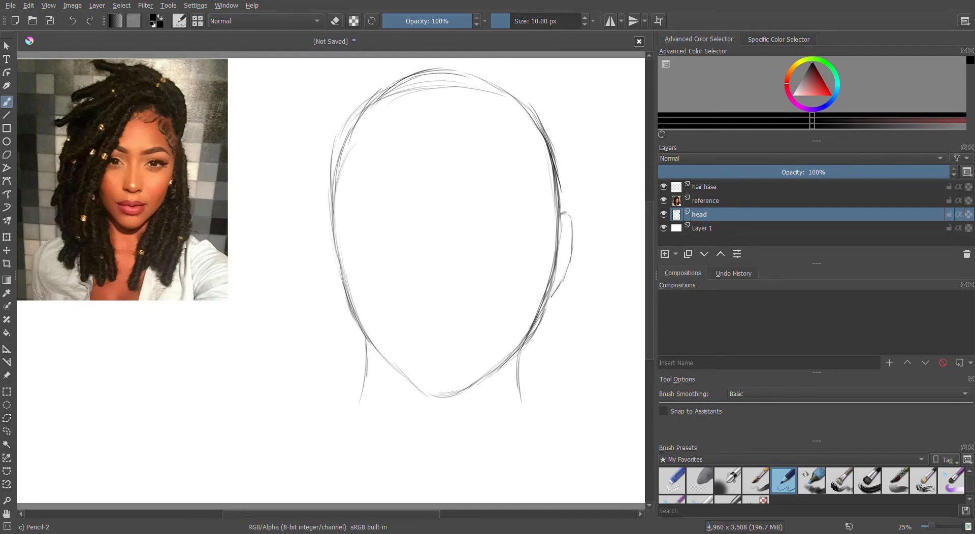
# Sketch the left-hand ear, darken the neck lines and add the inner neck strokes below the jaw
pyautogui.moveTo(330, 205)
pyautogui.mouseDown()
pyautogui.moveTo(323, 239)
pyautogui.moveTo(345, 294)
pyautogui.mouseUp()
pyautogui.moveTo(323, 234); pyautogui.dragTo(344, 292)
pyautogui.moveTo(519, 351); pyautogui.dragTo(525, 409)
pyautogui.moveTo(367, 346); pyautogui.dragTo(356, 404)
pyautogui.moveTo(520, 360); pyautogui.dragTo(530, 412)
pyautogui.moveTo(377, 361); pyautogui.dragTo(409, 424)
pyautogui.moveTo(509, 373); pyautogui.dragTo(494, 413)
pyautogui.moveTo(364, 392); pyautogui.dragTo(347, 415)
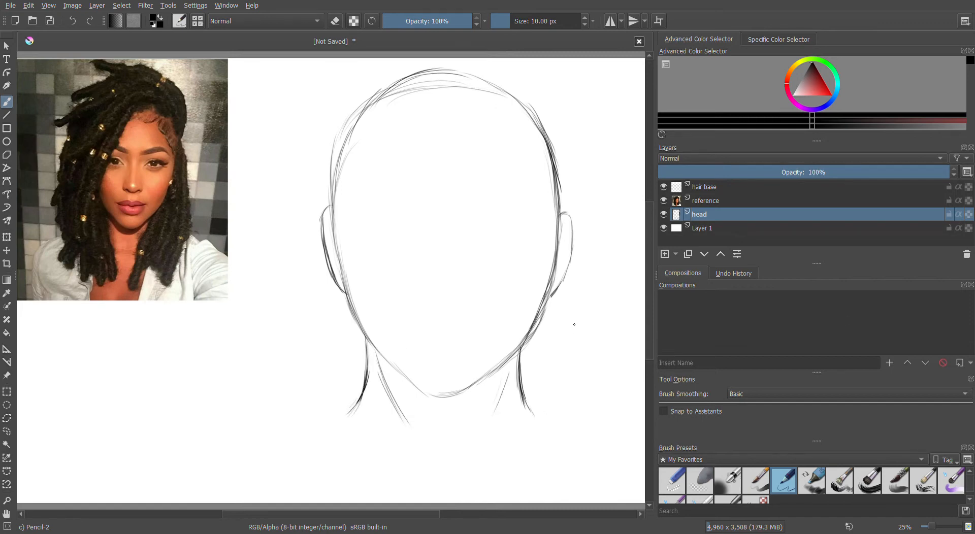
# Enlarge the photo on the reference layer with the Transform tool
pyautogui.click(709, 186)
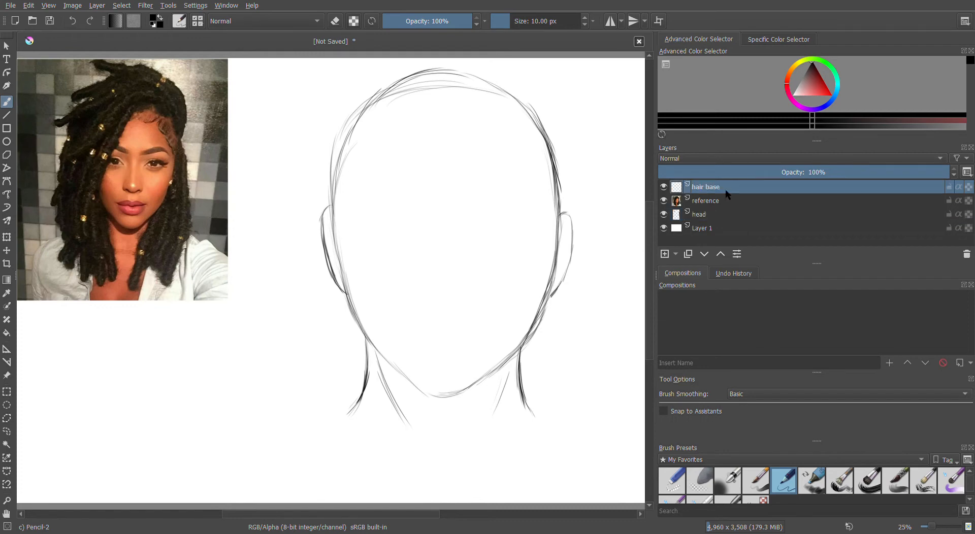
pyautogui.click(705, 201)
pyautogui.hotkey('ctrl', 't')
pyautogui.moveTo(239, 316)
pyautogui.mouseDown()
pyautogui.moveTo(341, 434)
pyautogui.moveTo(283, 415)
pyautogui.moveTo(294, 408)
pyautogui.moveTo(233, 376)
pyautogui.moveTo(294, 422)
pyautogui.mouseUp()
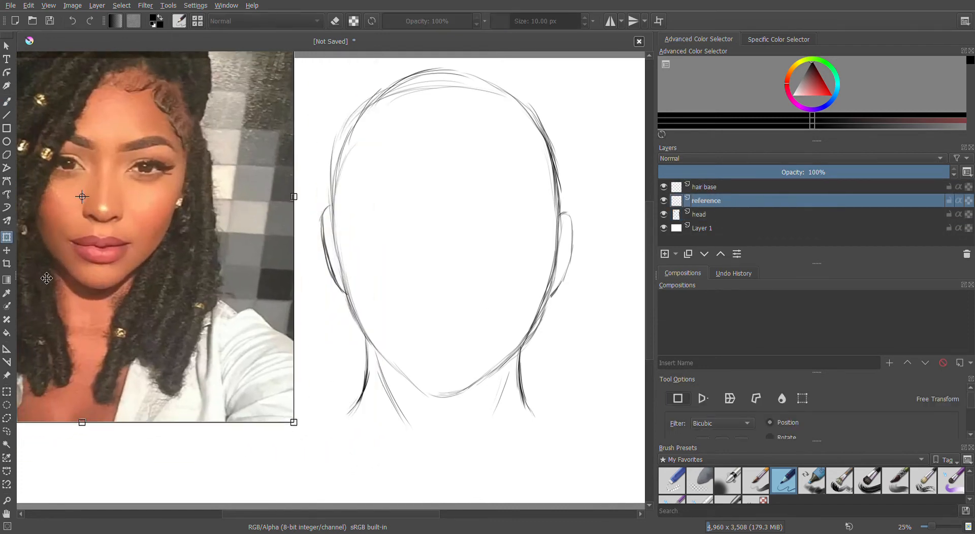
pyautogui.press('Return')
# On the hair base layer, sketch the outer hair contour curving down the right-hand side of the head
pyautogui.press('b')
pyautogui.click(706, 187)
pyautogui.moveTo(572, 176); pyautogui.dragTo(582, 231)
pyautogui.moveTo(578, 192); pyautogui.dragTo(591, 252)
pyautogui.moveTo(573, 175); pyautogui.dragTo(595, 273)
pyautogui.moveTo(572, 172); pyautogui.dragTo(584, 214)
pyautogui.moveTo(561, 157)
pyautogui.mouseDown()
pyautogui.moveTo(582, 195)
pyautogui.moveTo(597, 280)
pyautogui.mouseUp()
pyautogui.moveTo(590, 241); pyautogui.dragTo(597, 334)
pyautogui.moveTo(597, 285); pyautogui.dragTo(588, 344)
pyautogui.moveTo(591, 309); pyautogui.dragTo(585, 352)
# Sketch the hair's inner edge beside the neck, its uneven lower ends and the rest of the outer contour on the right
pyautogui.moveTo(511, 358); pyautogui.dragTo(499, 400)
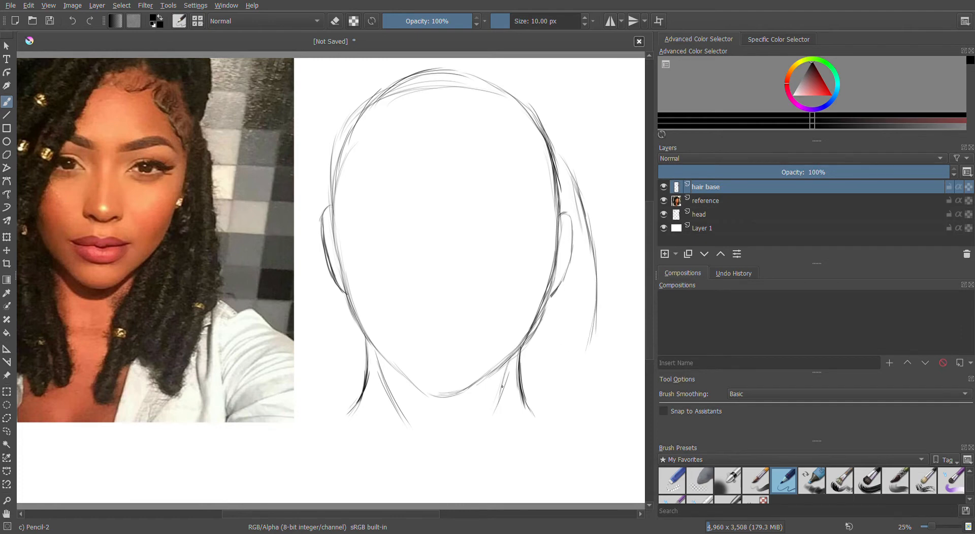
pyautogui.moveTo(510, 362)
pyautogui.mouseDown()
pyautogui.moveTo(497, 421)
pyautogui.moveTo(499, 396)
pyautogui.moveTo(499, 445)
pyautogui.moveTo(511, 467)
pyautogui.mouseUp()
pyautogui.moveTo(523, 427)
pyautogui.mouseDown()
pyautogui.moveTo(519, 459)
pyautogui.moveTo(523, 425)
pyautogui.moveTo(538, 425)
pyautogui.moveTo(532, 435)
pyautogui.moveTo(549, 410)
pyautogui.mouseUp()
pyautogui.moveTo(541, 425); pyautogui.dragTo(549, 437)
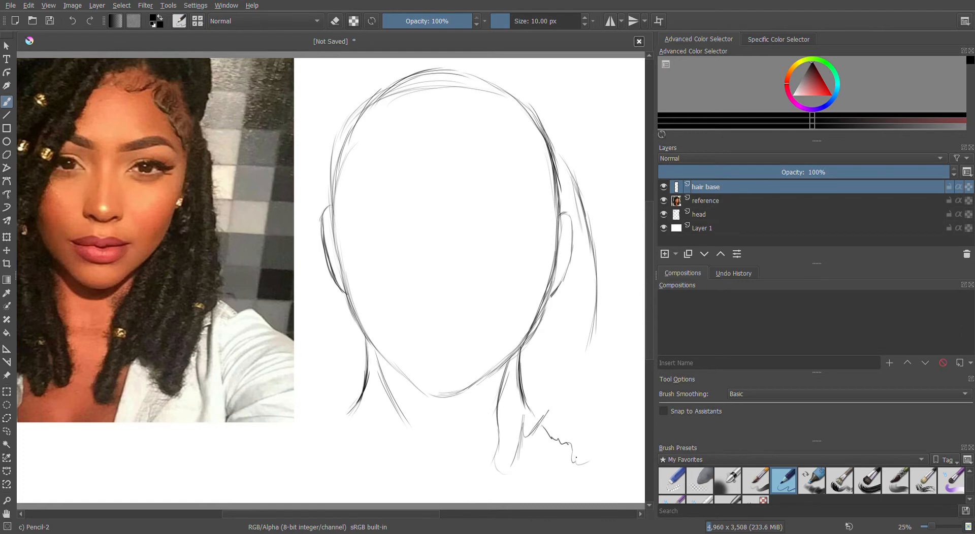
pyautogui.moveTo(600, 416); pyautogui.dragTo(601, 368)
pyautogui.moveTo(597, 272); pyautogui.dragTo(605, 340)
pyautogui.moveTo(597, 295); pyautogui.dragTo(606, 352)
pyautogui.moveTo(600, 315)
pyautogui.mouseDown()
pyautogui.moveTo(606, 390)
pyautogui.moveTo(604, 367)
pyautogui.moveTo(585, 463)
pyautogui.mouseUp()
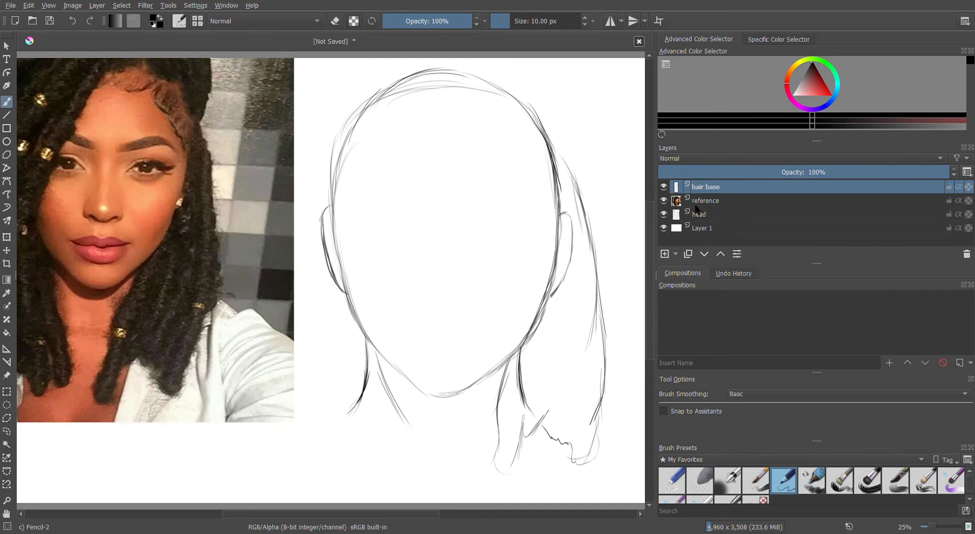
# Scale the reference photo down and reposition it so the whole hairstyle fits beside the head sketch
pyautogui.click(695, 204)
pyautogui.click(7, 236)
pyautogui.moveTo(294, 421)
pyautogui.mouseDown()
pyautogui.moveTo(135, 311)
pyautogui.moveTo(174, 303)
pyautogui.moveTo(283, 373)
pyautogui.moveTo(248, 352)
pyautogui.mouseUp()
pyautogui.moveTo(277, 396); pyautogui.dragTo(336, 410)
pyautogui.moveTo(280, 380)
pyautogui.mouseDown()
pyautogui.moveTo(226, 406)
pyautogui.moveTo(235, 414)
pyautogui.mouseUp()
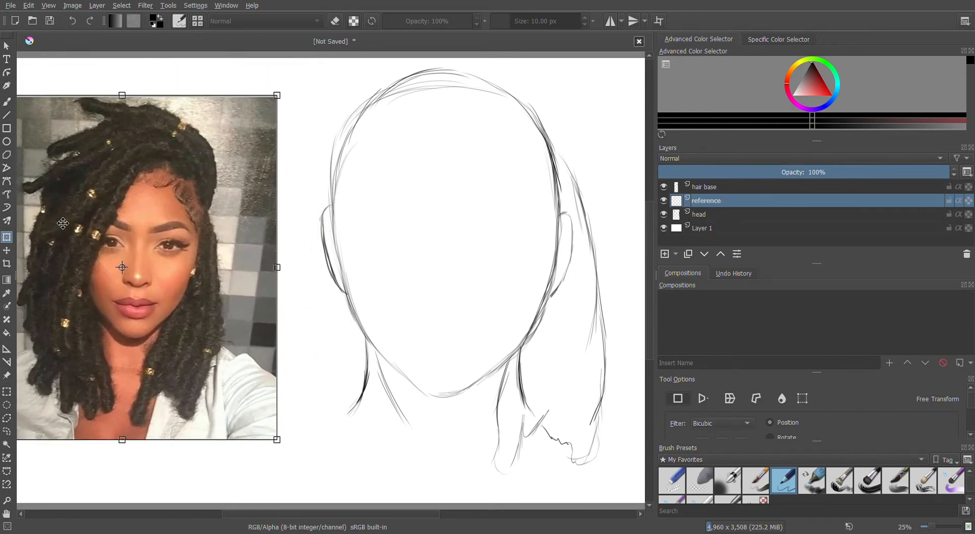
pyautogui.click(6, 102)
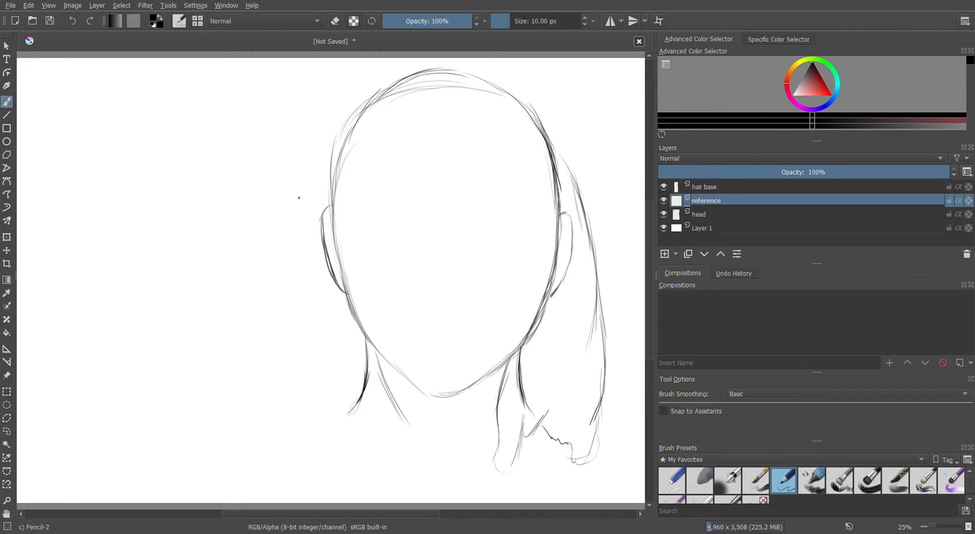
pyautogui.click(729, 187)
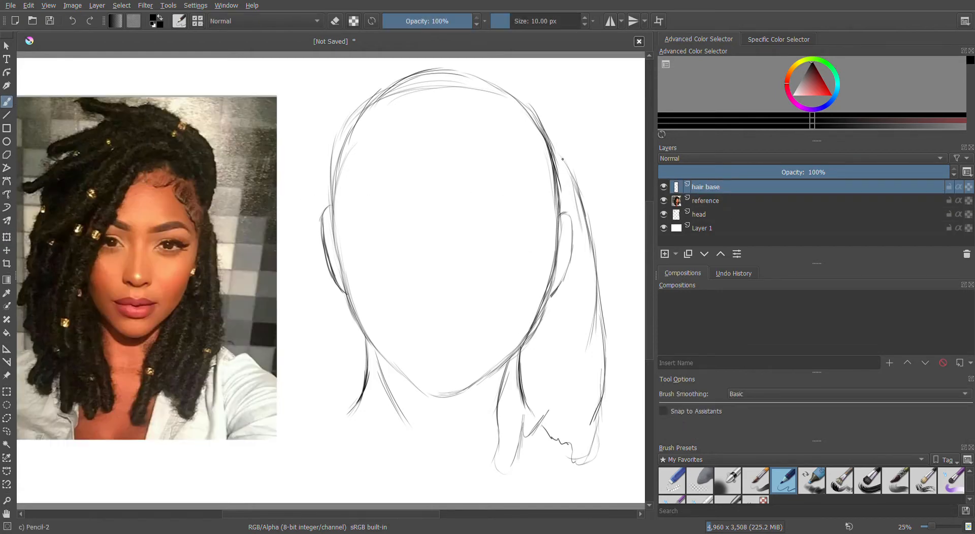
# Scale the head sketch down and move it lower on the canvas to leave room above for hair
pyautogui.click(714, 215)
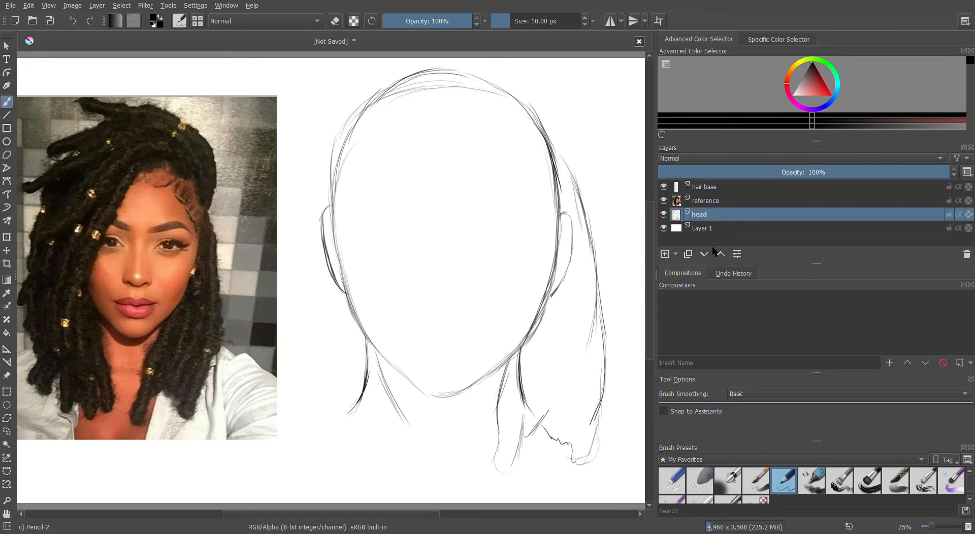
pyautogui.click(6, 237)
pyautogui.moveTo(328, 432)
pyautogui.mouseDown()
pyautogui.moveTo(346, 411)
pyautogui.moveTo(346, 367)
pyautogui.moveTo(414, 315)
pyautogui.mouseUp()
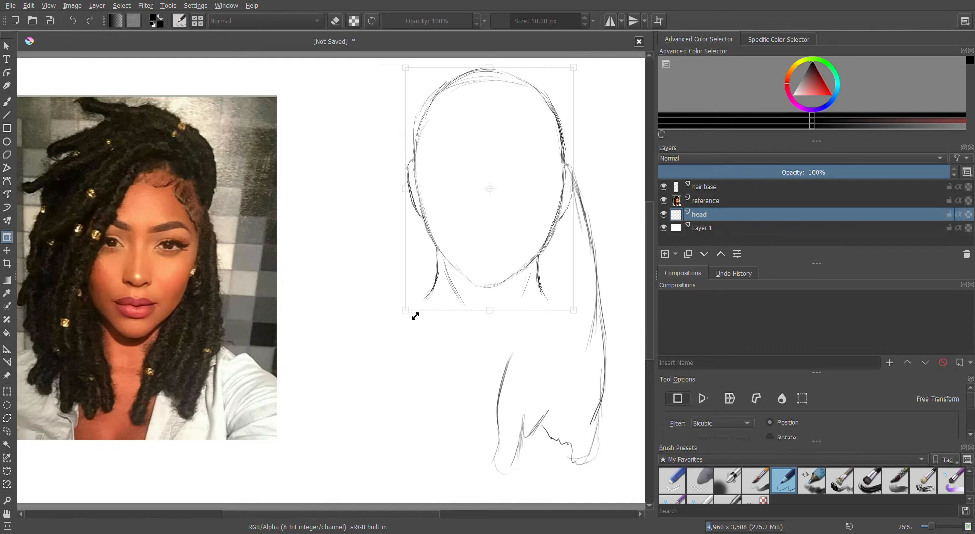
pyautogui.moveTo(512, 270); pyautogui.dragTo(483, 344)
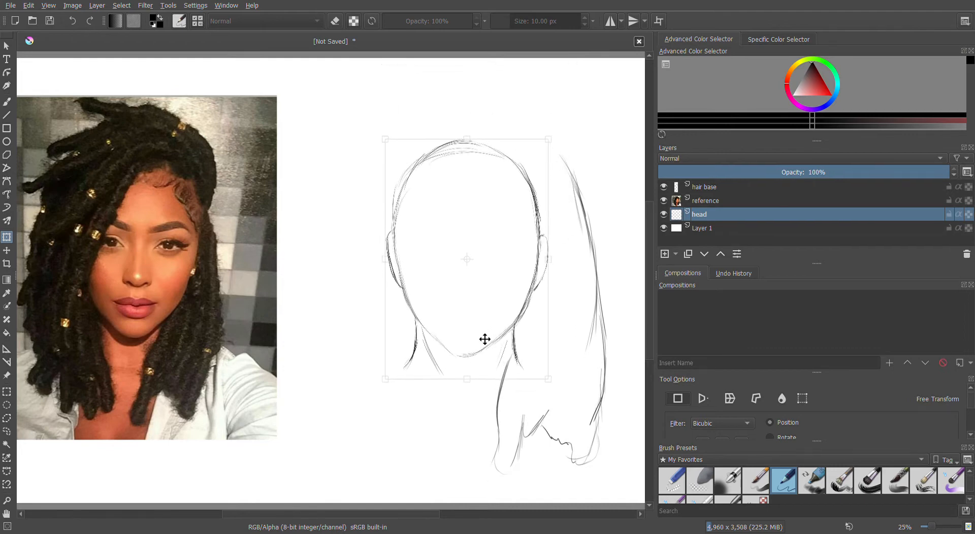
# Scale the hair base strokes down and move them to fit the right-hand side of the smaller head
pyautogui.click(711, 186)
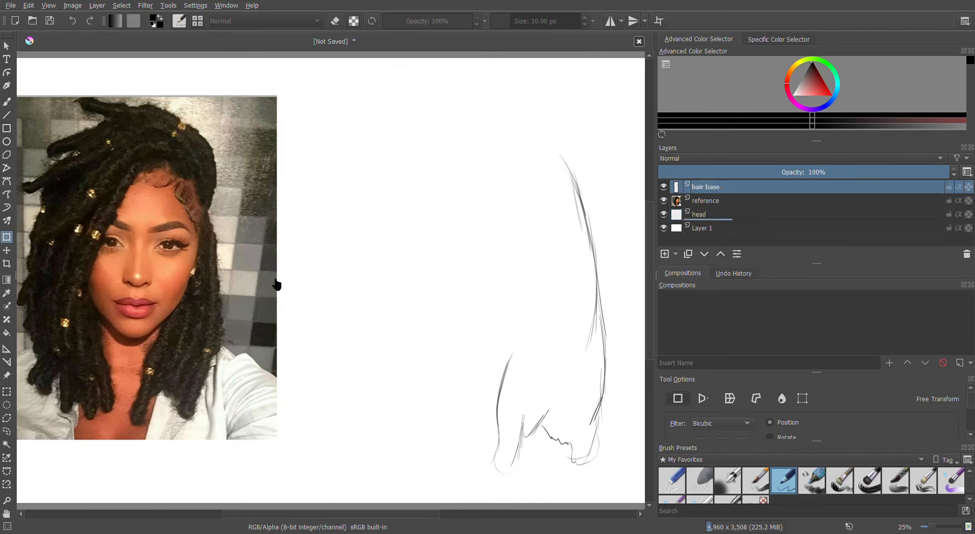
pyautogui.moveTo(491, 476)
pyautogui.mouseDown()
pyautogui.moveTo(494, 442)
pyautogui.moveTo(536, 373)
pyautogui.moveTo(537, 351)
pyautogui.mouseUp()
pyautogui.moveTo(584, 325)
pyautogui.mouseDown()
pyautogui.moveTo(555, 342)
pyautogui.moveTo(563, 348)
pyautogui.moveTo(523, 423)
pyautogui.mouseUp()
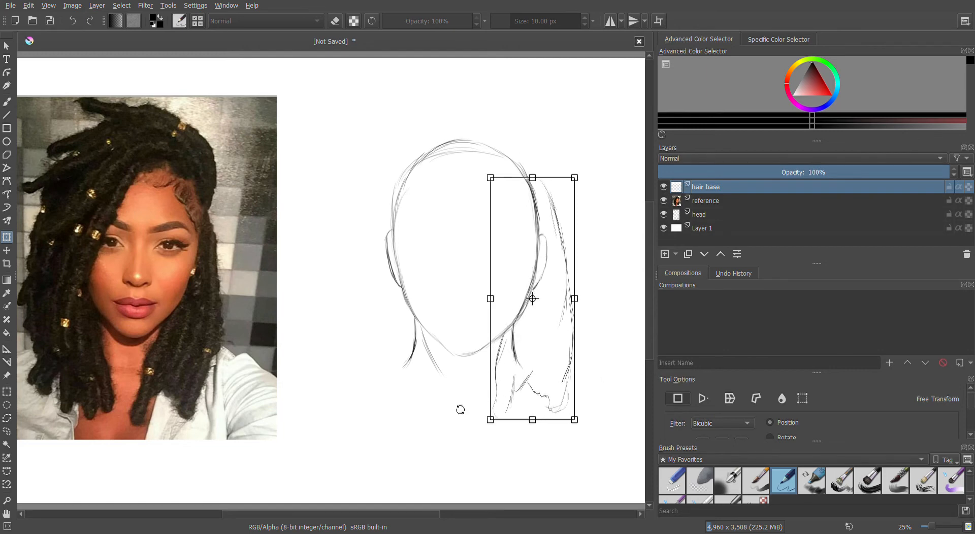
pyautogui.click(3, 104)
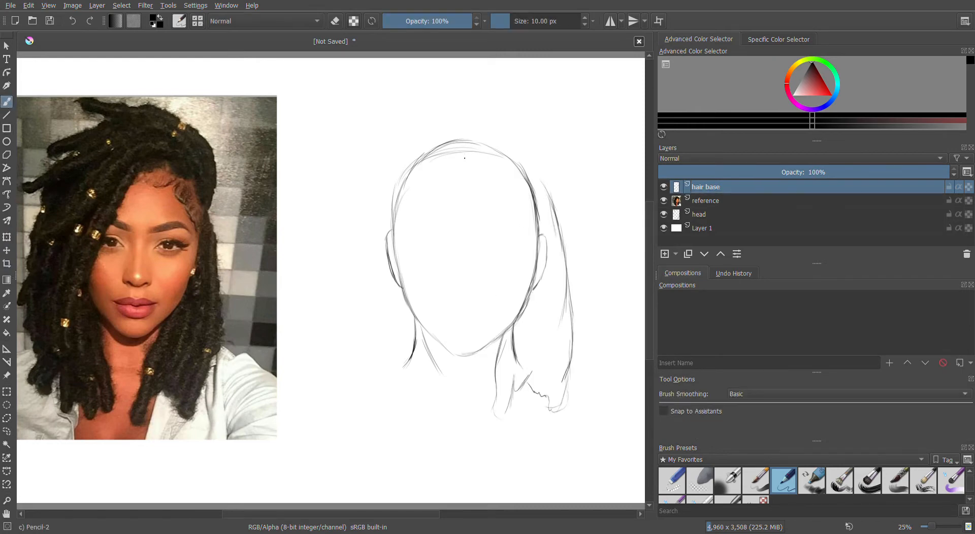
# Sketch the face-framing strands from the hairline and the loose loc ends along the left-hand side of the head
pyautogui.moveTo(452, 151); pyautogui.dragTo(429, 191)
pyautogui.moveTo(469, 160)
pyautogui.mouseDown()
pyautogui.moveTo(450, 153)
pyautogui.moveTo(433, 172)
pyautogui.moveTo(381, 341)
pyautogui.mouseUp()
pyautogui.moveTo(401, 286); pyautogui.dragTo(428, 368)
pyautogui.moveTo(408, 309)
pyautogui.mouseDown()
pyautogui.moveTo(426, 351)
pyautogui.moveTo(427, 400)
pyautogui.mouseUp()
pyautogui.moveTo(394, 366); pyautogui.dragTo(398, 389)
pyautogui.moveTo(384, 334)
pyautogui.mouseDown()
pyautogui.moveTo(377, 390)
pyautogui.moveTo(375, 371)
pyautogui.moveTo(353, 377)
pyautogui.moveTo(344, 365)
pyautogui.mouseUp()
pyautogui.moveTo(357, 325); pyautogui.dragTo(355, 357)
pyautogui.moveTo(358, 309); pyautogui.dragTo(347, 334)
pyautogui.moveTo(346, 284)
pyautogui.mouseDown()
pyautogui.moveTo(338, 319)
pyautogui.moveTo(343, 294)
pyautogui.moveTo(332, 290)
pyautogui.mouseUp()
pyautogui.moveTo(354, 249); pyautogui.dragTo(339, 274)
pyautogui.moveTo(354, 232); pyautogui.dragTo(348, 259)
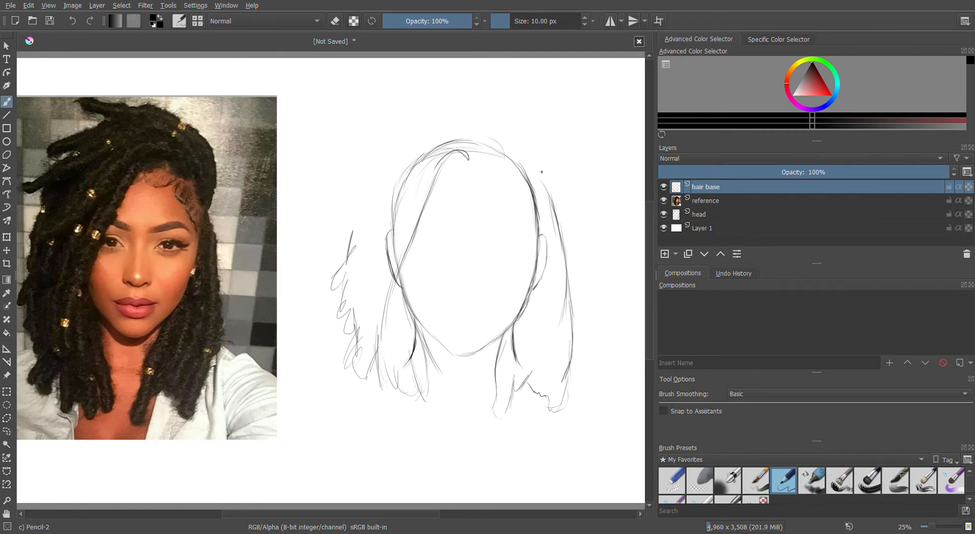
pyautogui.press('e')
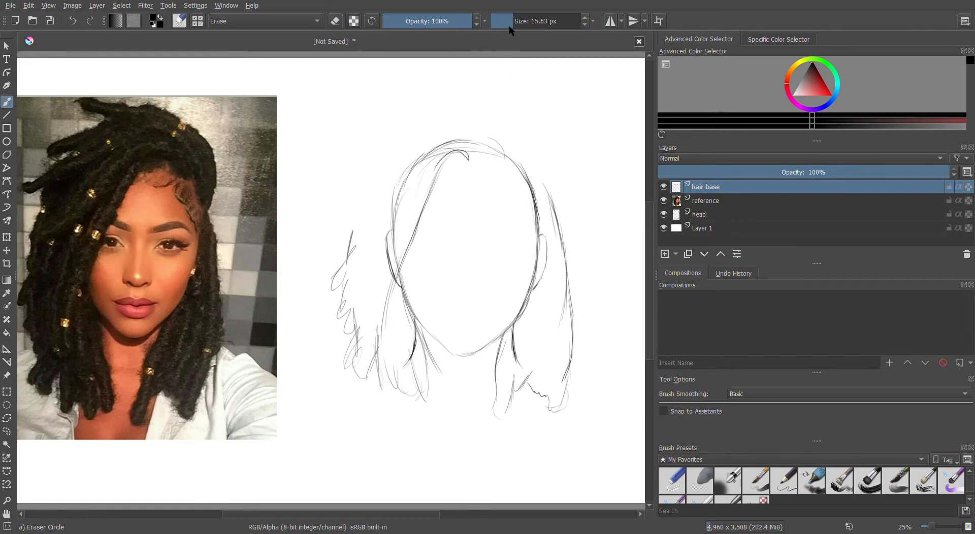
pyautogui.moveTo(511, 26); pyautogui.dragTo(501, 26)
pyautogui.press(']')
pyautogui.press(']')
pyautogui.press(']')
pyautogui.moveTo(506, 22); pyautogui.dragTo(510, 22)
pyautogui.click(783, 482)
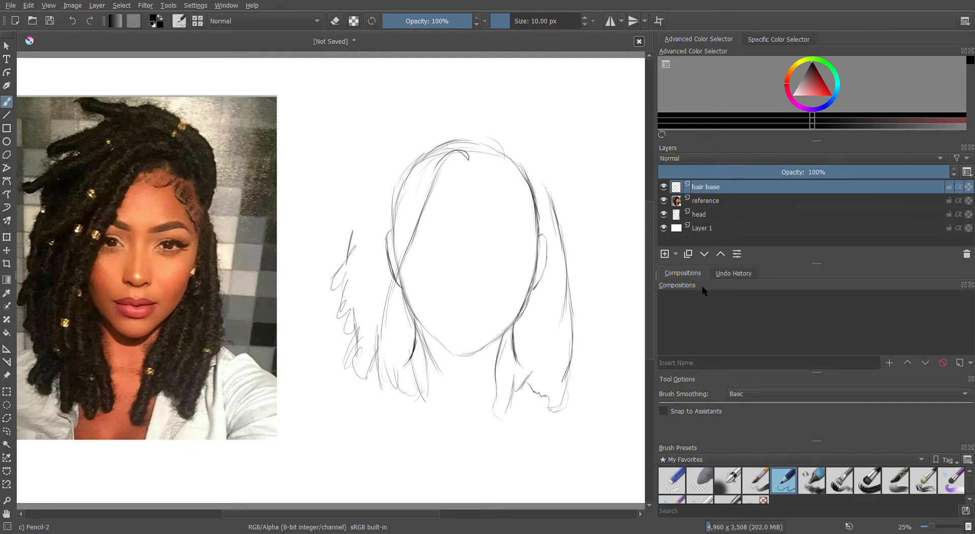
# Sketch the hair's volume over the crown with locs sweeping out to the left, plus strands beside the left cheek
pyautogui.moveTo(537, 173)
pyautogui.mouseDown()
pyautogui.moveTo(546, 197)
pyautogui.moveTo(528, 143)
pyautogui.moveTo(493, 115)
pyautogui.moveTo(369, 108)
pyautogui.moveTo(343, 152)
pyautogui.moveTo(354, 174)
pyautogui.moveTo(344, 181)
pyautogui.moveTo(349, 218)
pyautogui.moveTo(331, 285)
pyautogui.mouseUp()
pyautogui.moveTo(433, 147); pyautogui.dragTo(380, 200)
pyautogui.moveTo(408, 169)
pyautogui.mouseDown()
pyautogui.moveTo(346, 217)
pyautogui.moveTo(355, 233)
pyautogui.moveTo(417, 189)
pyautogui.moveTo(379, 311)
pyautogui.moveTo(396, 280)
pyautogui.mouseUp()
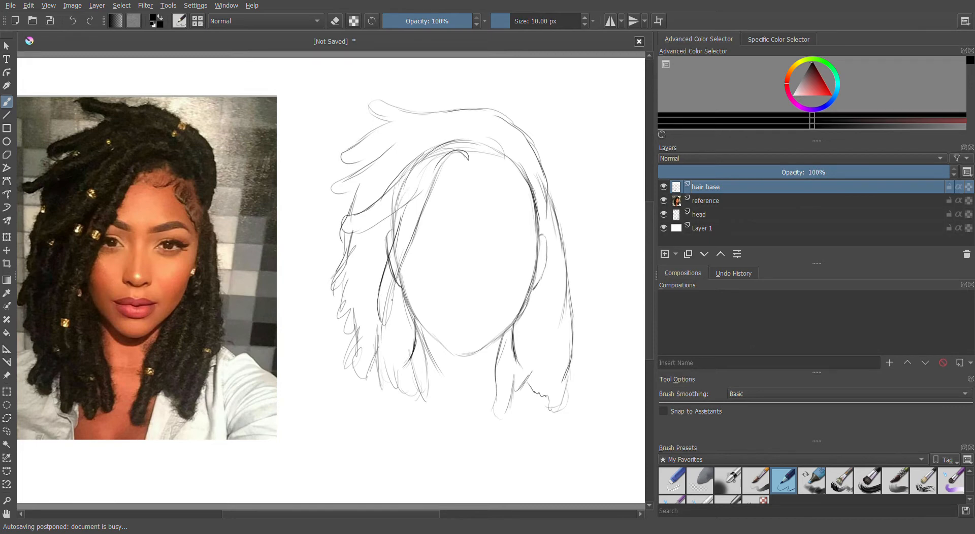
pyautogui.moveTo(404, 319)
pyautogui.mouseDown()
pyautogui.moveTo(415, 366)
pyautogui.moveTo(407, 326)
pyautogui.mouseUp()
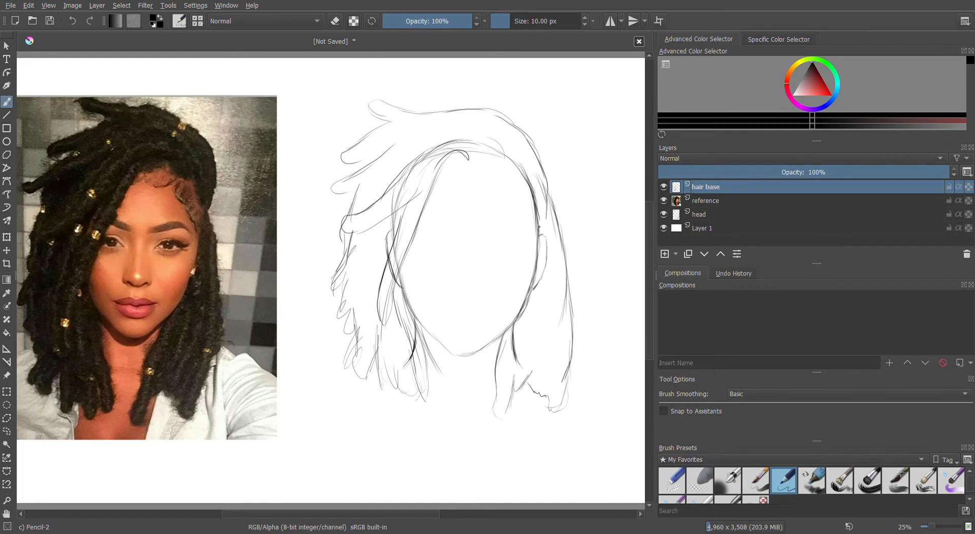
# Sketch long locs hanging over the right-hand ear and erase part of the contour line above them
pyautogui.moveTo(549, 222)
pyautogui.mouseDown()
pyautogui.moveTo(571, 290)
pyautogui.moveTo(568, 359)
pyautogui.mouseUp()
pyautogui.moveTo(547, 217)
pyautogui.mouseDown()
pyautogui.moveTo(568, 259)
pyautogui.moveTo(557, 257)
pyautogui.moveTo(566, 288)
pyautogui.mouseUp()
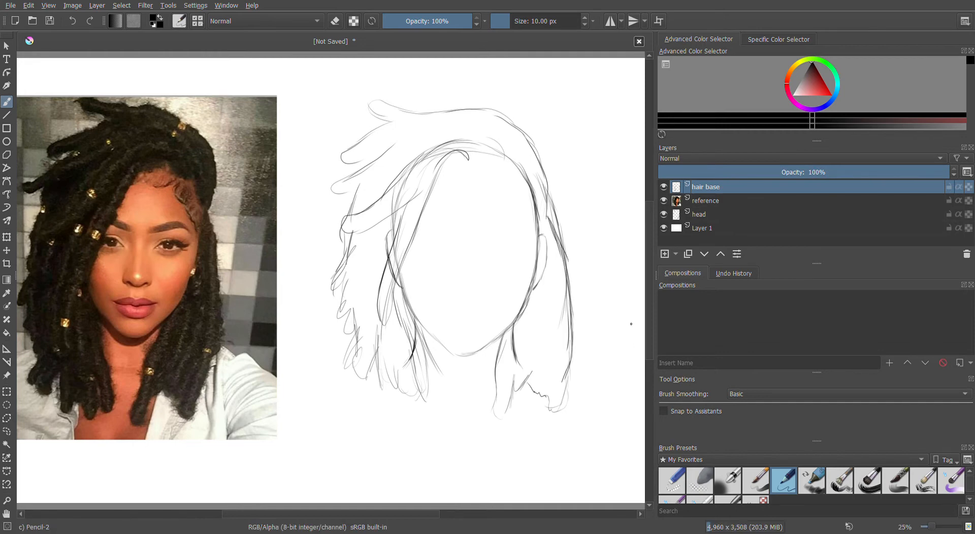
pyautogui.moveTo(543, 231); pyautogui.dragTo(559, 293)
pyautogui.moveTo(540, 235); pyautogui.dragTo(553, 292)
pyautogui.moveTo(546, 256); pyautogui.dragTo(556, 320)
pyautogui.moveTo(546, 278); pyautogui.dragTo(557, 339)
pyautogui.moveTo(569, 293); pyautogui.dragTo(571, 343)
pyautogui.moveTo(559, 303); pyautogui.dragTo(566, 332)
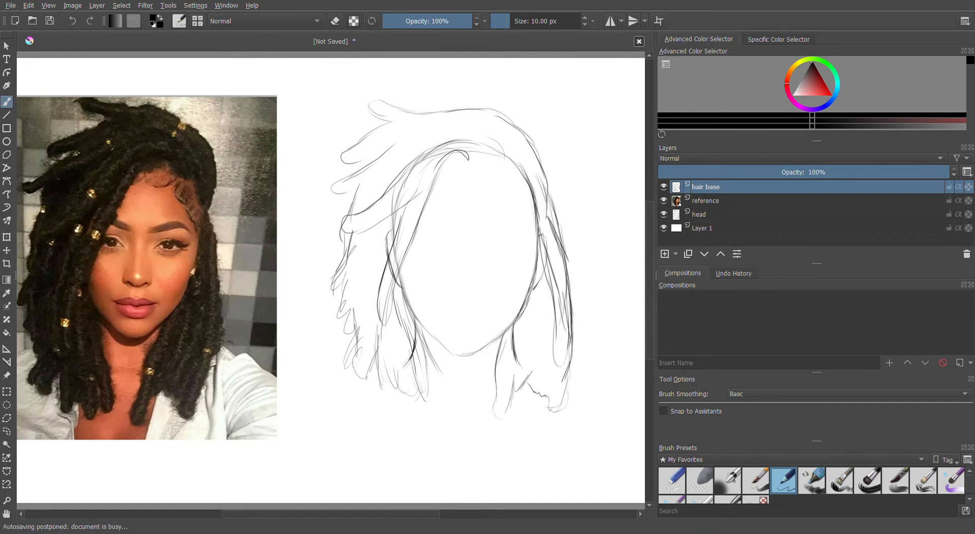
pyautogui.click(335, 21)
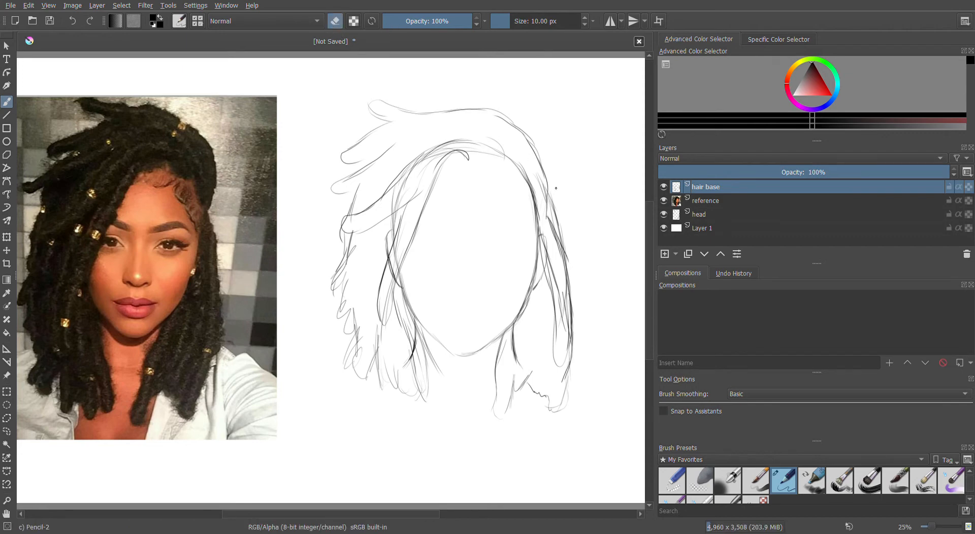
pyautogui.moveTo(548, 207)
pyautogui.mouseDown()
pyautogui.moveTo(561, 205)
pyautogui.moveTo(564, 236)
pyautogui.mouseUp()
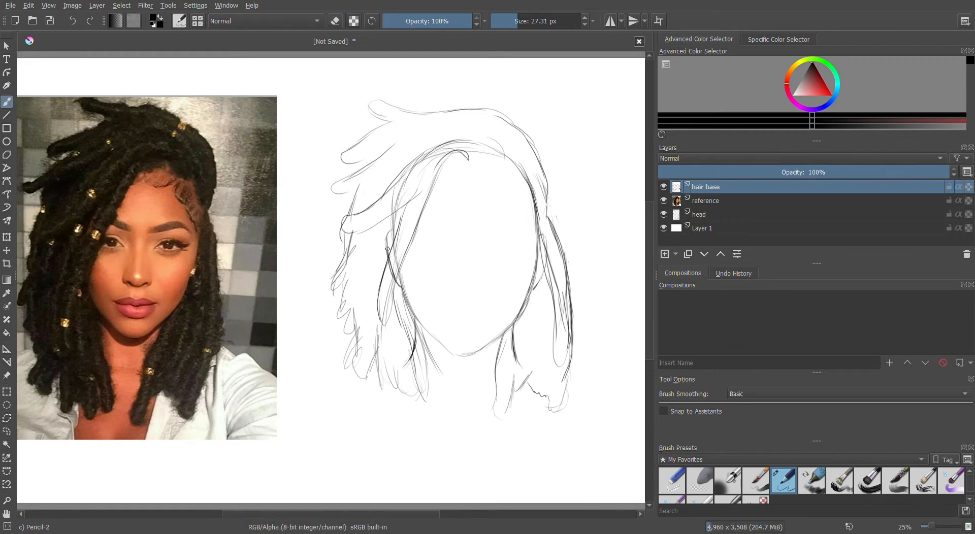
# Set the brush size to 6.60 px and sketch overlapping rounded locs along the left-hand outer edge and lower ends of the hair
pyautogui.moveTo(524, 26); pyautogui.dragTo(512, 30)
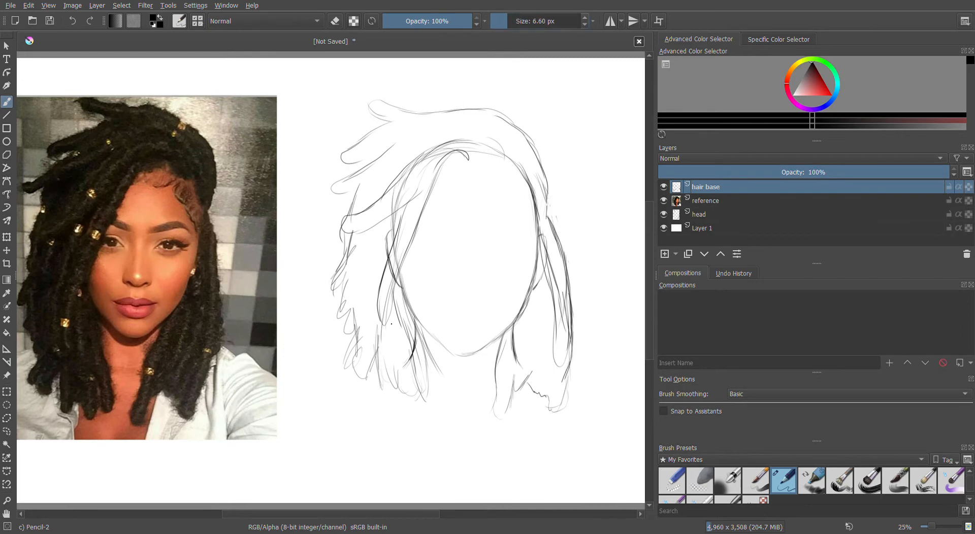
pyautogui.moveTo(427, 379)
pyautogui.mouseDown()
pyautogui.moveTo(430, 418)
pyautogui.moveTo(407, 373)
pyautogui.mouseUp()
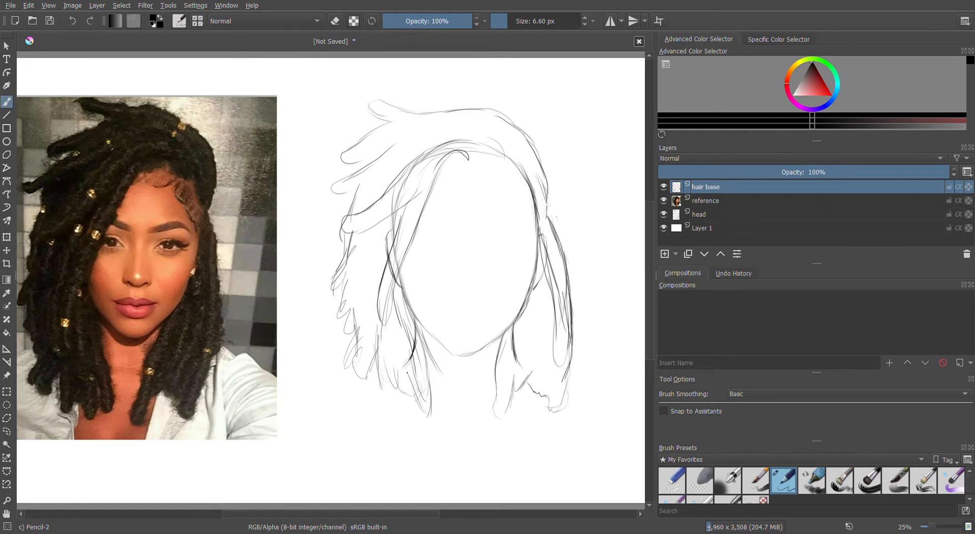
pyautogui.moveTo(379, 395)
pyautogui.mouseDown()
pyautogui.moveTo(350, 370)
pyautogui.moveTo(348, 344)
pyautogui.moveTo(332, 390)
pyautogui.moveTo(349, 317)
pyautogui.mouseUp()
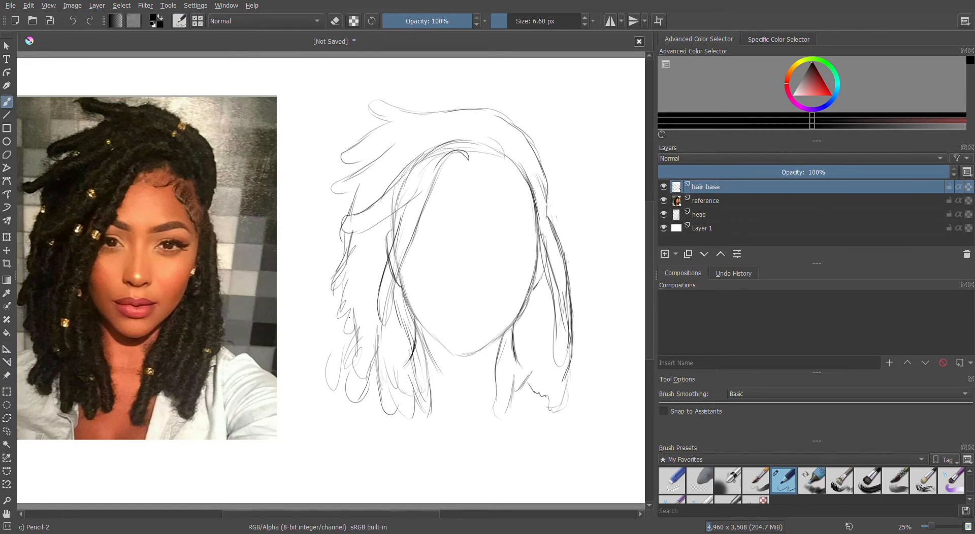
pyautogui.moveTo(347, 358)
pyautogui.mouseDown()
pyautogui.moveTo(341, 379)
pyautogui.moveTo(338, 292)
pyautogui.moveTo(339, 316)
pyautogui.mouseUp()
pyautogui.moveTo(348, 199)
pyautogui.mouseDown()
pyautogui.moveTo(328, 244)
pyautogui.moveTo(326, 274)
pyautogui.mouseUp()
pyautogui.moveTo(354, 171); pyautogui.dragTo(327, 206)
pyautogui.moveTo(358, 146)
pyautogui.mouseDown()
pyautogui.moveTo(306, 213)
pyautogui.moveTo(345, 201)
pyautogui.moveTo(331, 236)
pyautogui.moveTo(328, 389)
pyautogui.moveTo(381, 431)
pyautogui.mouseUp()
pyautogui.moveTo(385, 392); pyautogui.dragTo(396, 440)
pyautogui.moveTo(436, 401); pyautogui.dragTo(432, 435)
pyautogui.moveTo(418, 404); pyautogui.dragTo(415, 419)
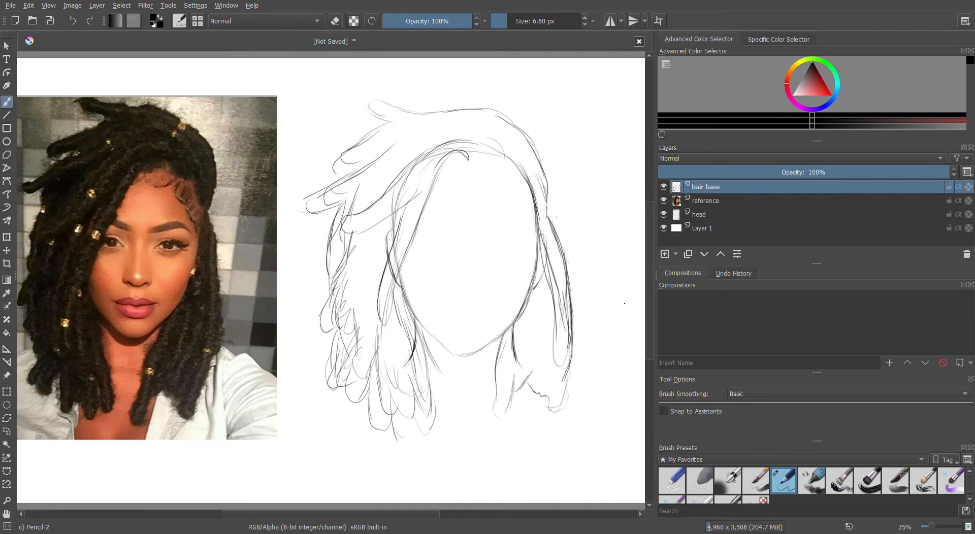
# Sketch extra face-framing strands from the hairline, thicken the right-hand locs, and raise the crown's outline into a long loc sweeping left
pyautogui.moveTo(488, 154)
pyautogui.mouseDown()
pyautogui.moveTo(426, 234)
pyautogui.moveTo(396, 350)
pyautogui.mouseUp()
pyautogui.moveTo(550, 223); pyautogui.dragTo(558, 331)
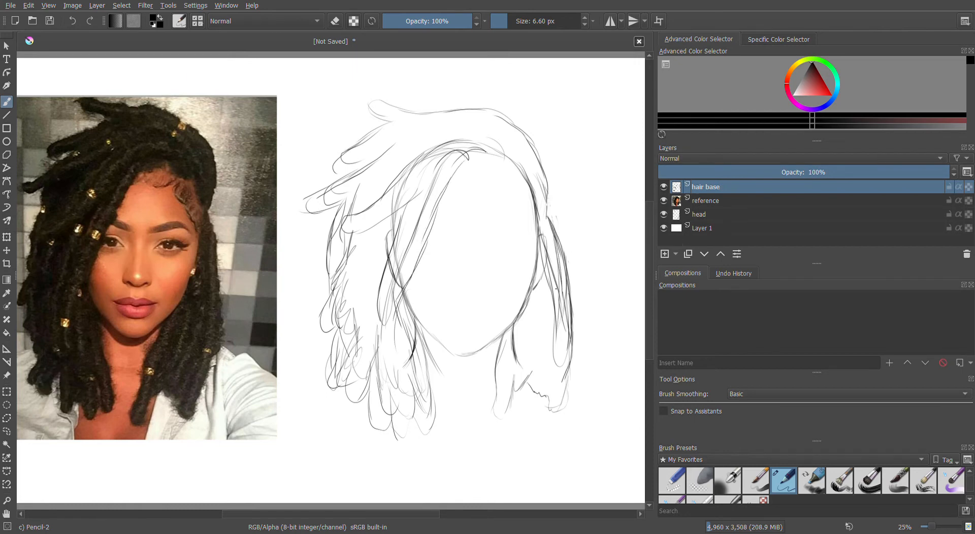
pyautogui.moveTo(548, 197)
pyautogui.mouseDown()
pyautogui.moveTo(516, 108)
pyautogui.moveTo(409, 91)
pyautogui.moveTo(354, 111)
pyautogui.moveTo(346, 154)
pyautogui.mouseUp()
# Erase the stray outer lines of the right-hand locs, plus the contour lines overlapping the hair on the head layer
pyautogui.press('e')
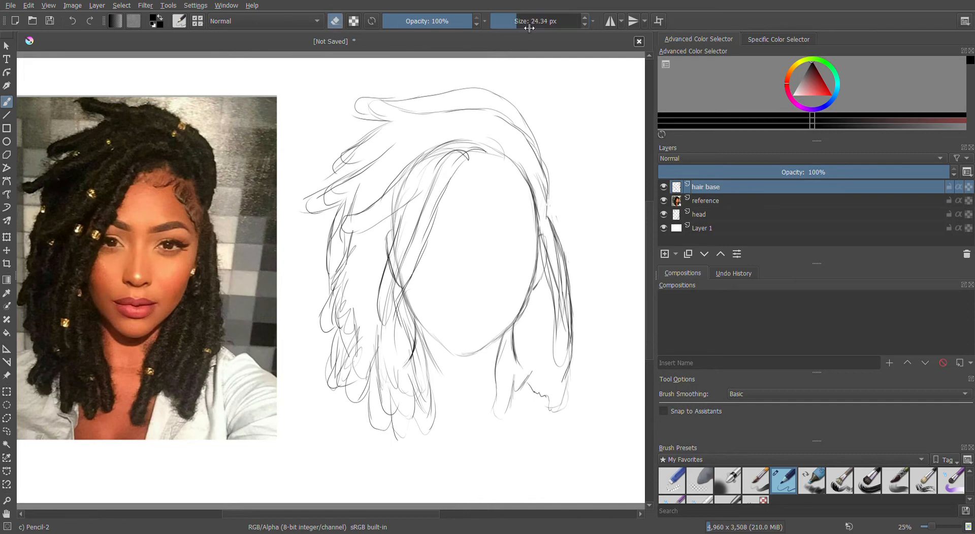
pyautogui.moveTo(560, 248)
pyautogui.mouseDown()
pyautogui.moveTo(555, 227)
pyautogui.moveTo(575, 333)
pyautogui.moveTo(573, 287)
pyautogui.moveTo(512, 362)
pyautogui.moveTo(562, 269)
pyautogui.moveTo(575, 323)
pyautogui.moveTo(562, 410)
pyautogui.mouseUp()
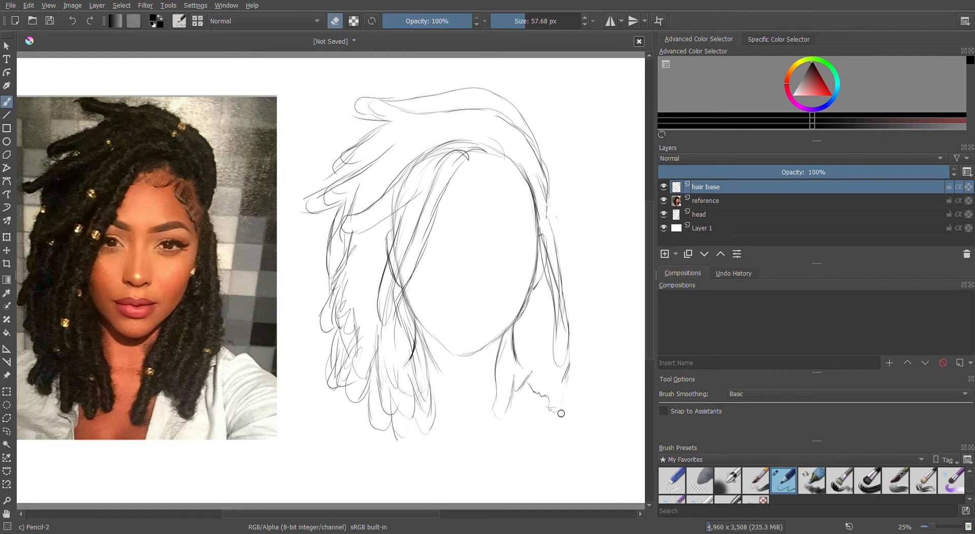
pyautogui.click(711, 214)
pyautogui.moveTo(390, 290)
pyautogui.mouseDown()
pyautogui.moveTo(398, 267)
pyautogui.moveTo(408, 353)
pyautogui.mouseUp()
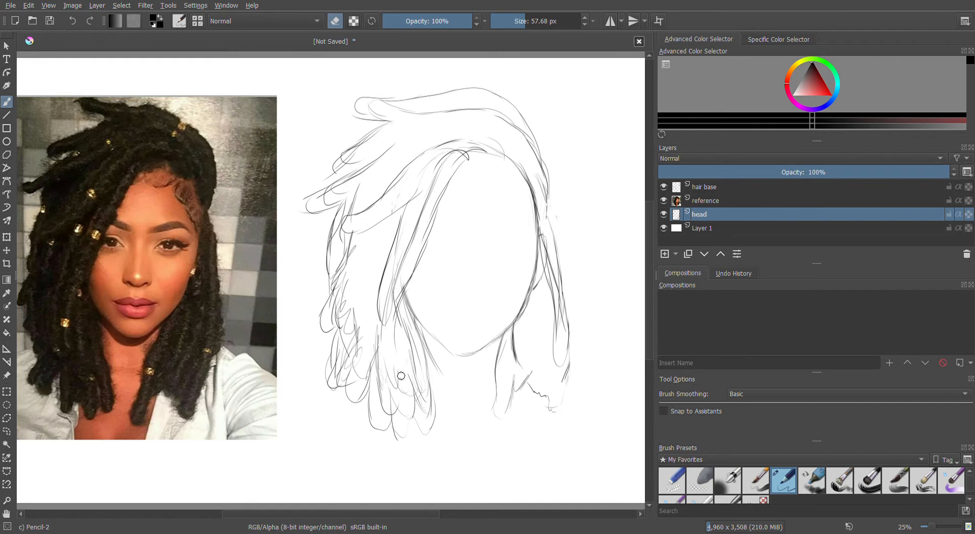
pyautogui.moveTo(546, 229); pyautogui.dragTo(543, 245)
pyautogui.moveTo(521, 345)
pyautogui.mouseDown()
pyautogui.moveTo(518, 326)
pyautogui.moveTo(534, 292)
pyautogui.moveTo(529, 309)
pyautogui.mouseUp()
pyautogui.click(726, 188)
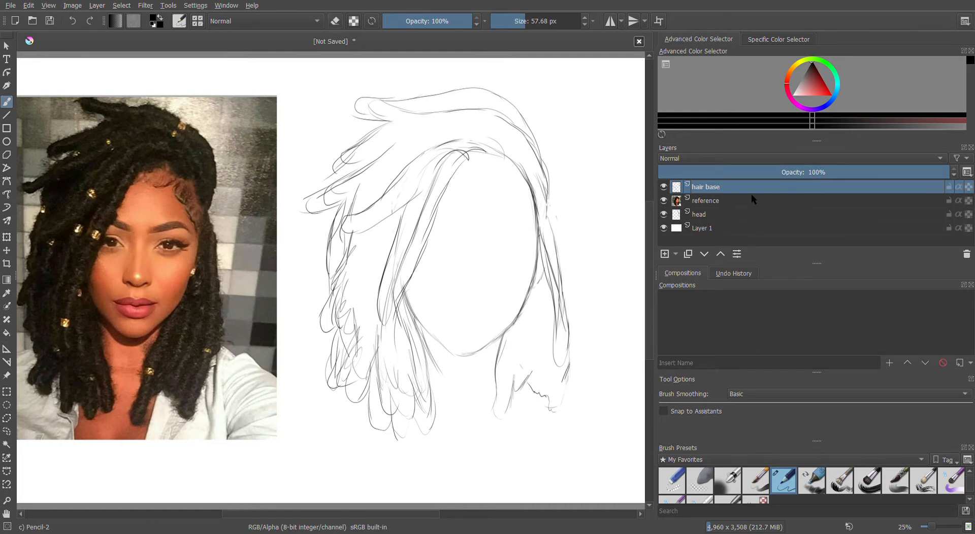
# Enlarge and reposition the reference photo, then return to the hair base layer with a 6.60 px brush
pyautogui.moveTo(511, 23); pyautogui.dragTo(512, 29)
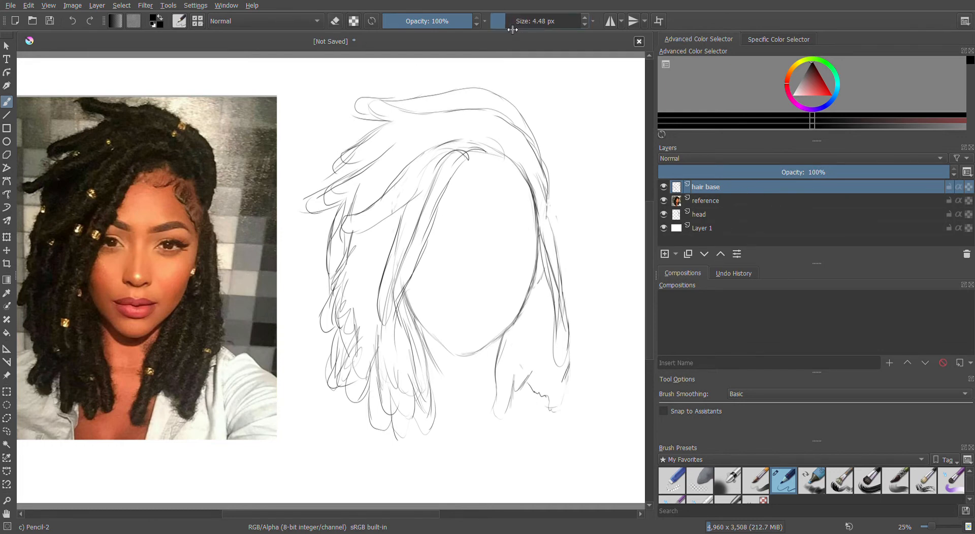
pyautogui.click(713, 202)
pyautogui.hotkey('ctrl', 't')
pyautogui.moveTo(277, 440)
pyautogui.mouseDown()
pyautogui.moveTo(391, 511)
pyautogui.moveTo(306, 407)
pyautogui.moveTo(370, 510)
pyautogui.mouseUp()
pyautogui.moveTo(337, 436)
pyautogui.mouseDown()
pyautogui.moveTo(300, 366)
pyautogui.moveTo(311, 382)
pyautogui.mouseUp()
pyautogui.click(7, 102)
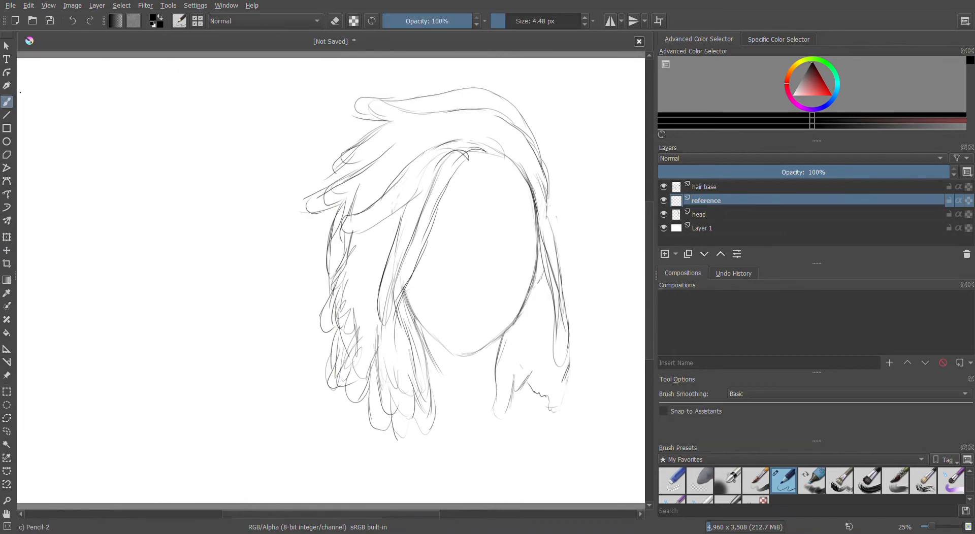
pyautogui.click(711, 187)
pyautogui.press(']')
pyautogui.press(']')
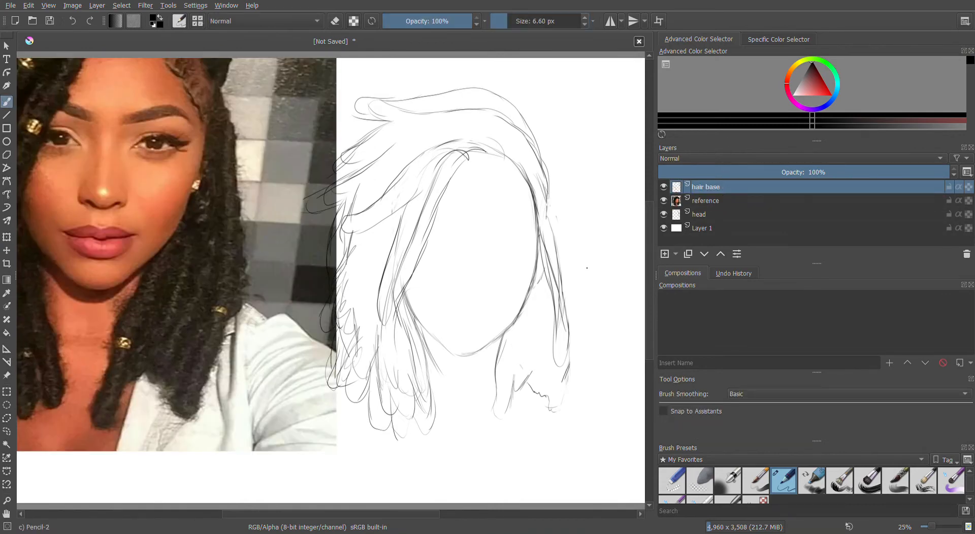
# Shrink the reference photo, place it over the left-hand part of the sketch, and return to painting on the hair base layer
pyautogui.moveTo(931, 527); pyautogui.dragTo(938, 526)
pyautogui.moveTo(361, 514); pyautogui.dragTo(437, 502)
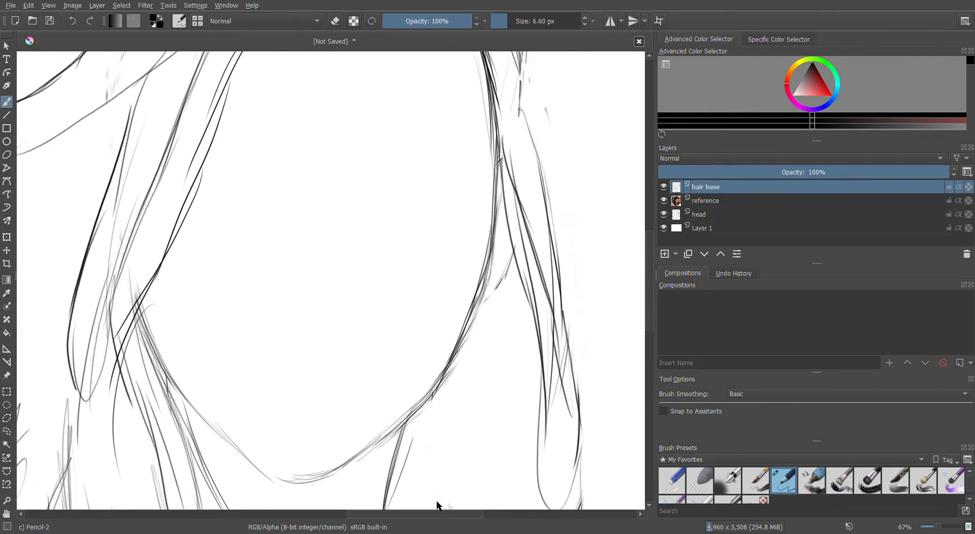
pyautogui.click(726, 202)
pyautogui.click(8, 237)
pyautogui.moveTo(364, 514); pyautogui.dragTo(301, 508)
pyautogui.moveTo(651, 320); pyautogui.dragTo(640, 415)
pyautogui.moveTo(258, 367); pyautogui.dragTo(522, 407)
pyautogui.moveTo(652, 341)
pyautogui.mouseDown()
pyautogui.moveTo(658, 327)
pyautogui.moveTo(646, 339)
pyautogui.mouseUp()
pyautogui.moveTo(526, 425); pyautogui.dragTo(269, 173)
pyautogui.moveTo(265, 161); pyautogui.dragTo(583, 338)
pyautogui.moveTo(349, 515); pyautogui.dragTo(414, 515)
pyautogui.click(7, 102)
pyautogui.click(711, 187)
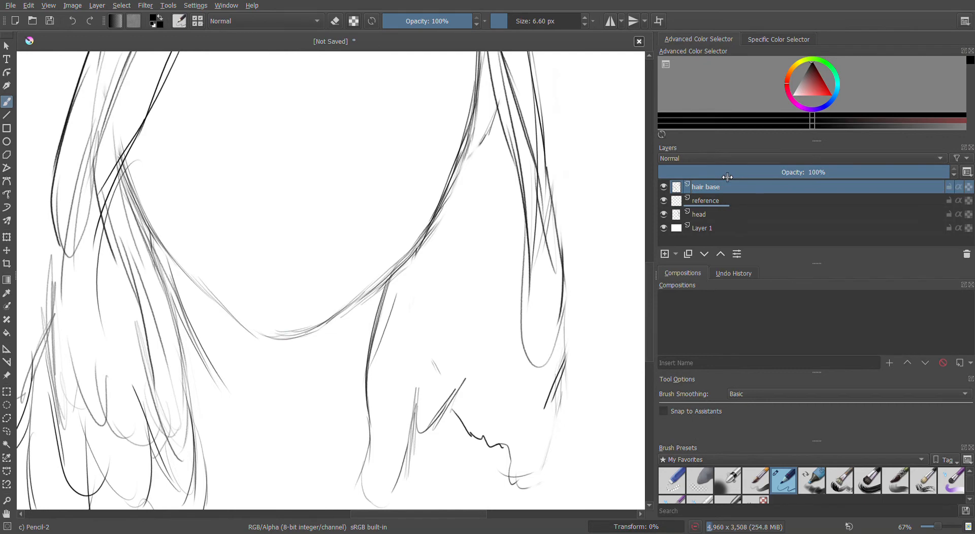
# Sketch additional strands from the right-hand temple down the hanging locs beside the cheek
pyautogui.moveTo(649, 294); pyautogui.dragTo(656, 262)
pyautogui.moveTo(484, 101)
pyautogui.mouseDown()
pyautogui.moveTo(518, 150)
pyautogui.moveTo(537, 246)
pyautogui.mouseUp()
pyautogui.scroll(-1, 940, 528)
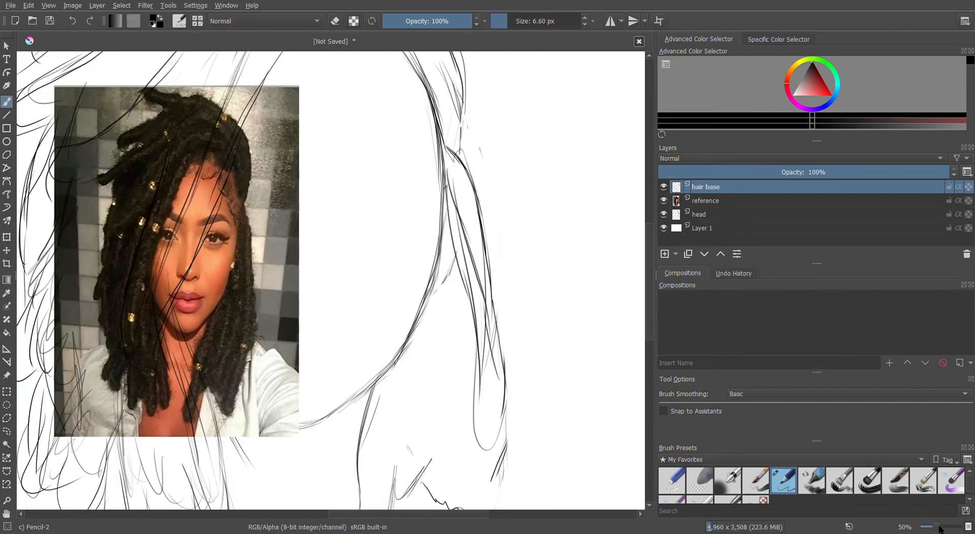
pyautogui.moveTo(458, 213)
pyautogui.mouseDown()
pyautogui.moveTo(477, 336)
pyautogui.moveTo(471, 445)
pyautogui.mouseUp()
pyautogui.scroll(-1, 937, 528)
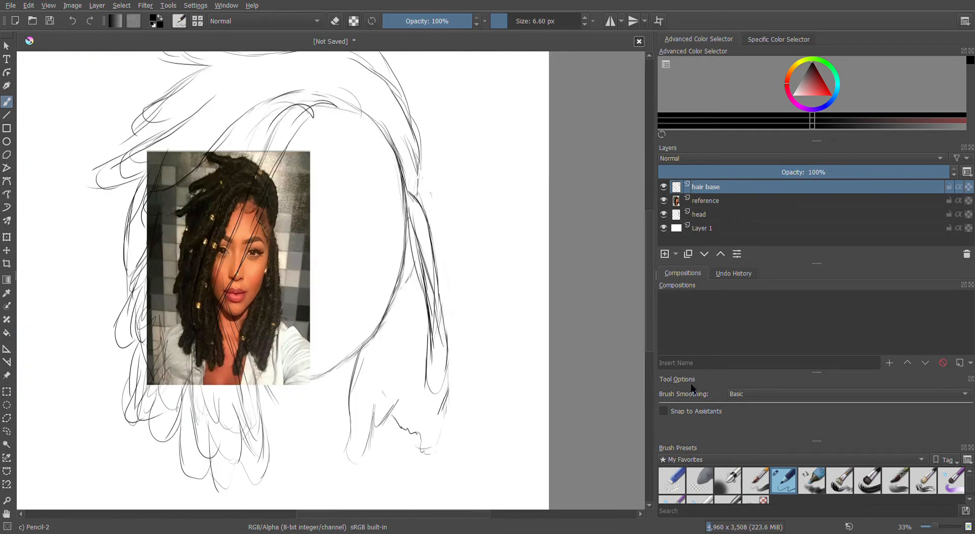
# Widen the reference photo, shift it towards the canvas's left edge, and return to painting on the hair base layer
pyautogui.click(701, 200)
pyautogui.click(7, 237)
pyautogui.moveTo(147, 385); pyautogui.dragTo(59, 407)
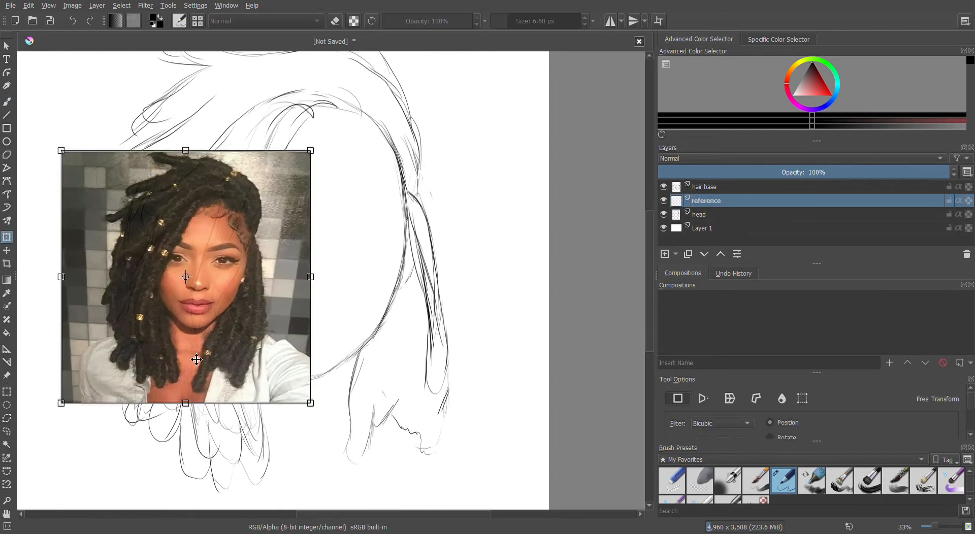
pyautogui.moveTo(188, 274); pyautogui.dragTo(140, 259)
pyautogui.press('b')
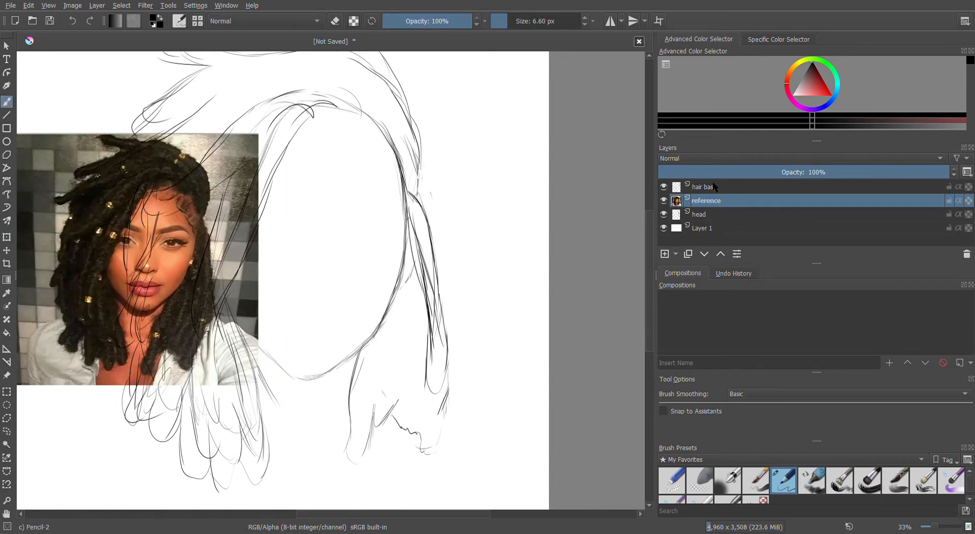
pyautogui.press('pageup')
# Sketch rounded ends on the outer and innermost locs hanging beside the right-hand side of the neck
pyautogui.moveTo(427, 367); pyautogui.dragTo(414, 432)
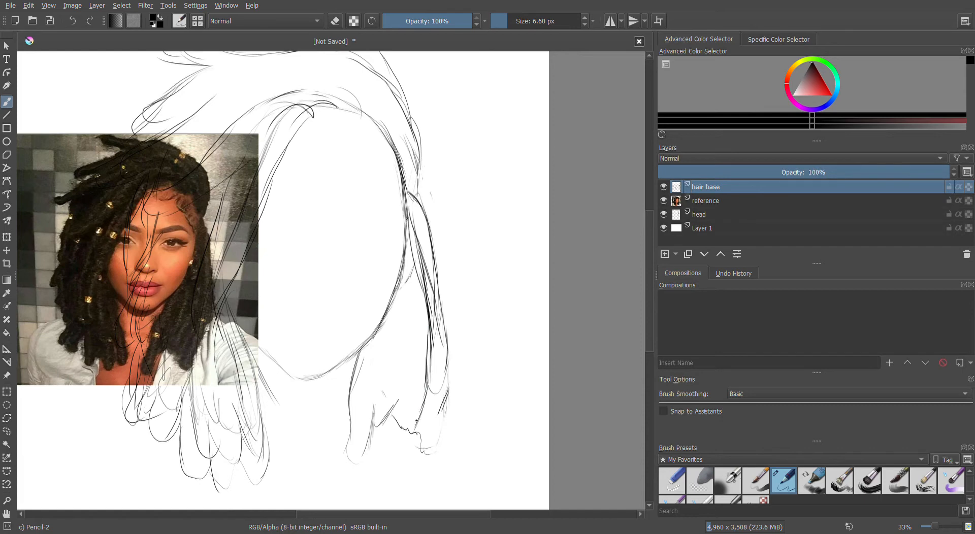
pyautogui.moveTo(450, 365); pyautogui.dragTo(442, 456)
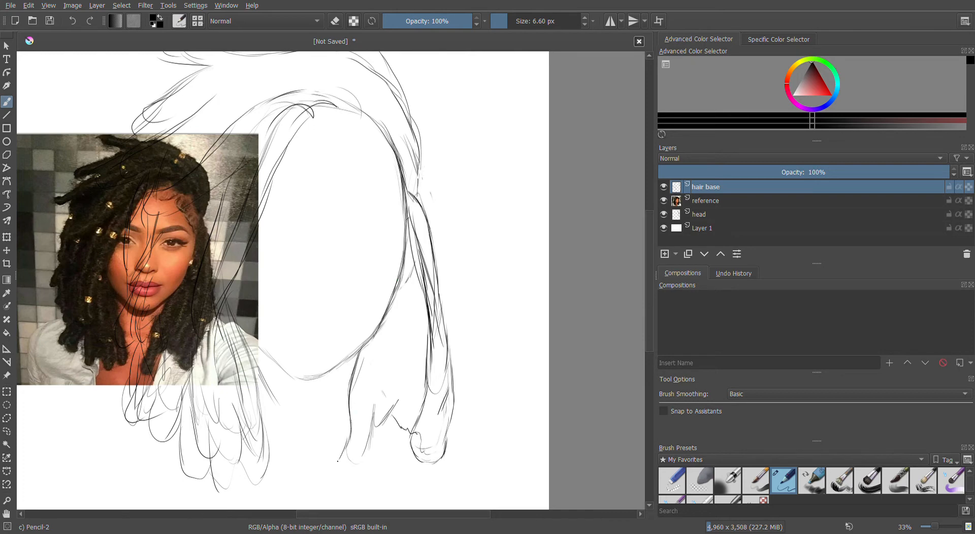
pyautogui.moveTo(390, 318); pyautogui.dragTo(374, 471)
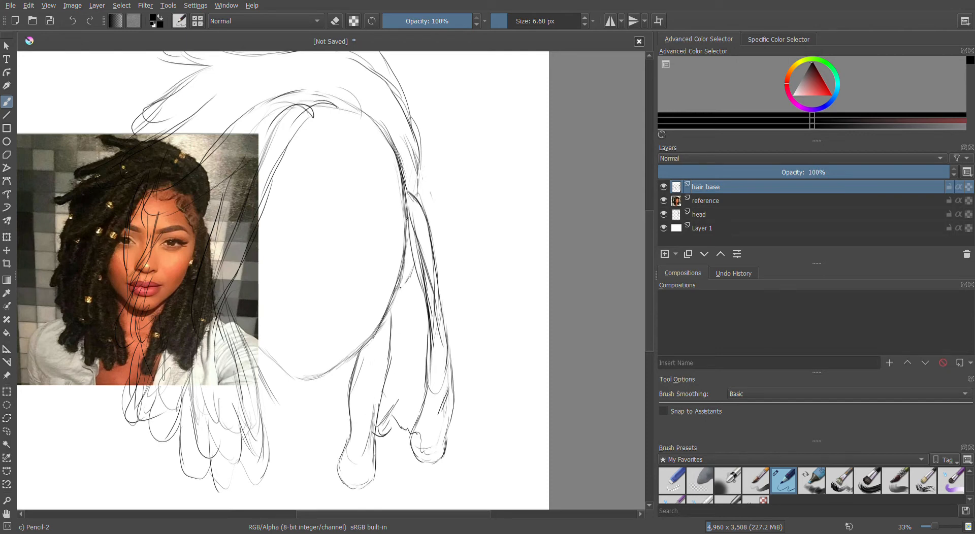
# Sketch the locs between the two right-hand ones, an outer bulging loc, and short strands at the right-hand temple
pyautogui.moveTo(407, 336); pyautogui.dragTo(394, 420)
pyautogui.moveTo(414, 278)
pyautogui.mouseDown()
pyautogui.moveTo(420, 362)
pyautogui.moveTo(400, 405)
pyautogui.mouseUp()
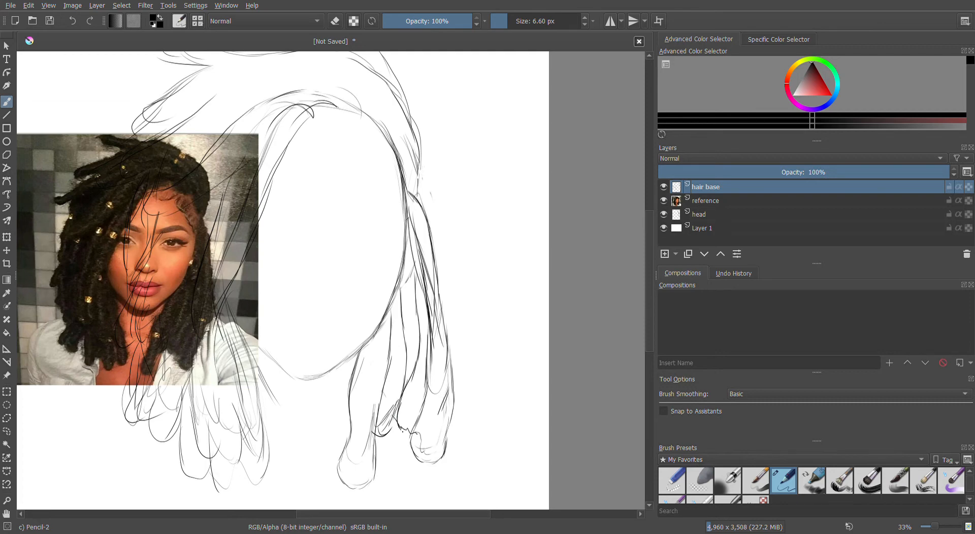
pyautogui.moveTo(409, 364); pyautogui.dragTo(393, 413)
pyautogui.moveTo(390, 438); pyautogui.dragTo(393, 427)
pyautogui.moveTo(450, 333); pyautogui.dragTo(463, 378)
pyautogui.moveTo(406, 179); pyautogui.dragTo(425, 217)
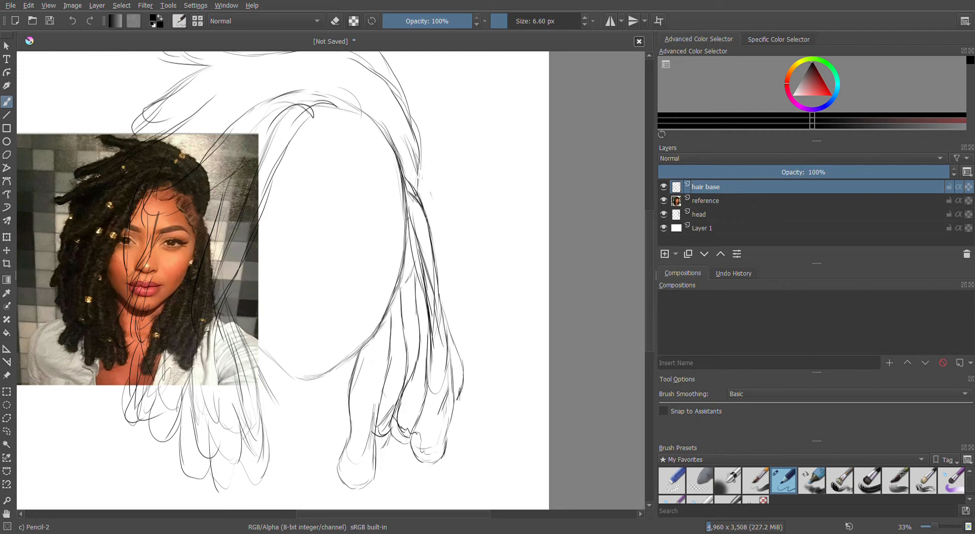
# Strengthen the right-hand contour of the crown and sketch arched strands above the forehead, with more loc lines on the left
pyautogui.moveTo(417, 180)
pyautogui.mouseDown()
pyautogui.moveTo(415, 124)
pyautogui.moveTo(394, 79)
pyautogui.mouseUp()
pyautogui.scroll(3, 310, 112)
pyautogui.moveTo(187, 143)
pyautogui.mouseDown()
pyautogui.moveTo(345, 139)
pyautogui.moveTo(395, 178)
pyautogui.moveTo(324, 163)
pyautogui.moveTo(258, 191)
pyautogui.mouseUp()
# Try to move the reference photo to the right-hand side of the sketch
pyautogui.click(690, 202)
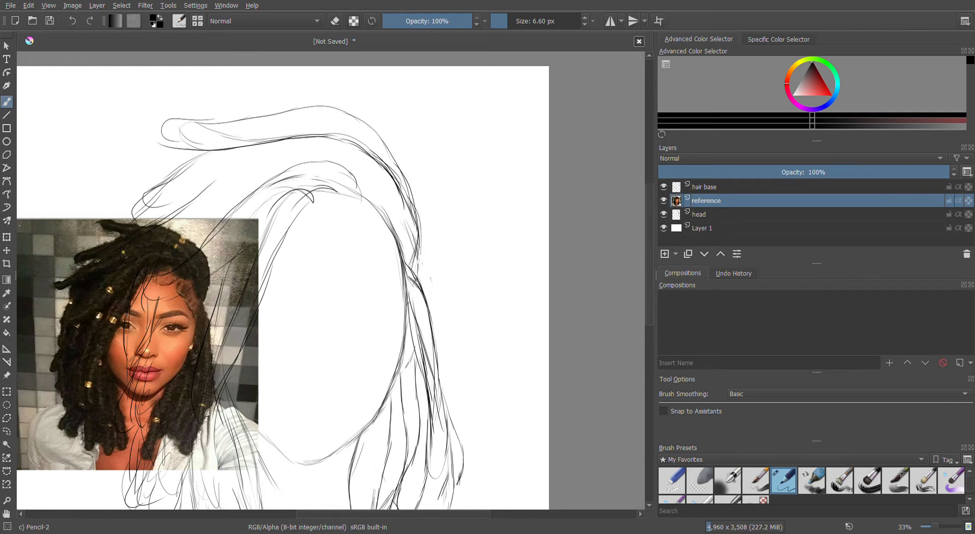
pyautogui.hotkey('ctrl', 't')
pyautogui.moveTo(62, 261); pyautogui.dragTo(495, 139)
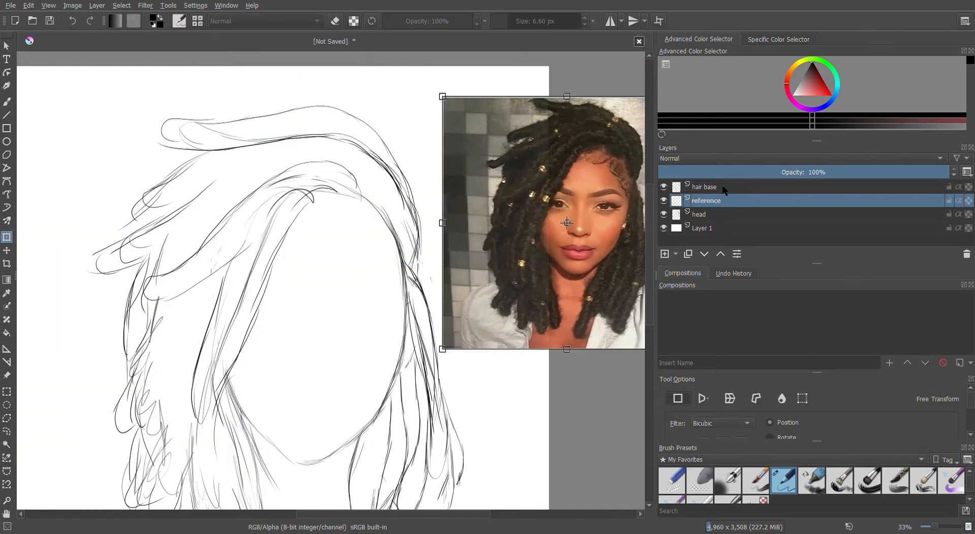
pyautogui.press('Return')
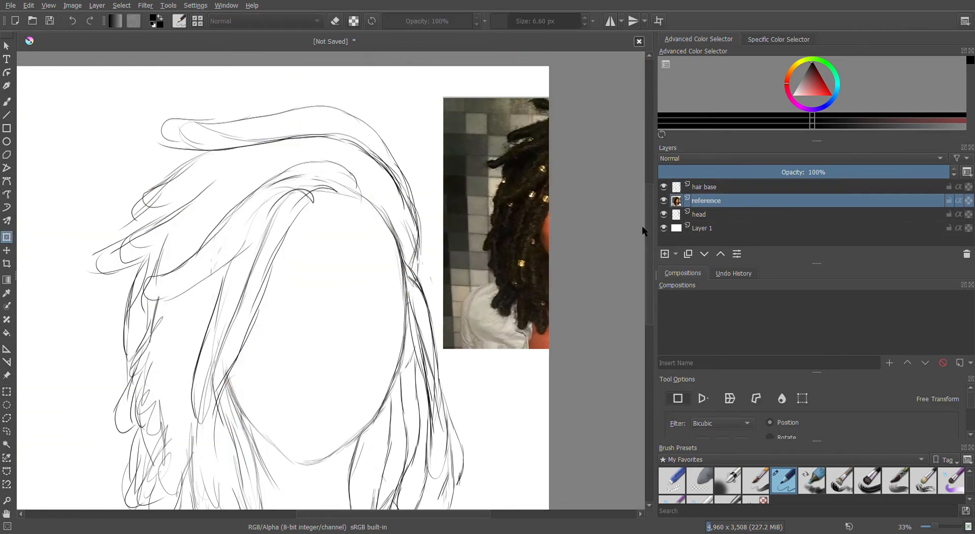
pyautogui.click(7, 263)
# Move the reference photo back to the left of the sketch, enlarge it slightly, and return to painting on the hair base layer
pyautogui.click(7, 237)
pyautogui.moveTo(451, 210); pyautogui.dragTo(126, 214)
pyautogui.moveTo(936, 525); pyautogui.dragTo(933, 526)
pyautogui.moveTo(299, 272); pyautogui.dragTo(114, 299)
pyautogui.moveTo(396, 513)
pyautogui.mouseDown()
pyautogui.moveTo(429, 513)
pyautogui.moveTo(357, 515)
pyautogui.mouseUp()
pyautogui.moveTo(932, 526); pyautogui.dragTo(936, 526)
pyautogui.moveTo(161, 321); pyautogui.dragTo(216, 332)
pyautogui.moveTo(277, 161)
pyautogui.mouseDown()
pyautogui.moveTo(288, 159)
pyautogui.moveTo(296, 212)
pyautogui.moveTo(291, 157)
pyautogui.moveTo(282, 175)
pyautogui.moveTo(305, 128)
pyautogui.mouseUp()
pyautogui.press('b')
pyautogui.press('pageup')
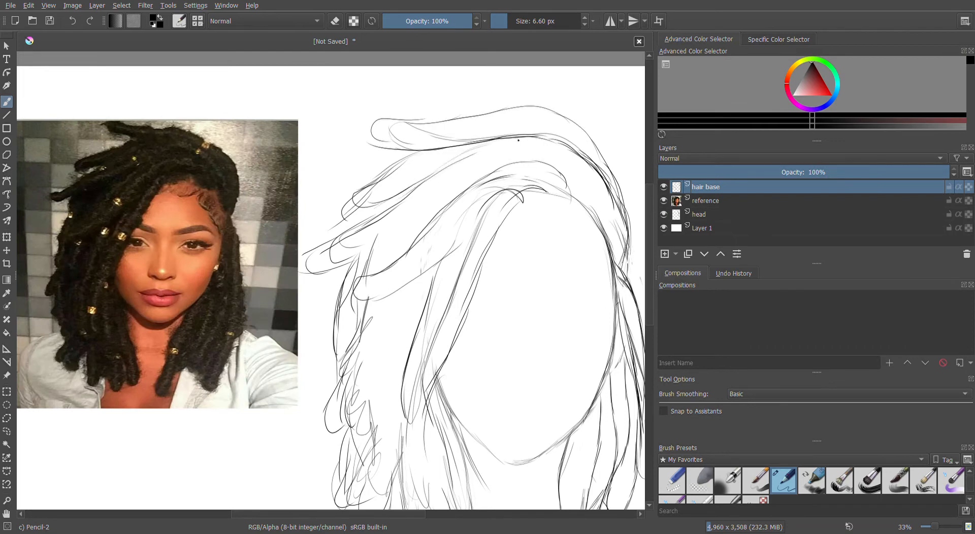
# Sketch inner strands sweeping over the crown to the left and long loc lines down the left-hand side
pyautogui.moveTo(601, 221)
pyautogui.mouseDown()
pyautogui.moveTo(580, 170)
pyautogui.moveTo(456, 192)
pyautogui.moveTo(376, 269)
pyautogui.moveTo(409, 217)
pyautogui.moveTo(348, 229)
pyautogui.mouseUp()
pyautogui.moveTo(414, 281)
pyautogui.mouseDown()
pyautogui.moveTo(358, 462)
pyautogui.moveTo(382, 508)
pyautogui.moveTo(405, 411)
pyautogui.mouseUp()
pyautogui.moveTo(385, 297)
pyautogui.mouseDown()
pyautogui.moveTo(346, 406)
pyautogui.moveTo(336, 475)
pyautogui.mouseUp()
pyautogui.moveTo(370, 446); pyautogui.dragTo(346, 477)
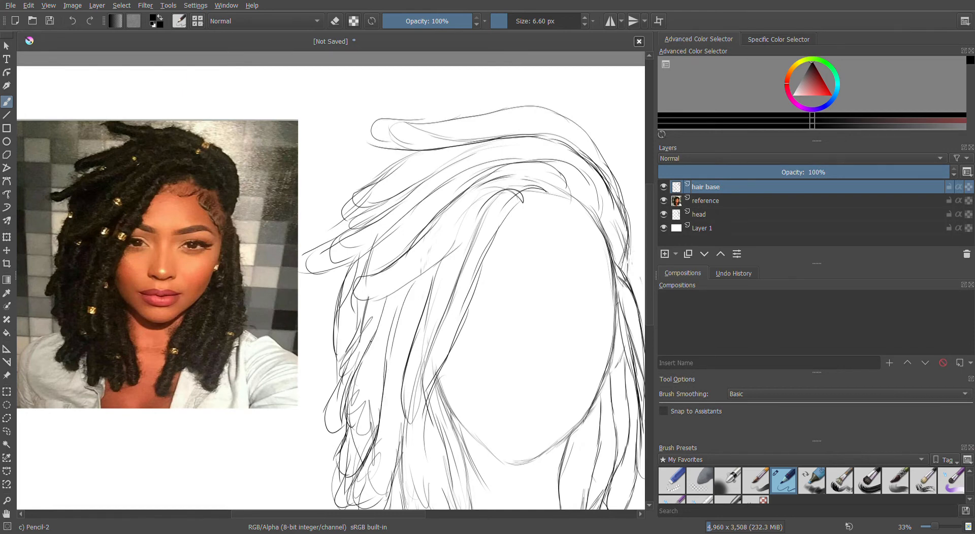
# Sketch long overlapping locs from the outer left-hand edge to the cheek, extending them to rounded lower ends
pyautogui.moveTo(349, 262); pyautogui.dragTo(333, 372)
pyautogui.moveTo(368, 328); pyautogui.dragTo(327, 394)
pyautogui.moveTo(404, 297); pyautogui.dragTo(388, 452)
pyautogui.moveTo(398, 417); pyautogui.dragTo(409, 485)
pyautogui.moveTo(398, 277)
pyautogui.mouseDown()
pyautogui.moveTo(424, 380)
pyautogui.moveTo(442, 387)
pyautogui.moveTo(460, 360)
pyautogui.moveTo(446, 389)
pyautogui.mouseUp()
pyautogui.moveTo(440, 238)
pyautogui.mouseDown()
pyautogui.moveTo(485, 388)
pyautogui.moveTo(468, 406)
pyautogui.mouseUp()
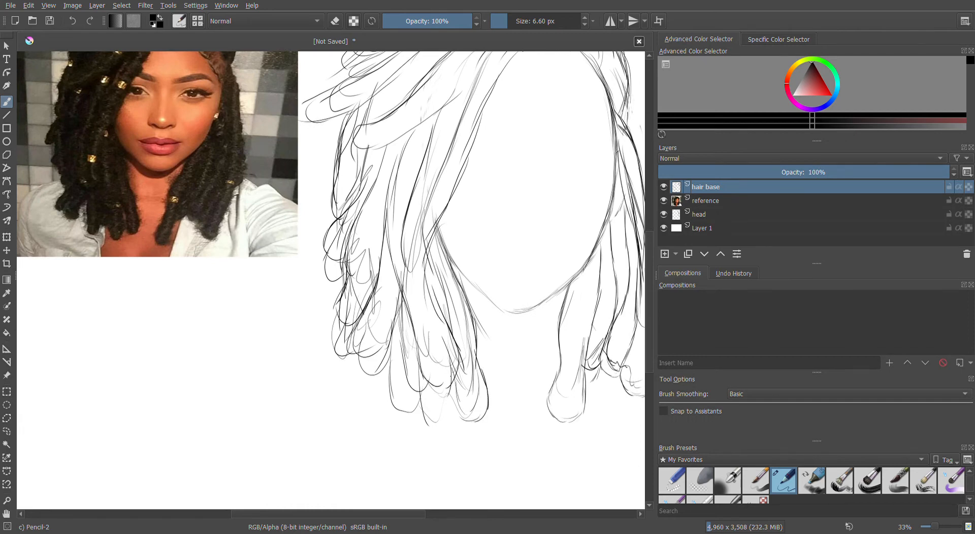
# Define the rounded tips of the lower left-hand locs and add overlapping loc outlines along the outer edge
pyautogui.moveTo(420, 354); pyautogui.dragTo(435, 429)
pyautogui.moveTo(459, 382); pyautogui.dragTo(444, 410)
pyautogui.moveTo(390, 343); pyautogui.dragTo(406, 407)
pyautogui.moveTo(363, 307); pyautogui.dragTo(336, 353)
pyautogui.moveTo(371, 310); pyautogui.dragTo(378, 377)
pyautogui.moveTo(387, 145)
pyautogui.mouseDown()
pyautogui.moveTo(351, 268)
pyautogui.moveTo(359, 317)
pyautogui.mouseUp()
pyautogui.moveTo(350, 266); pyautogui.dragTo(336, 308)
# Sketch the locs beside the left-hand cheek with rounded ends, and fill in the overlapping locs behind them
pyautogui.moveTo(434, 124)
pyautogui.mouseDown()
pyautogui.moveTo(406, 219)
pyautogui.moveTo(432, 315)
pyautogui.moveTo(465, 378)
pyautogui.mouseUp()
pyautogui.moveTo(429, 254); pyautogui.dragTo(463, 390)
pyautogui.moveTo(397, 241)
pyautogui.mouseDown()
pyautogui.moveTo(396, 322)
pyautogui.moveTo(434, 362)
pyautogui.mouseUp()
pyautogui.moveTo(430, 339); pyautogui.dragTo(420, 249)
pyautogui.moveTo(441, 117)
pyautogui.mouseDown()
pyautogui.moveTo(406, 272)
pyautogui.moveTo(465, 116)
pyautogui.mouseUp()
pyautogui.moveTo(461, 176)
pyautogui.mouseDown()
pyautogui.moveTo(419, 269)
pyautogui.moveTo(420, 261)
pyautogui.mouseUp()
pyautogui.moveTo(422, 178); pyautogui.dragTo(465, 95)
pyautogui.moveTo(460, 98)
pyautogui.mouseDown()
pyautogui.moveTo(348, 241)
pyautogui.moveTo(337, 276)
pyautogui.moveTo(416, 178)
pyautogui.moveTo(421, 126)
pyautogui.mouseUp()
pyautogui.moveTo(356, 203); pyautogui.dragTo(431, 120)
pyautogui.moveTo(391, 204)
pyautogui.mouseDown()
pyautogui.moveTo(342, 132)
pyautogui.moveTo(337, 177)
pyautogui.mouseUp()
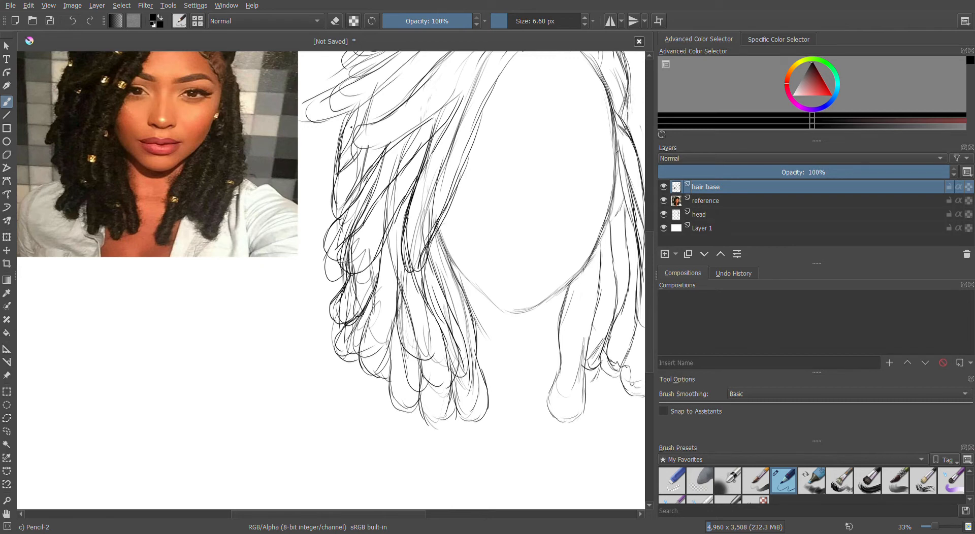
# Reinforce the outer left-hand locs and sketch strands running down and outward from the hairline
pyautogui.moveTo(340, 129)
pyautogui.mouseDown()
pyautogui.moveTo(318, 213)
pyautogui.moveTo(349, 179)
pyautogui.moveTo(363, 113)
pyautogui.moveTo(356, 131)
pyautogui.mouseUp()
pyautogui.moveTo(369, 146); pyautogui.dragTo(331, 200)
pyautogui.scroll(3, 355, 254)
pyautogui.moveTo(520, 144); pyautogui.dragTo(448, 204)
pyautogui.moveTo(471, 170); pyautogui.dragTo(433, 209)
pyautogui.moveTo(466, 171); pyautogui.dragTo(443, 225)
pyautogui.moveTo(497, 143); pyautogui.dragTo(452, 207)
pyautogui.moveTo(475, 131); pyautogui.dragTo(441, 153)
# Darken the long face-framing locs from the hairline to their tips and add strands at the right-hand side of the crown
pyautogui.moveTo(530, 140)
pyautogui.mouseDown()
pyautogui.moveTo(496, 182)
pyautogui.moveTo(420, 394)
pyautogui.mouseUp()
pyautogui.moveTo(426, 350); pyautogui.dragTo(423, 442)
pyautogui.moveTo(407, 442); pyautogui.dragTo(398, 366)
pyautogui.moveTo(403, 399)
pyautogui.mouseDown()
pyautogui.moveTo(438, 220)
pyautogui.moveTo(509, 135)
pyautogui.moveTo(553, 136)
pyautogui.moveTo(564, 103)
pyautogui.moveTo(612, 152)
pyautogui.mouseUp()
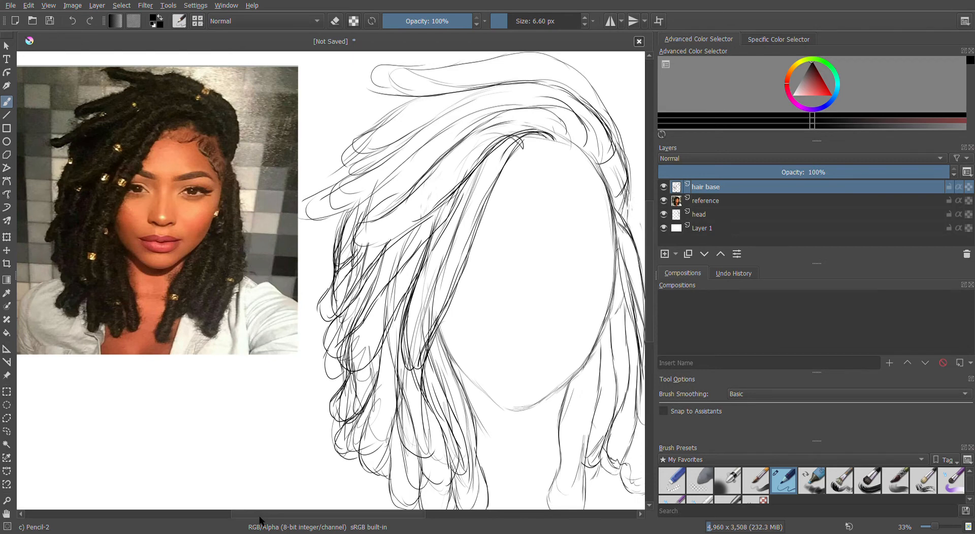
# Reinforce the topmost loc's rounded tip and sketch the hairline across the forehead with curled baby hairs
pyautogui.hscroll(3, 259, 518)
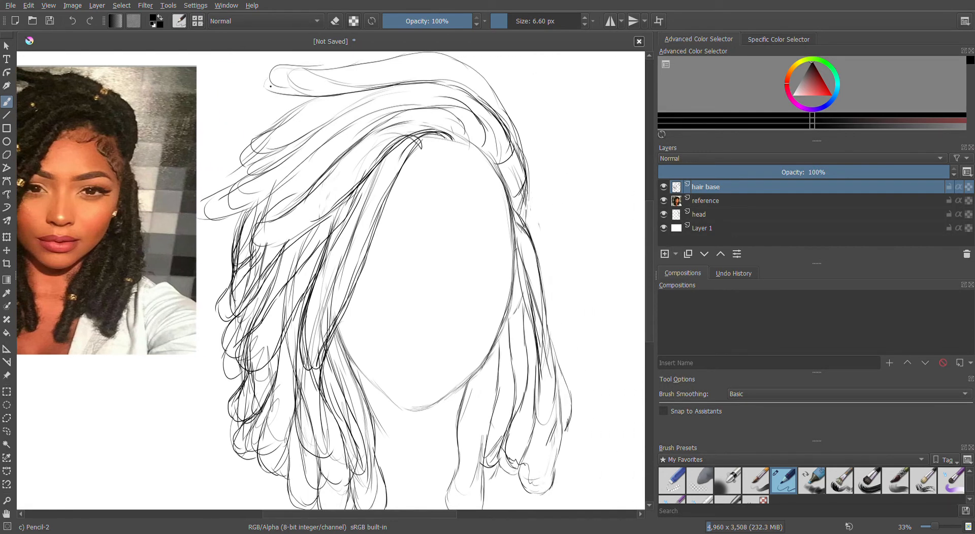
pyautogui.moveTo(264, 84); pyautogui.dragTo(294, 89)
pyautogui.moveTo(485, 164); pyautogui.dragTo(500, 192)
pyautogui.moveTo(445, 158); pyautogui.dragTo(406, 162)
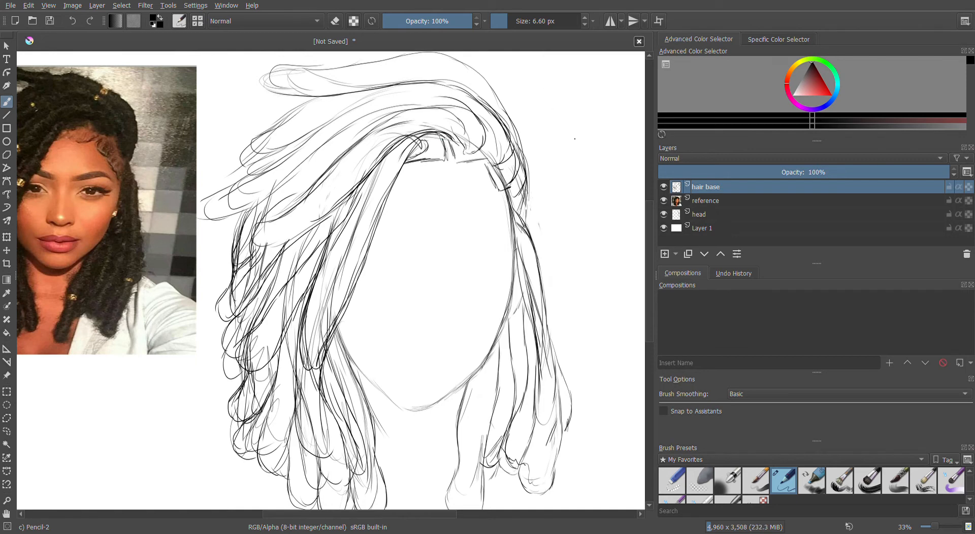
pyautogui.moveTo(417, 168); pyautogui.dragTo(396, 186)
pyautogui.moveTo(465, 171)
pyautogui.mouseDown()
pyautogui.moveTo(459, 194)
pyautogui.moveTo(494, 209)
pyautogui.mouseUp()
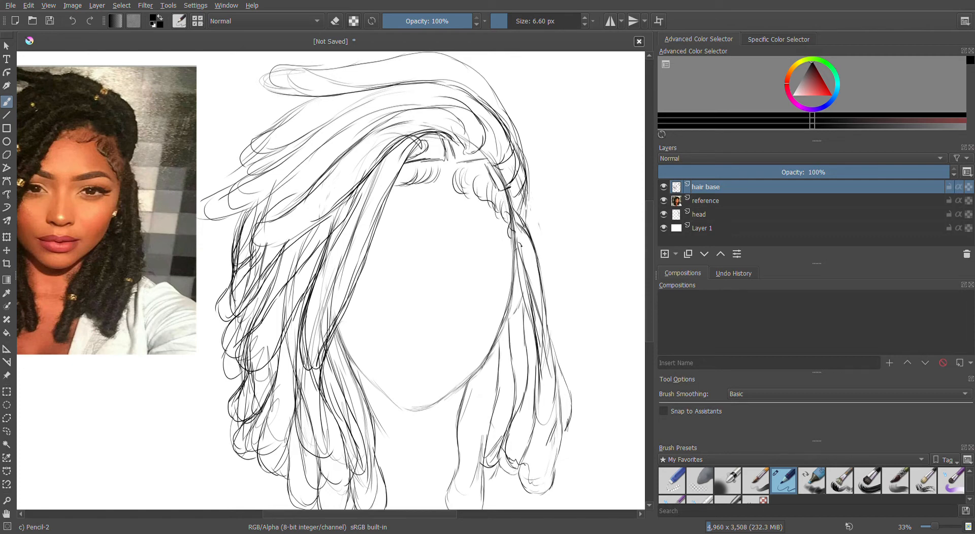
# Add a new paint layer above the hair base layer and name it "1st color"
pyautogui.press('Insert')
pyautogui.moveTo(739, 173); pyautogui.dragTo(934, 175)
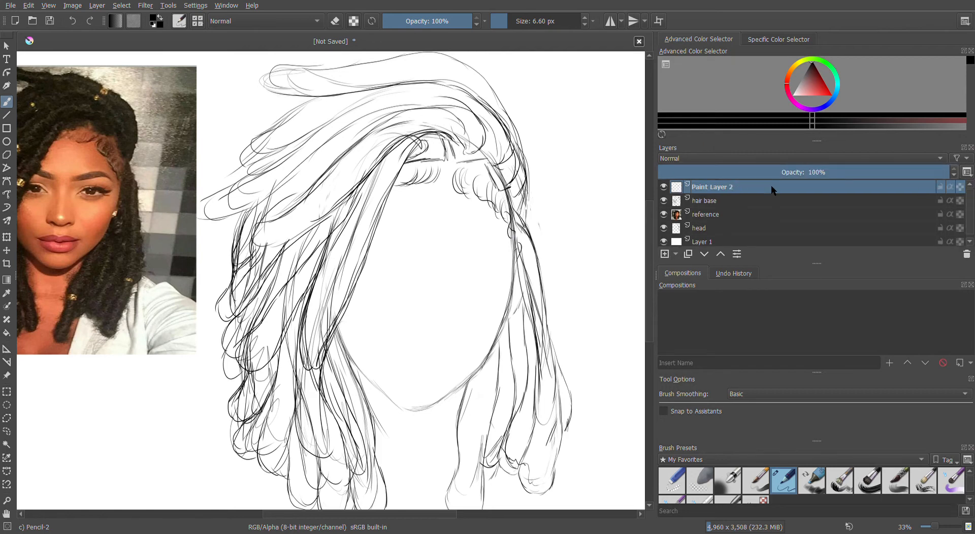
pyautogui.press('F2')
pyautogui.write('color')
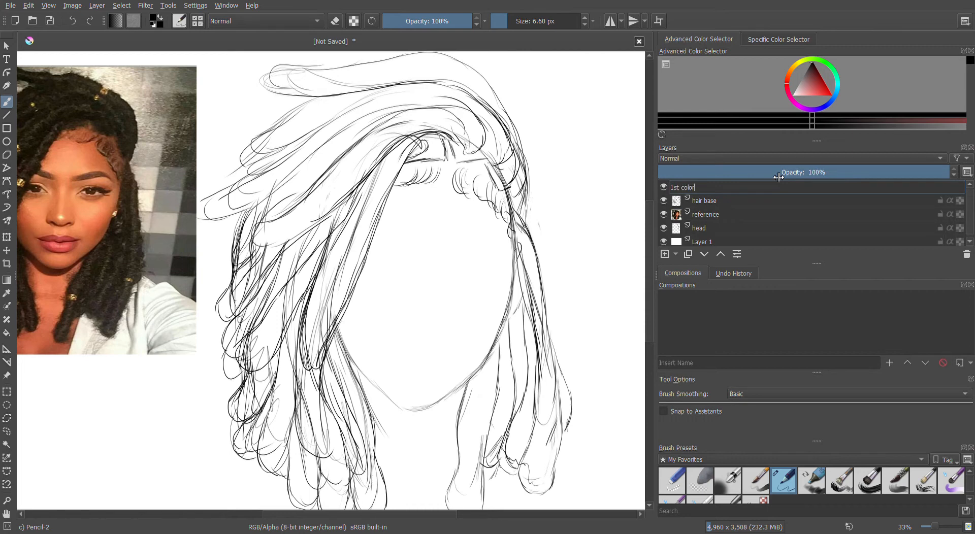
pyautogui.press('Return')
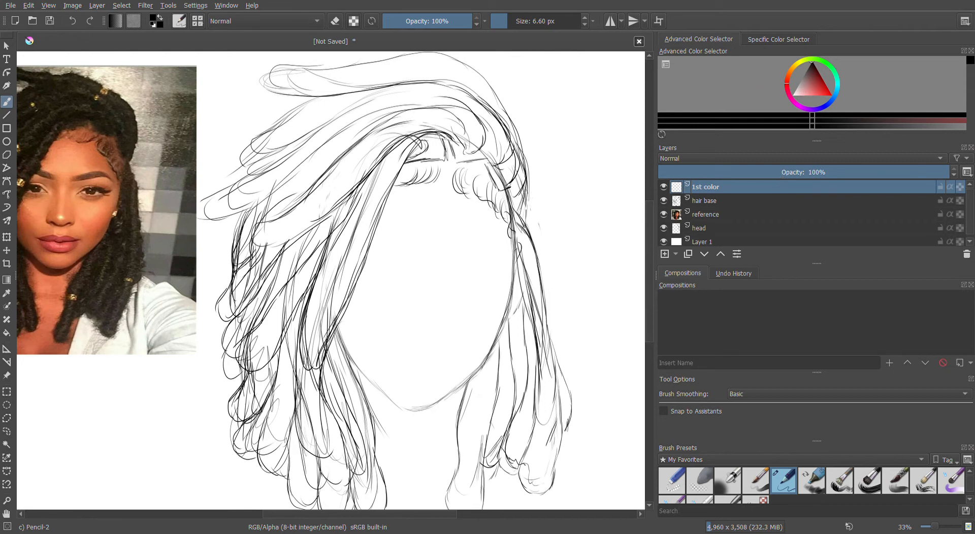
# Sample the dark hair colour from the reference photo and return to the freehand brush
pyautogui.click(6, 294)
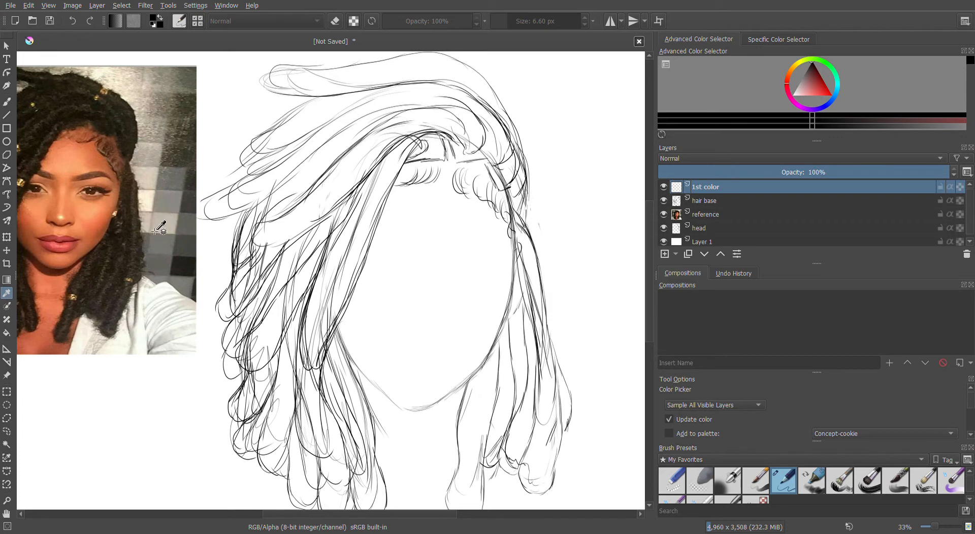
pyautogui.click(142, 253)
pyautogui.click(8, 102)
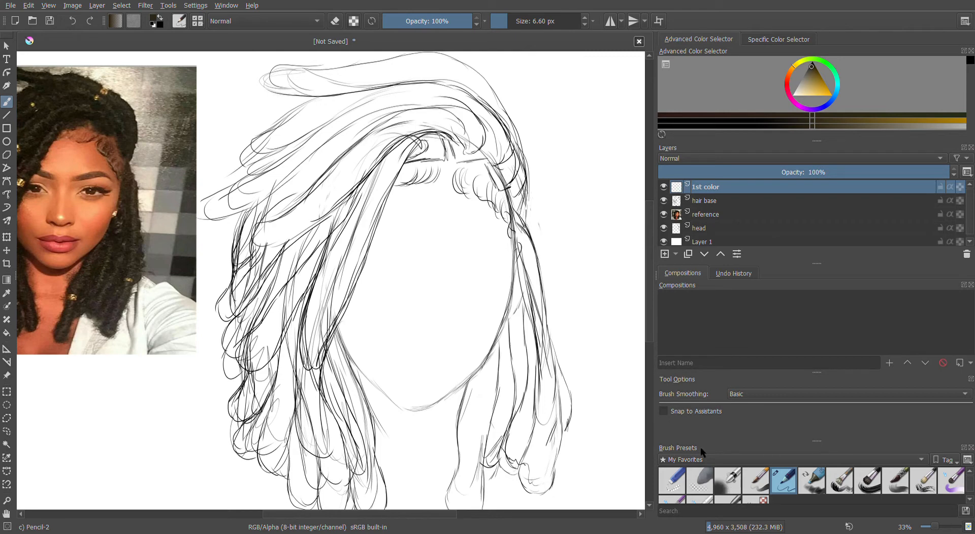
# With the Airbrush Soft preset at 48% opacity and 600 px, shade a translucent base over the crown and the long locs beside the reference photo
pyautogui.click(729, 480)
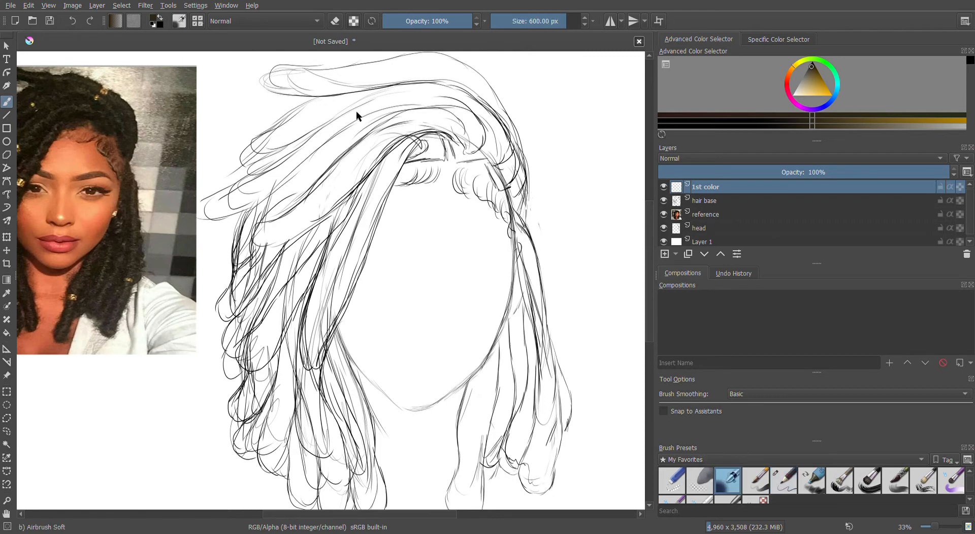
pyautogui.click(426, 21)
pyautogui.moveTo(348, 138)
pyautogui.mouseDown()
pyautogui.moveTo(304, 192)
pyautogui.moveTo(348, 147)
pyautogui.moveTo(315, 203)
pyautogui.moveTo(357, 158)
pyautogui.moveTo(280, 284)
pyautogui.moveTo(295, 447)
pyautogui.moveTo(340, 465)
pyautogui.mouseUp()
pyautogui.moveTo(264, 329)
pyautogui.mouseDown()
pyautogui.moveTo(276, 168)
pyautogui.moveTo(307, 154)
pyautogui.moveTo(346, 101)
pyautogui.moveTo(387, 83)
pyautogui.moveTo(386, 123)
pyautogui.moveTo(425, 136)
pyautogui.moveTo(471, 127)
pyautogui.moveTo(455, 120)
pyautogui.moveTo(454, 98)
pyautogui.moveTo(452, 145)
pyautogui.mouseUp()
# Reduce the airbrush to about 183 px and shade the locs hanging on the far side of the face from the reference photo
pyautogui.click(530, 21)
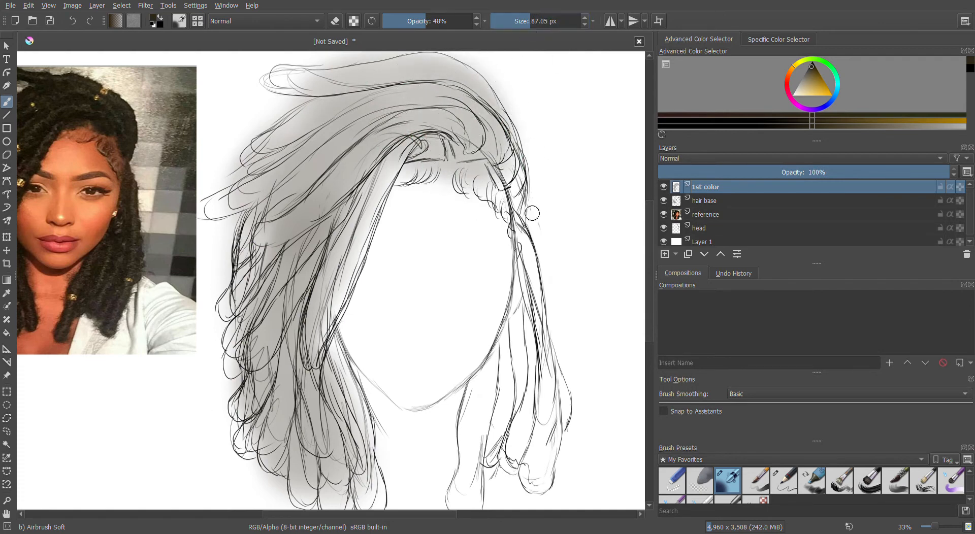
pyautogui.click(541, 21)
pyautogui.moveTo(524, 438); pyautogui.dragTo(533, 396)
pyautogui.moveTo(649, 269); pyautogui.dragTo(648, 302)
pyautogui.moveTo(480, 305)
pyautogui.mouseDown()
pyautogui.moveTo(488, 267)
pyautogui.moveTo(462, 388)
pyautogui.moveTo(470, 398)
pyautogui.moveTo(493, 312)
pyautogui.moveTo(518, 321)
pyautogui.moveTo(527, 370)
pyautogui.mouseUp()
pyautogui.rightClick(527, 370)
pyautogui.rightClick(528, 363)
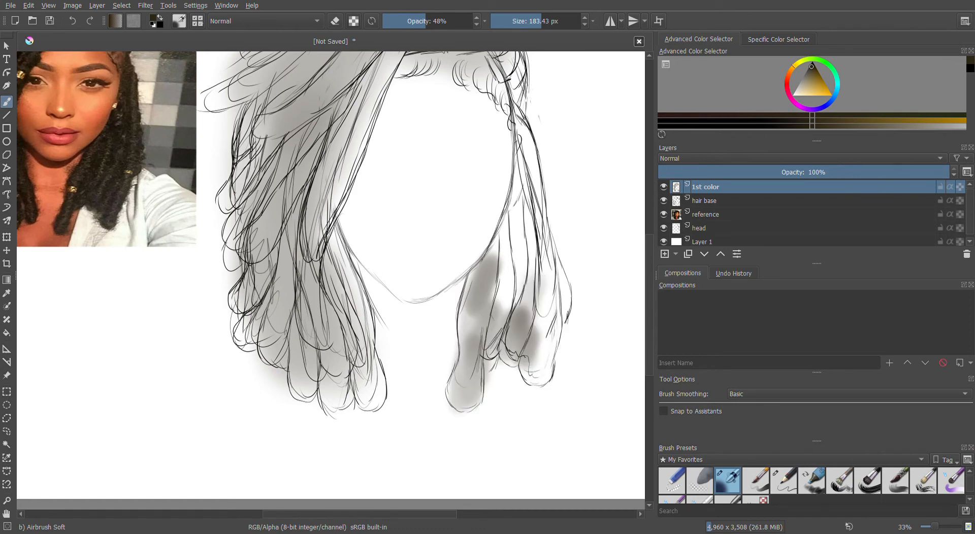
pyautogui.moveTo(525, 269)
pyautogui.mouseDown()
pyautogui.moveTo(521, 312)
pyautogui.moveTo(506, 224)
pyautogui.moveTo(530, 200)
pyautogui.moveTo(526, 144)
pyautogui.moveTo(521, 216)
pyautogui.moveTo(533, 269)
pyautogui.moveTo(547, 256)
pyautogui.moveTo(539, 233)
pyautogui.moveTo(555, 271)
pyautogui.moveTo(535, 371)
pyautogui.moveTo(543, 313)
pyautogui.mouseUp()
pyautogui.moveTo(652, 309); pyautogui.dragTo(652, 258)
pyautogui.moveTo(513, 239)
pyautogui.mouseDown()
pyautogui.moveTo(482, 157)
pyautogui.moveTo(516, 178)
pyautogui.moveTo(373, 142)
pyautogui.moveTo(411, 101)
pyautogui.moveTo(314, 198)
pyautogui.moveTo(409, 83)
pyautogui.moveTo(325, 193)
pyautogui.moveTo(315, 142)
pyautogui.moveTo(421, 124)
pyautogui.moveTo(467, 152)
pyautogui.moveTo(285, 249)
pyautogui.moveTo(320, 305)
pyautogui.moveTo(369, 209)
pyautogui.moveTo(279, 366)
pyautogui.moveTo(305, 436)
pyautogui.moveTo(345, 483)
pyautogui.moveTo(280, 449)
pyautogui.mouseUp()
# Raise the airbrush to 92% opacity and about 548 px, and darken the whole hair mass from the crown down to the loc tips
pyautogui.click(465, 21)
pyautogui.click(562, 21)
pyautogui.moveTo(457, 178)
pyautogui.mouseDown()
pyautogui.moveTo(503, 219)
pyautogui.moveTo(533, 359)
pyautogui.moveTo(500, 503)
pyautogui.moveTo(518, 457)
pyautogui.moveTo(503, 153)
pyautogui.moveTo(446, 98)
pyautogui.moveTo(308, 147)
pyautogui.moveTo(249, 218)
pyautogui.moveTo(261, 457)
pyautogui.moveTo(369, 195)
pyautogui.moveTo(501, 169)
pyautogui.moveTo(523, 442)
pyautogui.moveTo(512, 443)
pyautogui.mouseUp()
pyautogui.moveTo(305, 436); pyautogui.dragTo(283, 467)
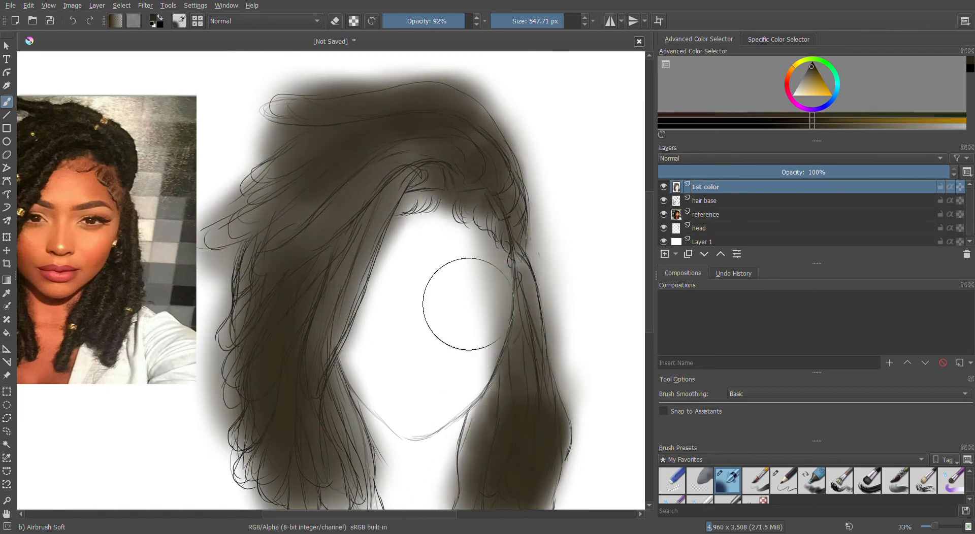
pyautogui.moveTo(657, 316); pyautogui.dragTo(654, 316)
pyautogui.scroll(-5, 533, 300)
pyautogui.moveTo(376, 365)
pyautogui.mouseDown()
pyautogui.moveTo(330, 355)
pyautogui.moveTo(261, 284)
pyautogui.moveTo(279, 104)
pyautogui.moveTo(284, 117)
pyautogui.mouseUp()
pyautogui.moveTo(480, 406)
pyautogui.mouseDown()
pyautogui.moveTo(523, 284)
pyautogui.moveTo(570, 56)
pyautogui.mouseUp()
pyautogui.scroll(3, 644, 256)
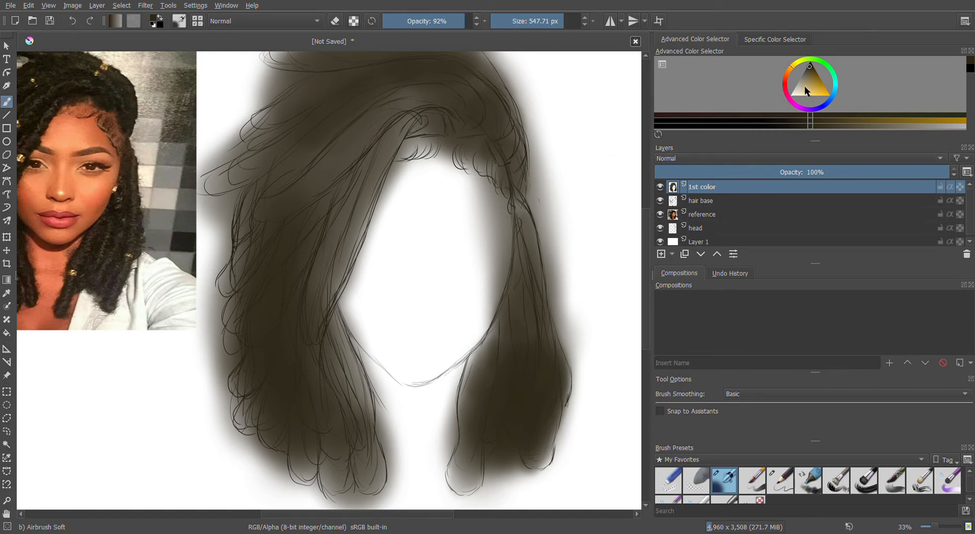
# Add a new paint layer above the 1st color layer and name it "2nd color"
pyautogui.click(662, 255)
pyautogui.doubleClick(707, 184)
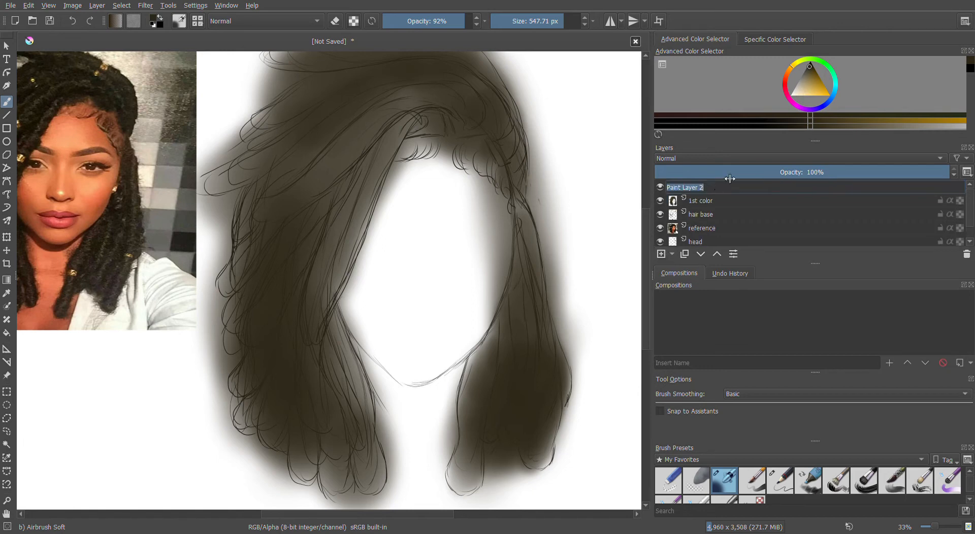
pyautogui.write('2nd color')
pyautogui.press('Return')
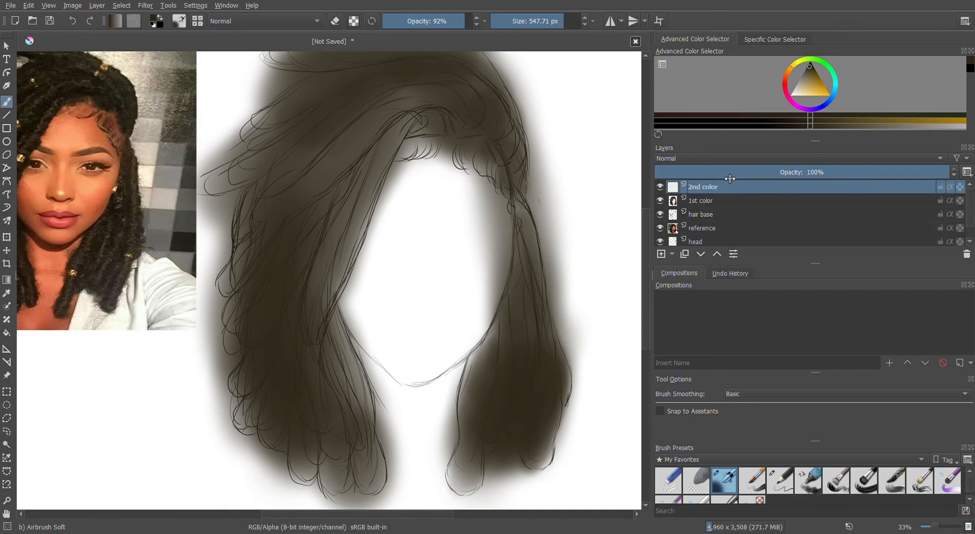
# Pick a very dark orange-brown and paint the long face-framing loc from the parting with the Bristles-3 Large Smooth brush at 110 px
pyautogui.scroll(2, 648, 231)
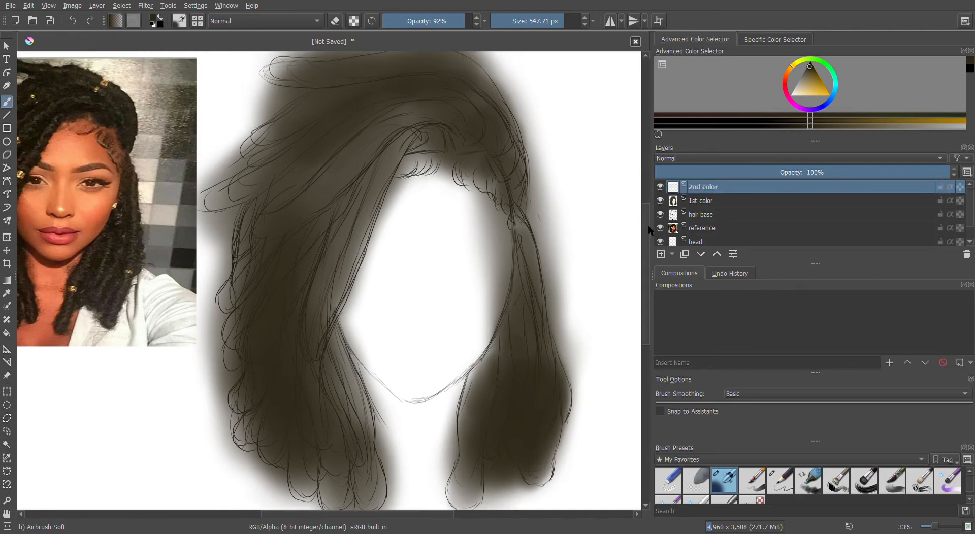
pyautogui.moveTo(559, 21); pyautogui.dragTo(510, 21)
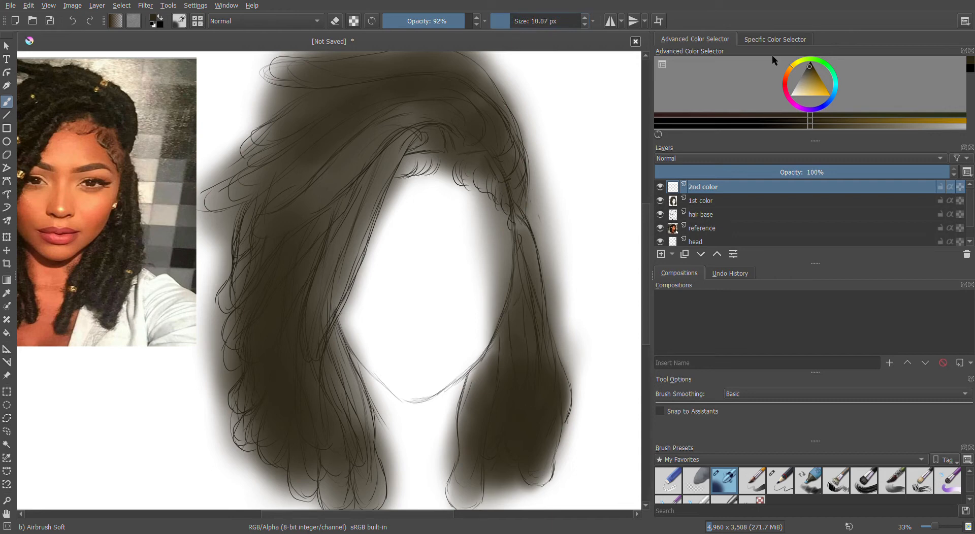
pyautogui.moveTo(805, 87)
pyautogui.mouseDown()
pyautogui.moveTo(796, 83)
pyautogui.moveTo(826, 66)
pyautogui.mouseUp()
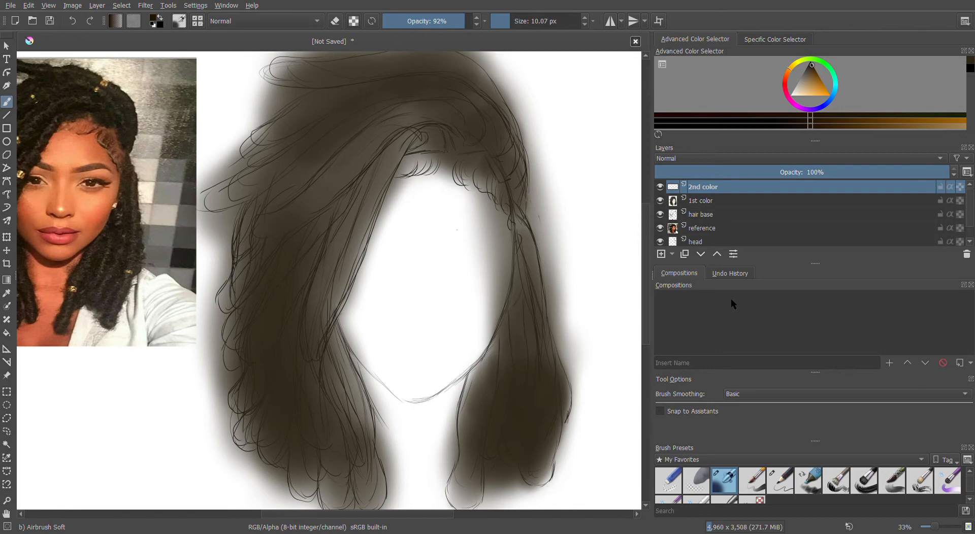
pyautogui.click(864, 481)
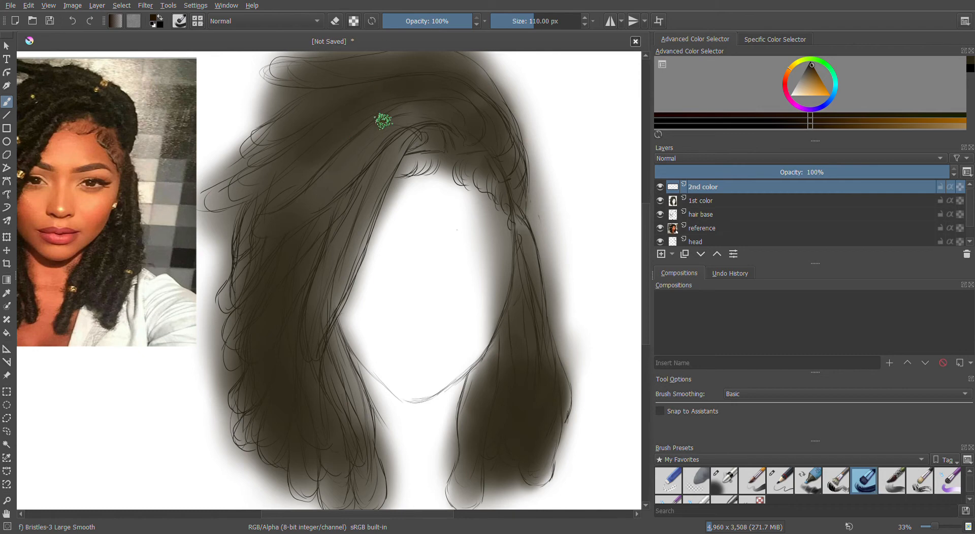
pyautogui.moveTo(385, 156)
pyautogui.mouseDown()
pyautogui.moveTo(379, 178)
pyautogui.moveTo(378, 165)
pyautogui.moveTo(392, 169)
pyautogui.moveTo(382, 184)
pyautogui.moveTo(373, 173)
pyautogui.moveTo(381, 166)
pyautogui.moveTo(386, 180)
pyautogui.moveTo(374, 193)
pyautogui.moveTo(370, 184)
pyautogui.moveTo(382, 178)
pyautogui.moveTo(375, 206)
pyautogui.mouseUp()
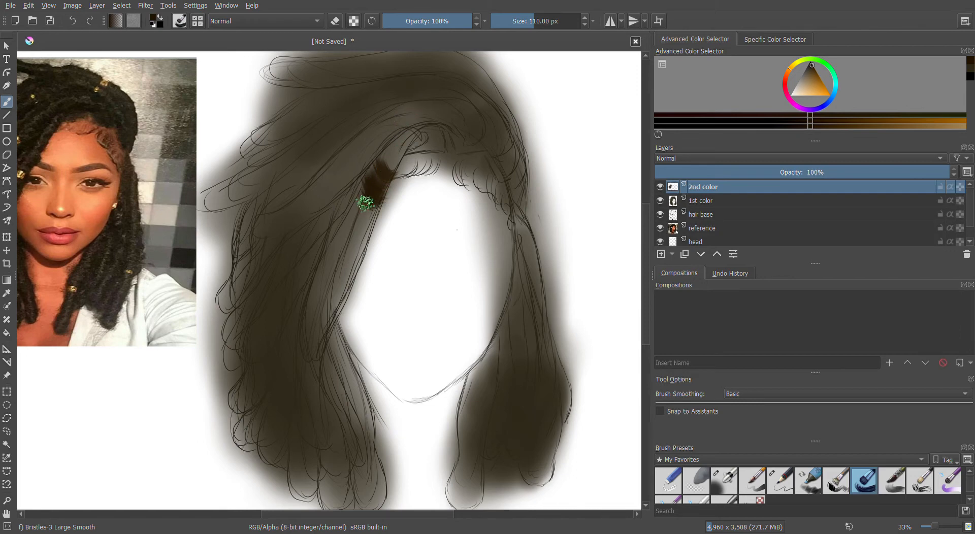
pyautogui.moveTo(364, 208)
pyautogui.mouseDown()
pyautogui.moveTo(356, 235)
pyautogui.moveTo(360, 215)
pyautogui.moveTo(367, 231)
pyautogui.moveTo(345, 248)
pyautogui.moveTo(361, 243)
pyautogui.moveTo(358, 256)
pyautogui.moveTo(341, 253)
pyautogui.moveTo(353, 248)
pyautogui.moveTo(350, 272)
pyautogui.moveTo(341, 264)
pyautogui.moveTo(357, 264)
pyautogui.moveTo(349, 280)
pyautogui.moveTo(336, 277)
pyautogui.moveTo(342, 259)
pyautogui.moveTo(353, 270)
pyautogui.moveTo(344, 261)
pyautogui.moveTo(411, 130)
pyautogui.mouseUp()
pyautogui.moveTo(359, 282)
pyautogui.mouseDown()
pyautogui.moveTo(333, 294)
pyautogui.moveTo(341, 283)
pyautogui.moveTo(342, 298)
pyautogui.moveTo(321, 315)
pyautogui.moveTo(336, 317)
pyautogui.moveTo(327, 346)
pyautogui.moveTo(338, 273)
pyautogui.moveTo(321, 360)
pyautogui.moveTo(333, 359)
pyautogui.moveTo(333, 374)
pyautogui.moveTo(331, 336)
pyautogui.moveTo(328, 369)
pyautogui.moveTo(338, 390)
pyautogui.moveTo(348, 384)
pyautogui.moveTo(344, 404)
pyautogui.moveTo(376, 390)
pyautogui.moveTo(364, 419)
pyautogui.moveTo(357, 409)
pyautogui.moveTo(348, 419)
pyautogui.moveTo(364, 434)
pyautogui.moveTo(370, 451)
pyautogui.moveTo(359, 453)
pyautogui.moveTo(371, 429)
pyautogui.mouseUp()
# Paint the remaining locs in dark brown, from the crown to the rounded tips on both sides of the face
pyautogui.moveTo(372, 475)
pyautogui.mouseDown()
pyautogui.moveTo(375, 462)
pyautogui.moveTo(364, 491)
pyautogui.moveTo(382, 487)
pyautogui.moveTo(382, 473)
pyautogui.mouseUp()
pyautogui.moveTo(653, 330); pyautogui.dragTo(655, 330)
pyautogui.scroll(-2, 371, 447)
pyautogui.moveTo(373, 437)
pyautogui.mouseDown()
pyautogui.moveTo(368, 460)
pyautogui.moveTo(388, 425)
pyautogui.mouseUp()
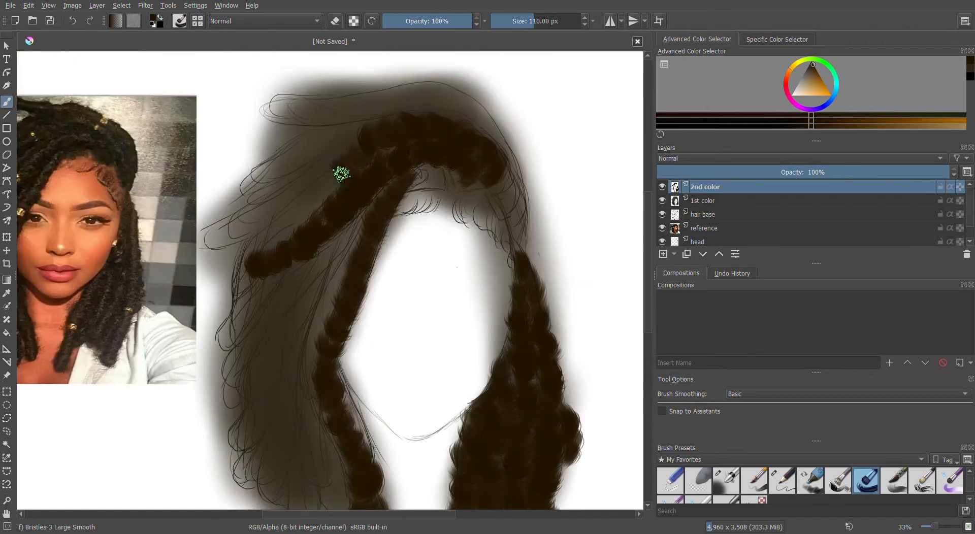
pyautogui.moveTo(342, 170)
pyautogui.mouseDown()
pyautogui.moveTo(328, 188)
pyautogui.moveTo(361, 162)
pyautogui.moveTo(311, 210)
pyautogui.moveTo(279, 219)
pyautogui.moveTo(229, 259)
pyautogui.moveTo(359, 231)
pyautogui.moveTo(307, 279)
pyautogui.moveTo(374, 450)
pyautogui.moveTo(355, 463)
pyautogui.moveTo(233, 446)
pyautogui.moveTo(263, 418)
pyautogui.moveTo(300, 315)
pyautogui.moveTo(257, 355)
pyautogui.moveTo(241, 391)
pyautogui.moveTo(221, 400)
pyautogui.mouseUp()
pyautogui.moveTo(201, 230)
pyautogui.mouseDown()
pyautogui.moveTo(222, 220)
pyautogui.moveTo(258, 206)
pyautogui.moveTo(216, 296)
pyautogui.moveTo(253, 256)
pyautogui.moveTo(219, 289)
pyautogui.mouseUp()
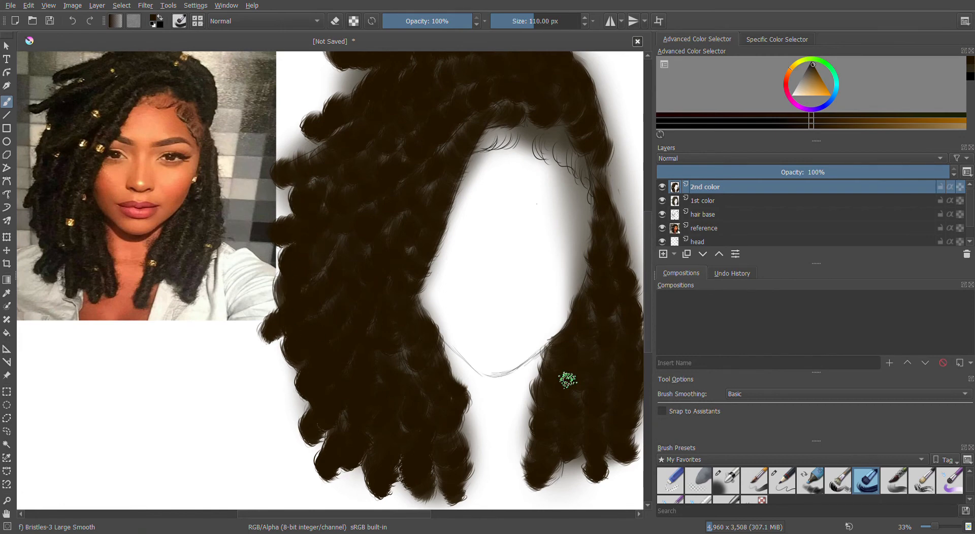
pyautogui.moveTo(508, 143)
pyautogui.mouseDown()
pyautogui.moveTo(484, 139)
pyautogui.moveTo(565, 152)
pyautogui.moveTo(567, 169)
pyautogui.moveTo(586, 155)
pyautogui.mouseUp()
pyautogui.click(69, 22)
pyautogui.click(69, 23)
pyautogui.click(70, 23)
pyautogui.click(69, 22)
pyautogui.click(70, 22)
pyautogui.click(71, 22)
pyautogui.click(71, 22)
pyautogui.click(71, 22)
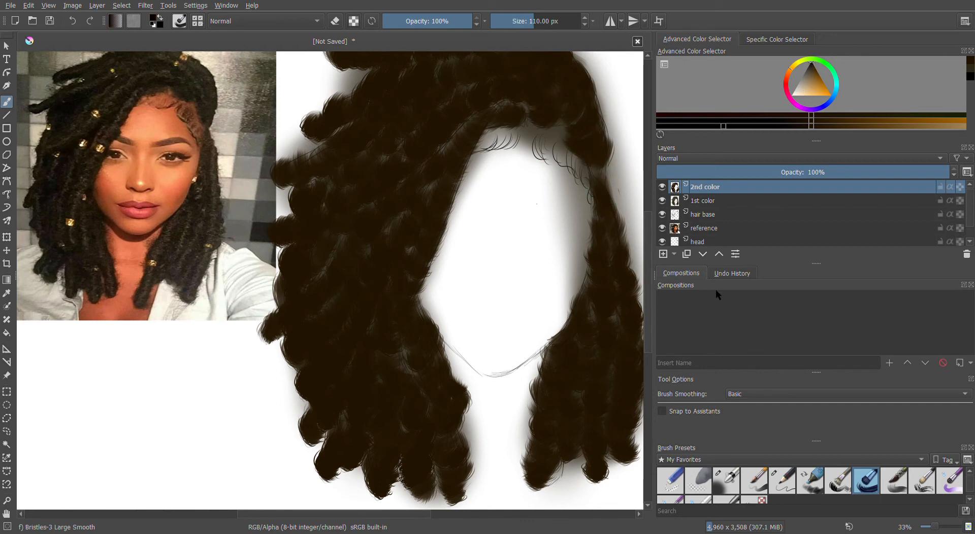
pyautogui.moveTo(463, 23); pyautogui.dragTo(430, 29)
pyautogui.moveTo(463, 129)
pyautogui.mouseDown()
pyautogui.moveTo(437, 127)
pyautogui.moveTo(420, 161)
pyautogui.mouseUp()
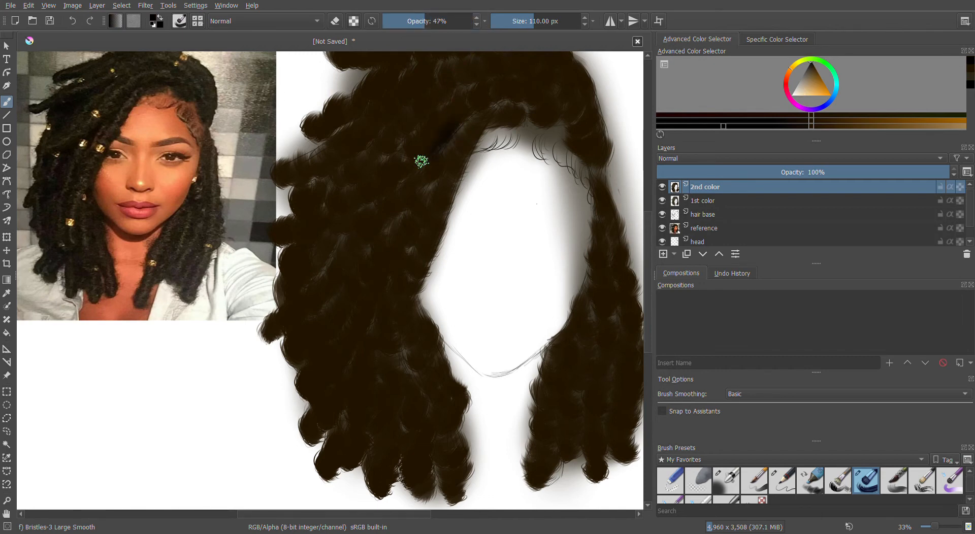
pyautogui.click(73, 22)
# Shade between the locs and across the crown in black with the Airbrush Soft preset at 31% opacity and about 231 px
pyautogui.click(727, 479)
pyautogui.moveTo(521, 24); pyautogui.dragTo(532, 23)
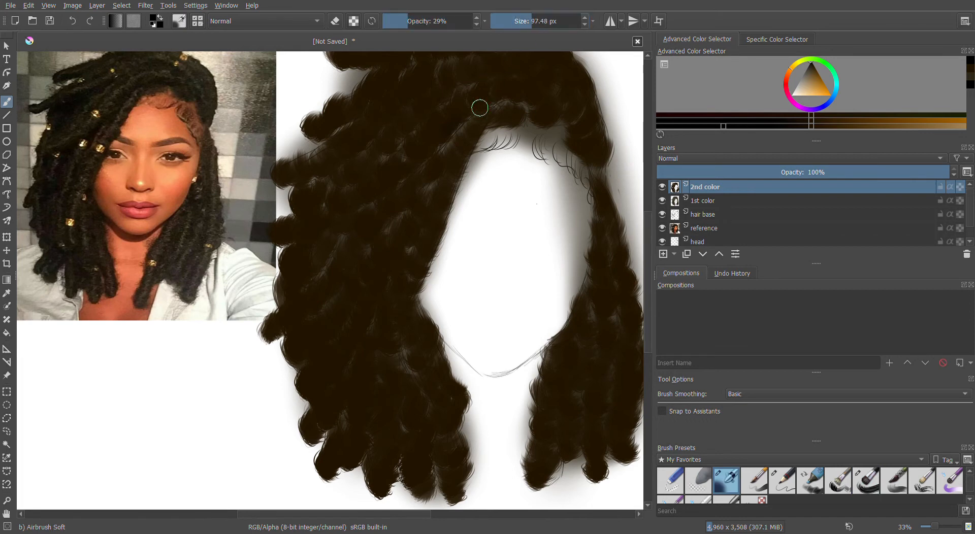
pyautogui.moveTo(410, 25); pyautogui.dragTo(398, 24)
pyautogui.moveTo(530, 26); pyautogui.dragTo(546, 25)
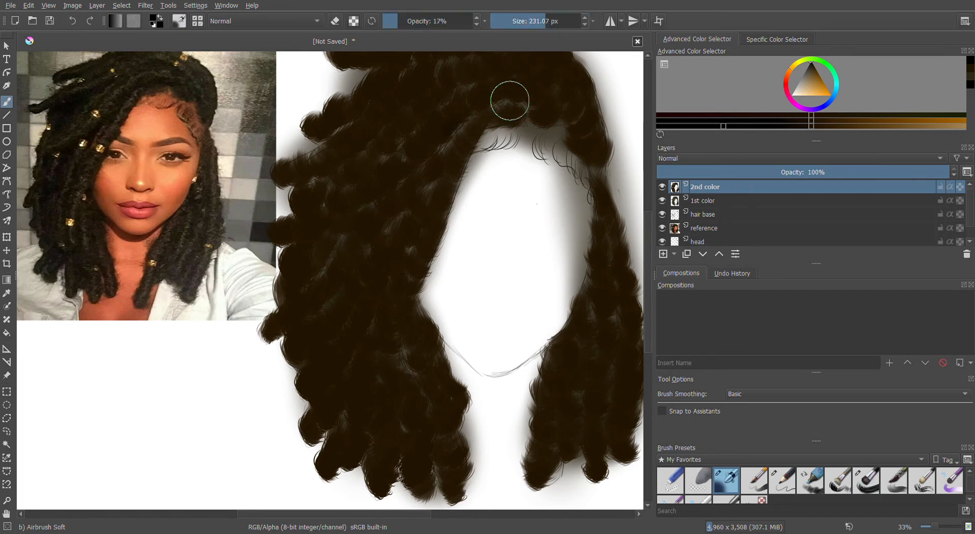
pyautogui.click(411, 23)
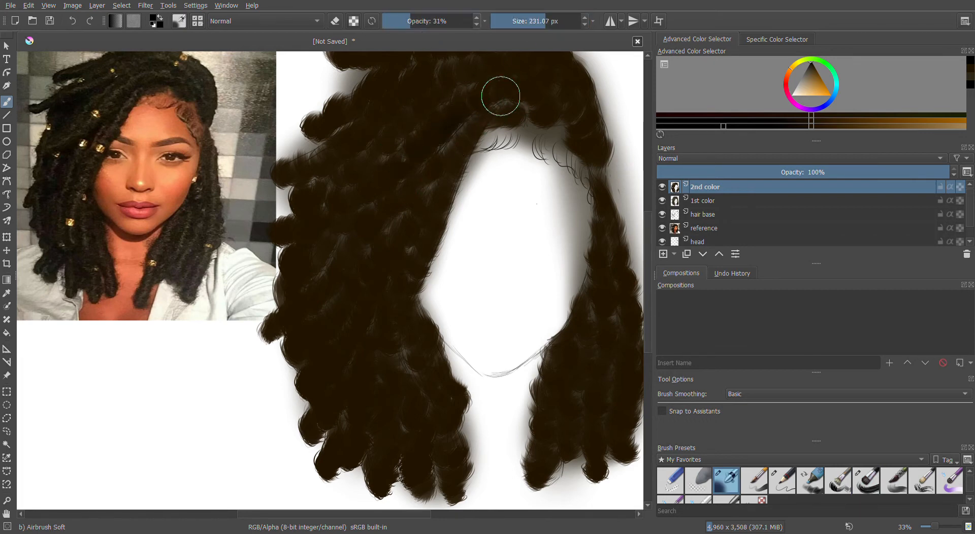
pyautogui.moveTo(466, 114)
pyautogui.mouseDown()
pyautogui.moveTo(345, 223)
pyautogui.moveTo(406, 177)
pyautogui.moveTo(331, 226)
pyautogui.moveTo(317, 294)
pyautogui.mouseUp()
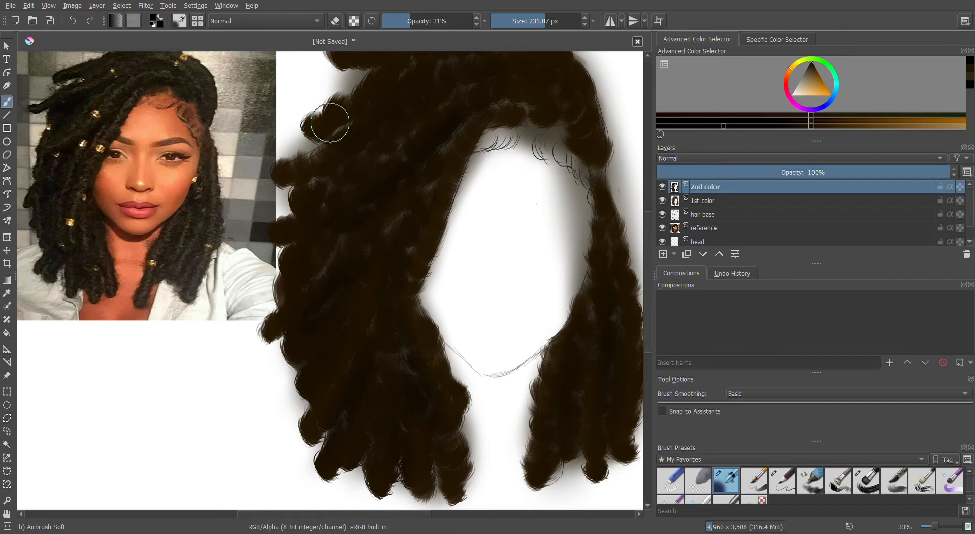
pyautogui.scroll(3, 648, 191)
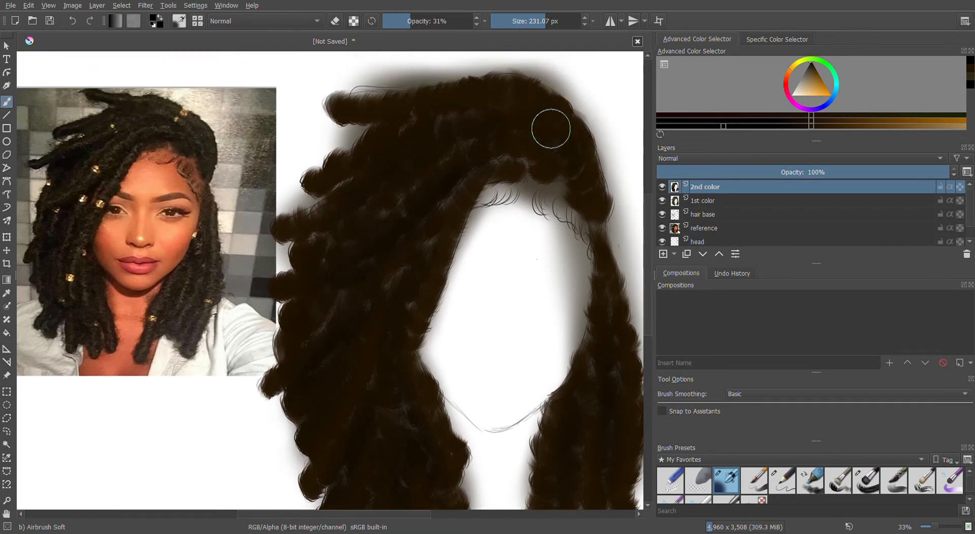
pyautogui.moveTo(453, 106); pyautogui.dragTo(340, 139)
# Add darker texture to the long locs using the Bristles-3 Large Smooth brush at 26% opacity and 110 px
pyautogui.click(866, 480)
pyautogui.click(423, 25)
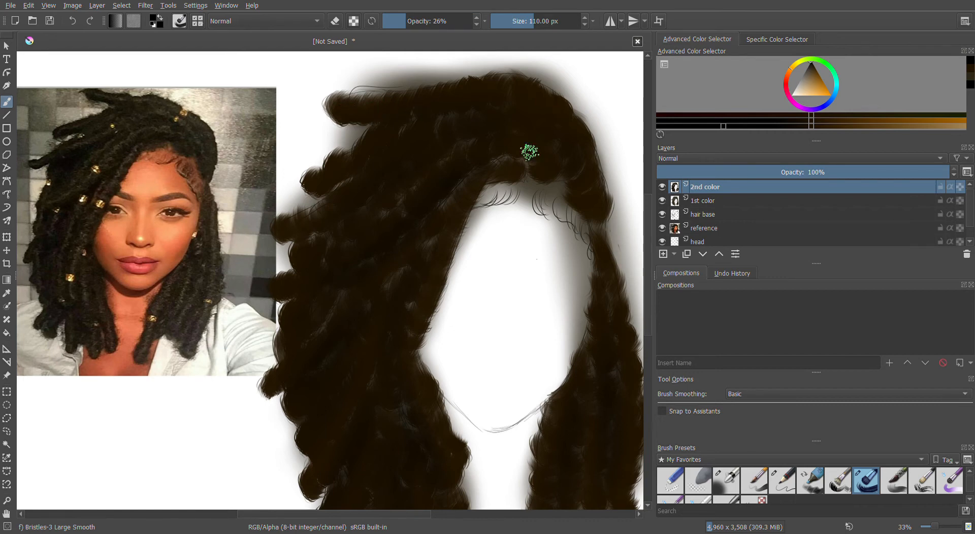
pyautogui.click(847, 484)
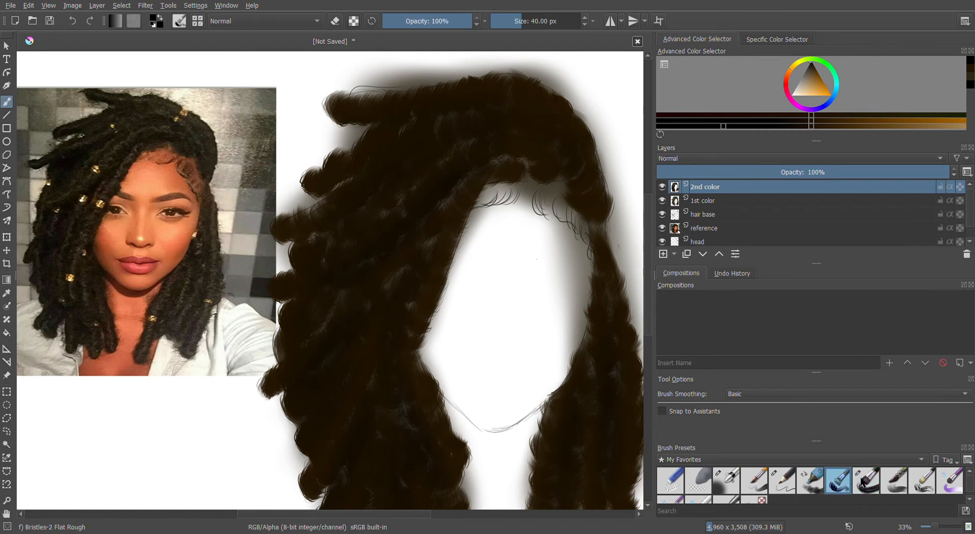
pyautogui.click(867, 482)
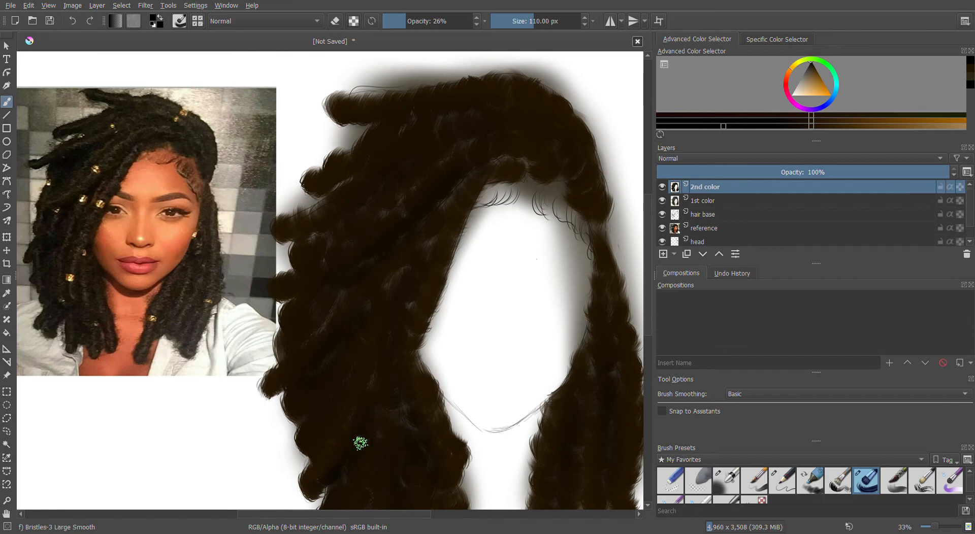
pyautogui.moveTo(314, 456)
pyautogui.mouseDown()
pyautogui.moveTo(309, 479)
pyautogui.moveTo(333, 444)
pyautogui.mouseUp()
pyautogui.moveTo(443, 395)
pyautogui.mouseDown()
pyautogui.moveTo(433, 404)
pyautogui.moveTo(457, 466)
pyautogui.moveTo(407, 368)
pyautogui.moveTo(446, 272)
pyautogui.moveTo(446, 231)
pyautogui.mouseUp()
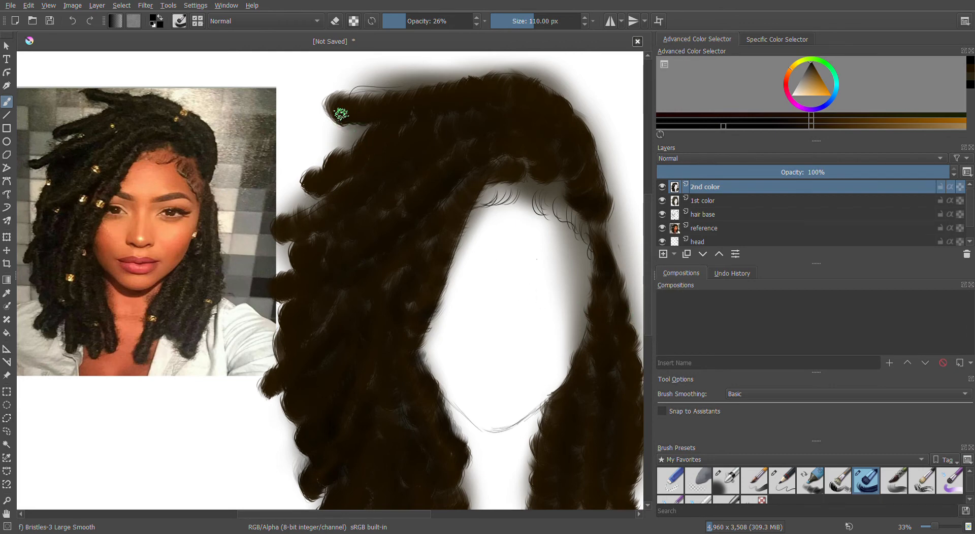
# Rework the loc pointing toward the reference photo and wrap it in closely spaced curved dark strands with the 6.60 px Pencil-2 brush
pyautogui.moveTo(928, 524); pyautogui.dragTo(938, 527)
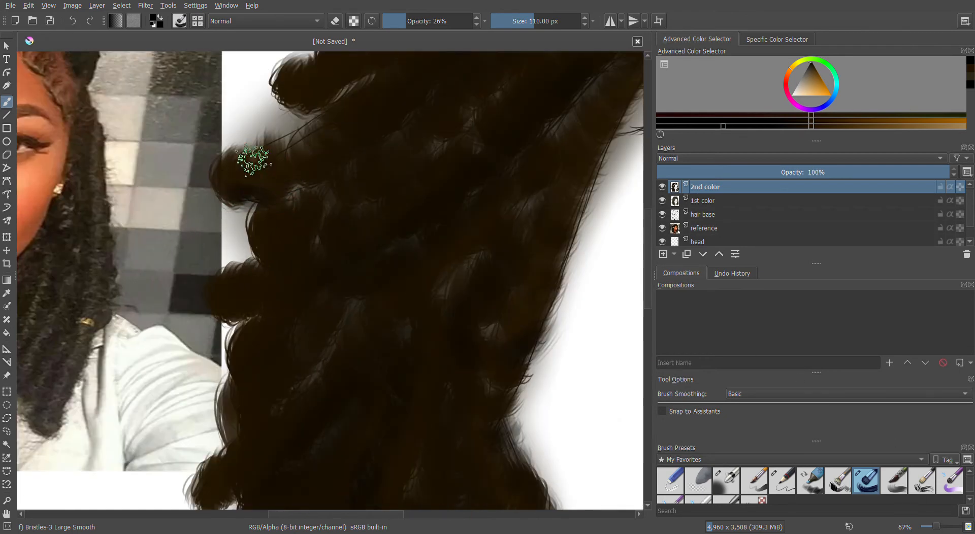
pyautogui.moveTo(272, 187)
pyautogui.mouseDown()
pyautogui.moveTo(295, 167)
pyautogui.moveTo(281, 149)
pyautogui.moveTo(256, 148)
pyautogui.moveTo(308, 137)
pyautogui.mouseUp()
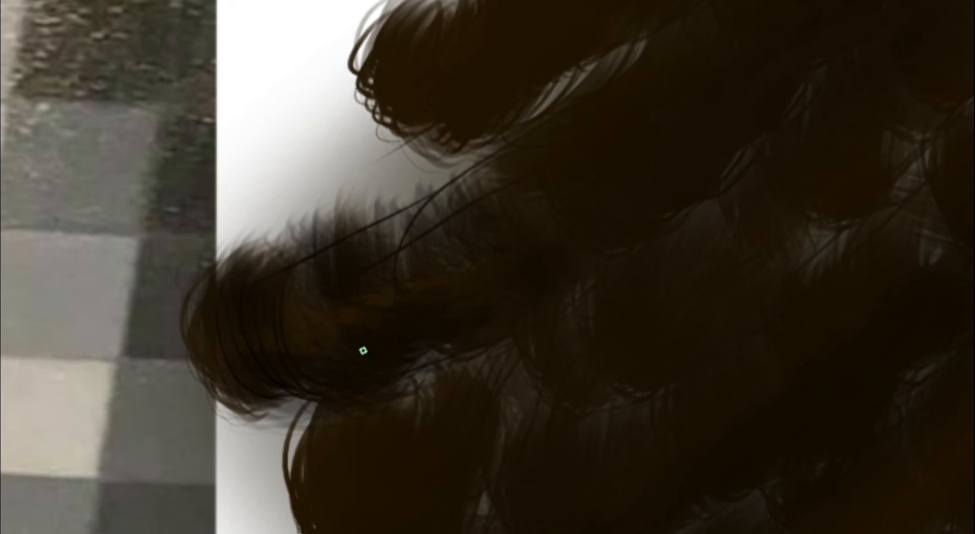
pyautogui.moveTo(208, 320); pyautogui.dragTo(254, 406)
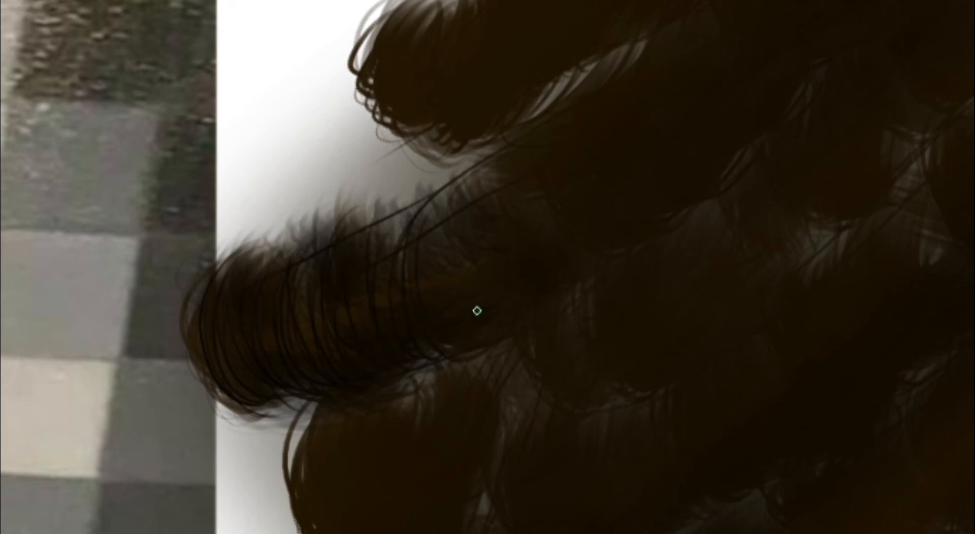
pyautogui.moveTo(488, 196)
pyautogui.mouseDown()
pyautogui.moveTo(540, 235)
pyautogui.moveTo(531, 290)
pyautogui.moveTo(444, 208)
pyautogui.mouseUp()
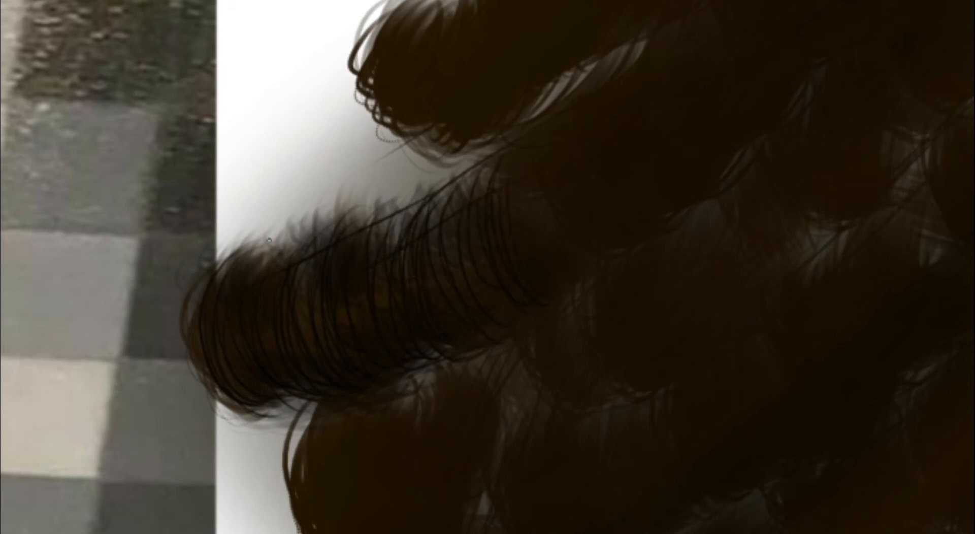
pyautogui.moveTo(233, 295)
pyautogui.mouseDown()
pyautogui.moveTo(216, 384)
pyautogui.moveTo(171, 375)
pyautogui.moveTo(205, 282)
pyautogui.moveTo(285, 390)
pyautogui.mouseUp()
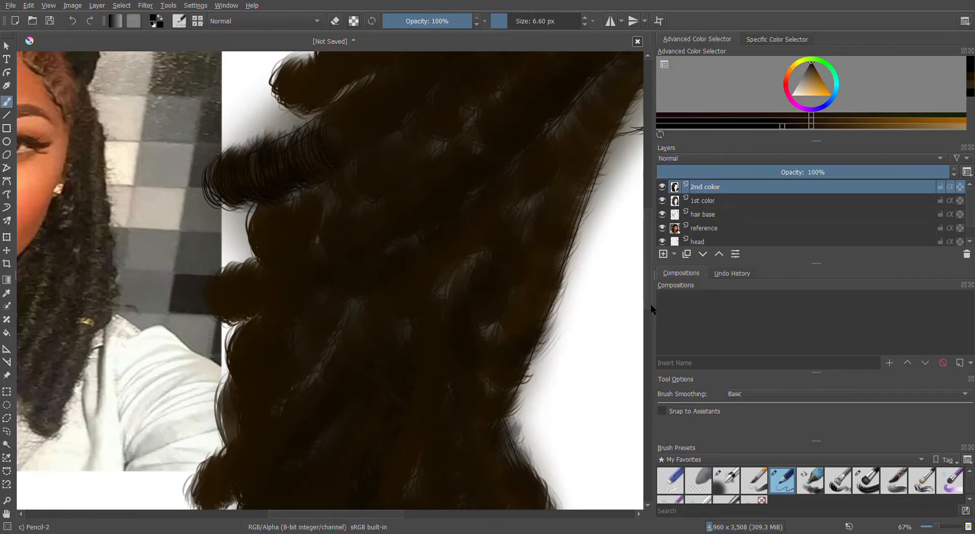
# Adjust the shade slightly and draw the same curved pencil strands along the topmost loc and the locs just below it
pyautogui.scroll(3, 651, 303)
pyautogui.scroll(5, 647, 251)
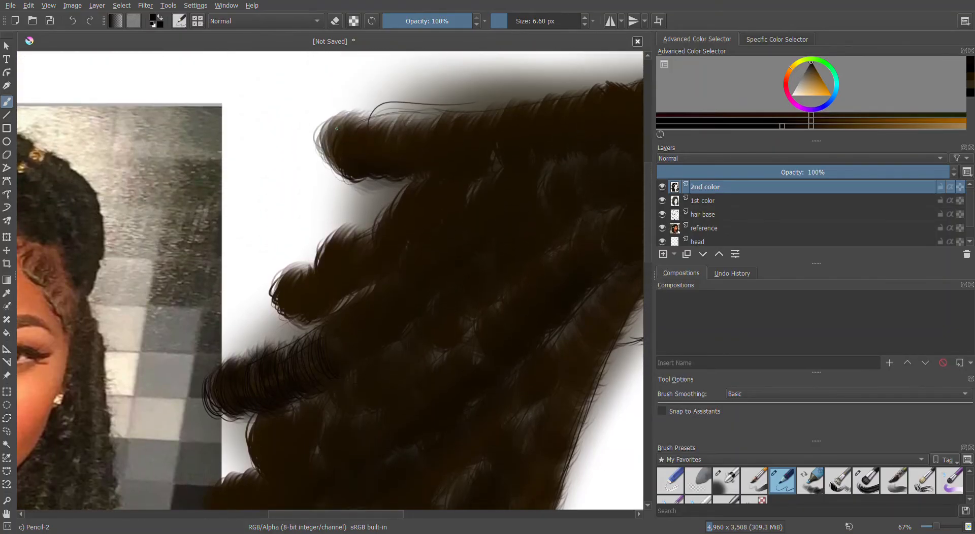
pyautogui.moveTo(327, 115); pyautogui.dragTo(346, 163)
pyautogui.moveTo(786, 127); pyautogui.dragTo(792, 126)
pyautogui.moveTo(329, 124); pyautogui.dragTo(333, 172)
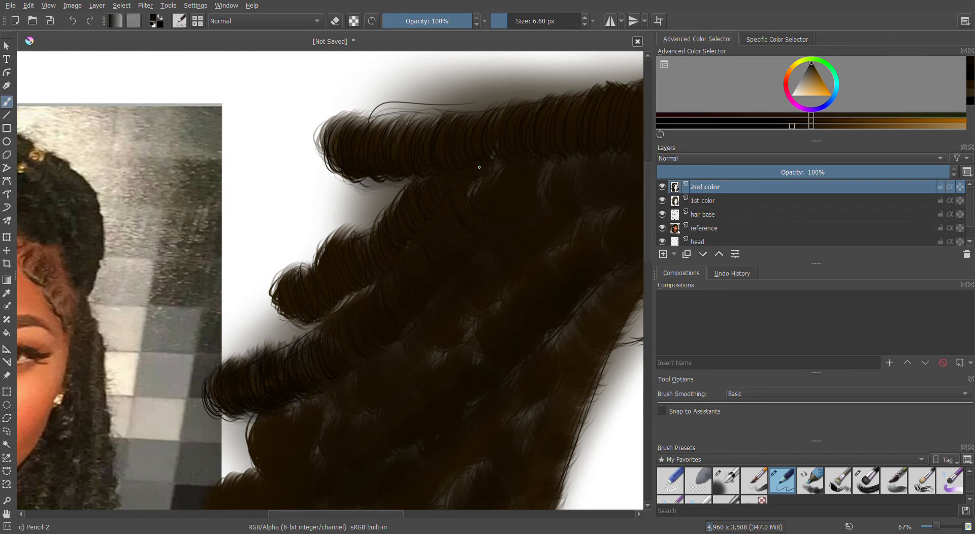
pyautogui.scroll(-3, 465, 166)
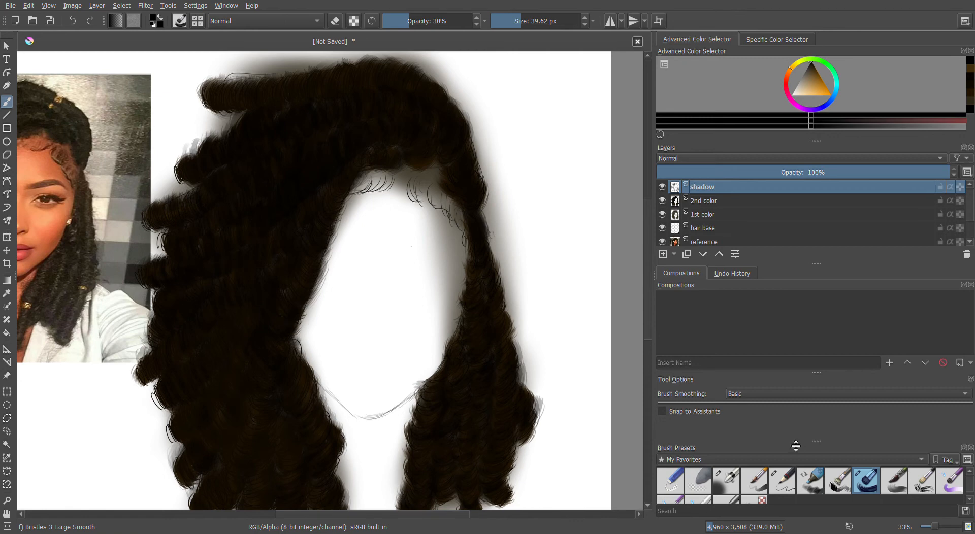
# Shade the inner locs near the face in black with the Airbrush Soft preset at 21% opacity and about 231 px
pyautogui.moveTo(408, 28); pyautogui.dragTo(392, 25)
pyautogui.click(532, 20)
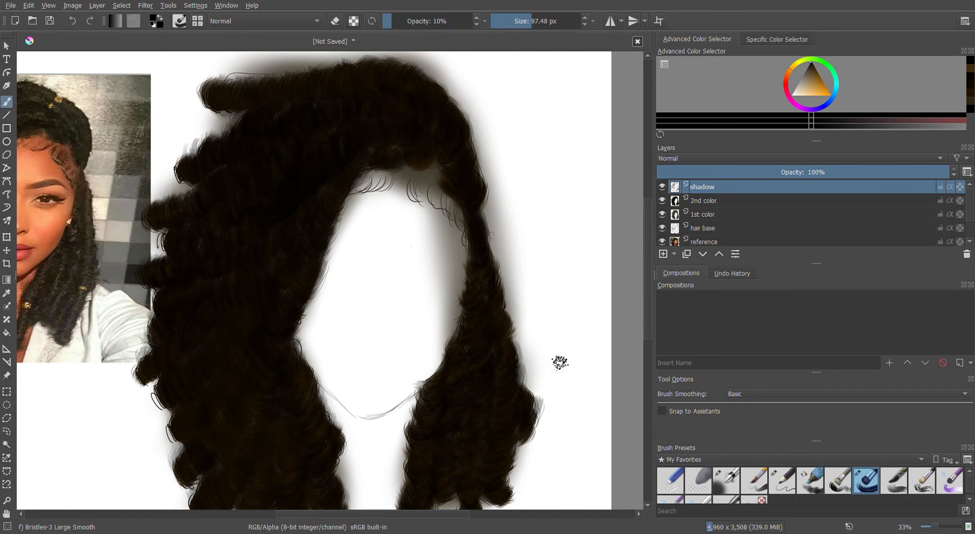
pyautogui.click(726, 481)
pyautogui.moveTo(406, 27); pyautogui.dragTo(392, 25)
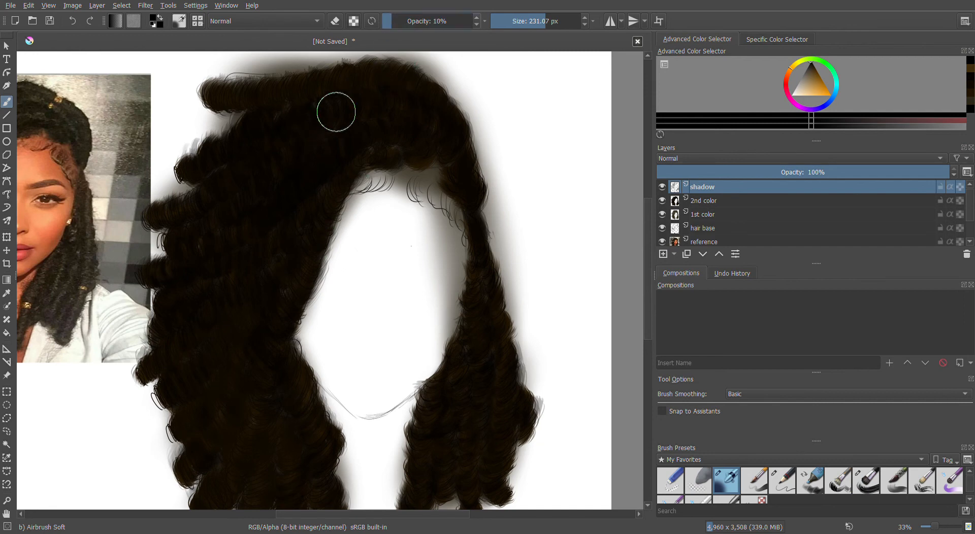
pyautogui.click(404, 23)
pyautogui.moveTo(259, 340)
pyautogui.mouseDown()
pyautogui.moveTo(225, 415)
pyautogui.moveTo(192, 356)
pyautogui.moveTo(226, 327)
pyautogui.mouseUp()
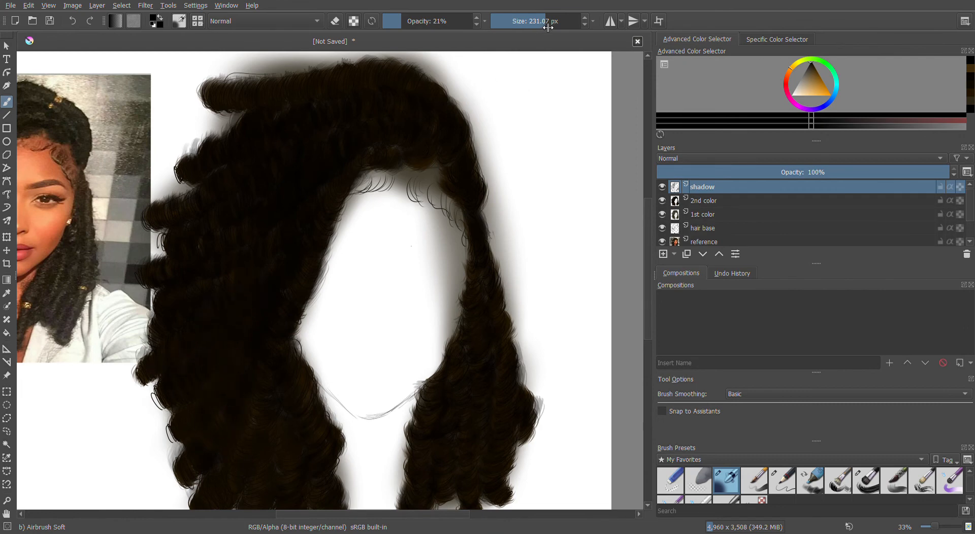
# Deepen the black shading across the locs and the crown with the airbrush at 65% opacity and about 286 px
pyautogui.click(526, 21)
pyautogui.click(424, 20)
pyautogui.click(439, 20)
pyautogui.click(548, 21)
pyautogui.moveTo(231, 286)
pyautogui.mouseDown()
pyautogui.moveTo(268, 223)
pyautogui.moveTo(179, 300)
pyautogui.moveTo(214, 259)
pyautogui.moveTo(259, 239)
pyautogui.moveTo(201, 318)
pyautogui.moveTo(196, 300)
pyautogui.moveTo(245, 279)
pyautogui.moveTo(170, 370)
pyautogui.moveTo(405, 133)
pyautogui.moveTo(296, 256)
pyautogui.moveTo(208, 452)
pyautogui.moveTo(249, 342)
pyautogui.moveTo(177, 443)
pyautogui.moveTo(307, 343)
pyautogui.moveTo(269, 445)
pyautogui.moveTo(284, 364)
pyautogui.moveTo(302, 514)
pyautogui.moveTo(276, 382)
pyautogui.moveTo(347, 436)
pyautogui.moveTo(462, 374)
pyautogui.moveTo(443, 491)
pyautogui.moveTo(470, 361)
pyautogui.moveTo(474, 466)
pyautogui.moveTo(489, 458)
pyautogui.moveTo(484, 255)
pyautogui.moveTo(494, 344)
pyautogui.moveTo(475, 185)
pyautogui.moveTo(402, 103)
pyautogui.moveTo(327, 131)
pyautogui.moveTo(385, 118)
pyautogui.moveTo(411, 92)
pyautogui.moveTo(283, 95)
pyautogui.moveTo(376, 76)
pyautogui.mouseUp()
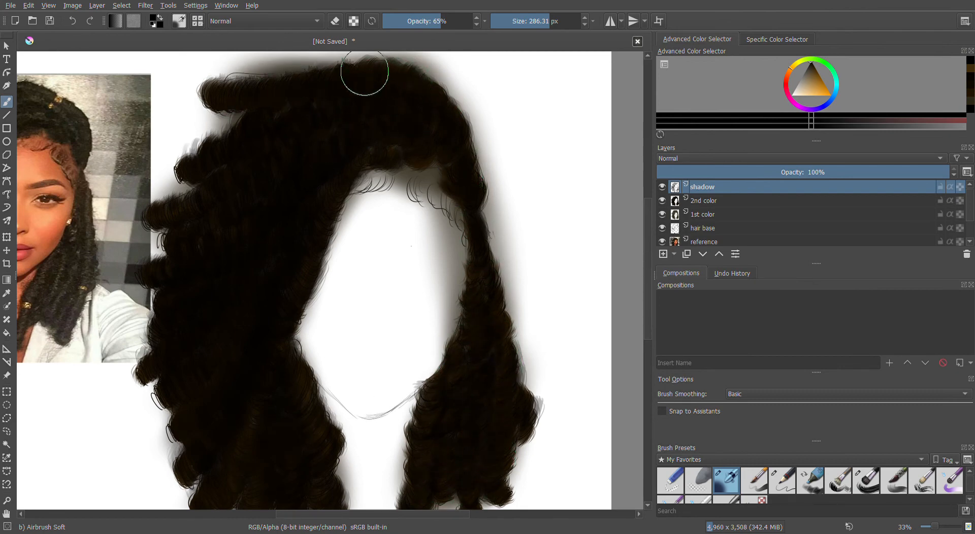
# Choose a pale cream painting colour for highlights and lower the airbrush opacity to 23%
pyautogui.moveTo(644, 333); pyautogui.dragTo(645, 349)
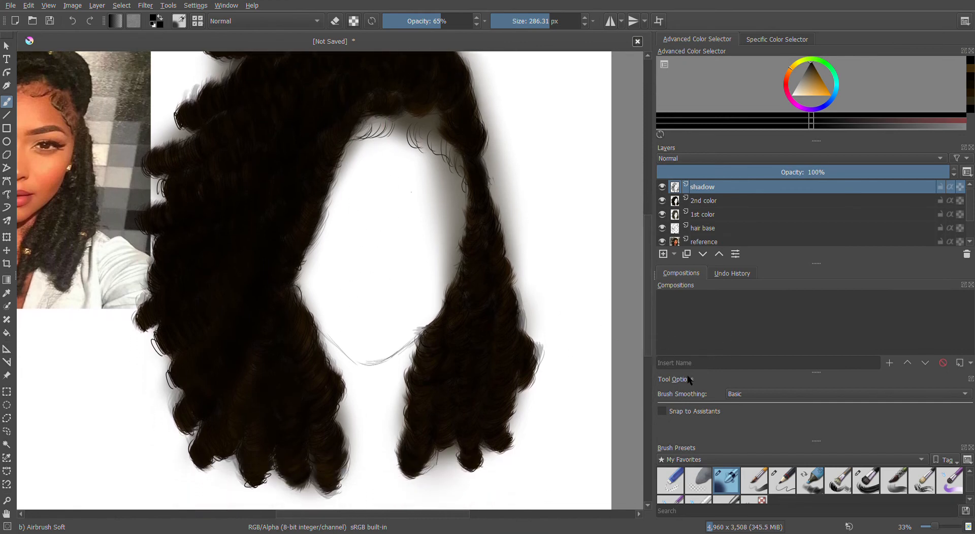
pyautogui.click(798, 91)
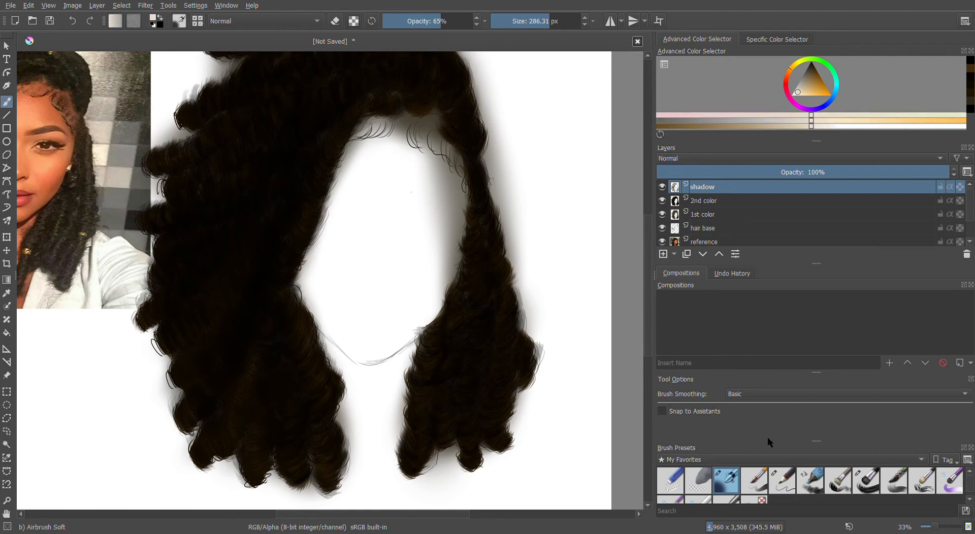
pyautogui.click(404, 21)
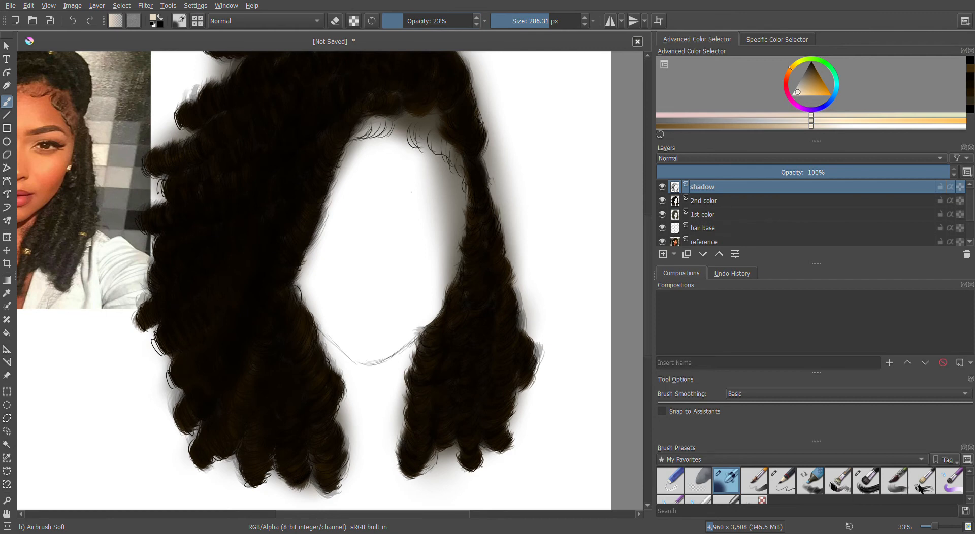
# Try a pale highlight stroke on a lower outer loc with the Bristles-4 Glaze brush at 14% opacity and 70 px
pyautogui.click(920, 487)
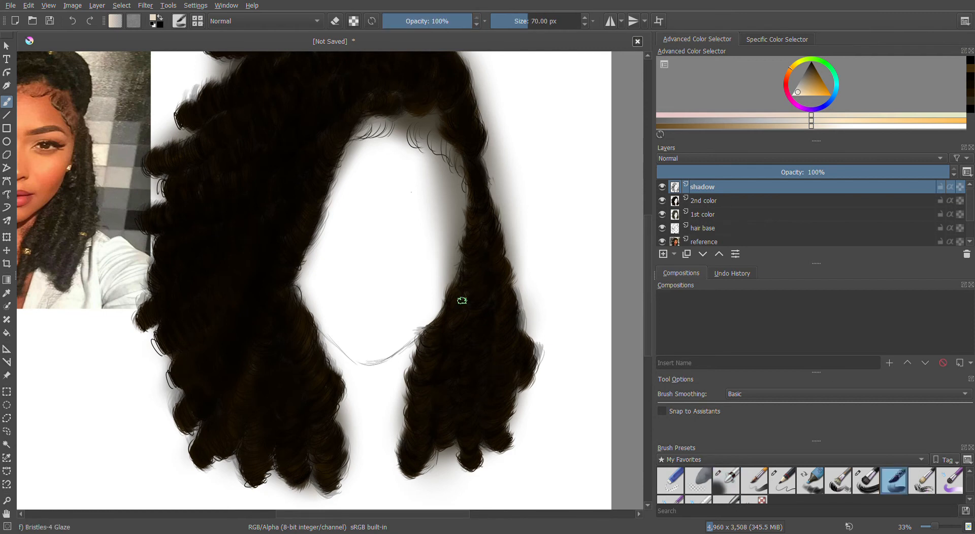
pyautogui.moveTo(446, 28); pyautogui.dragTo(403, 30)
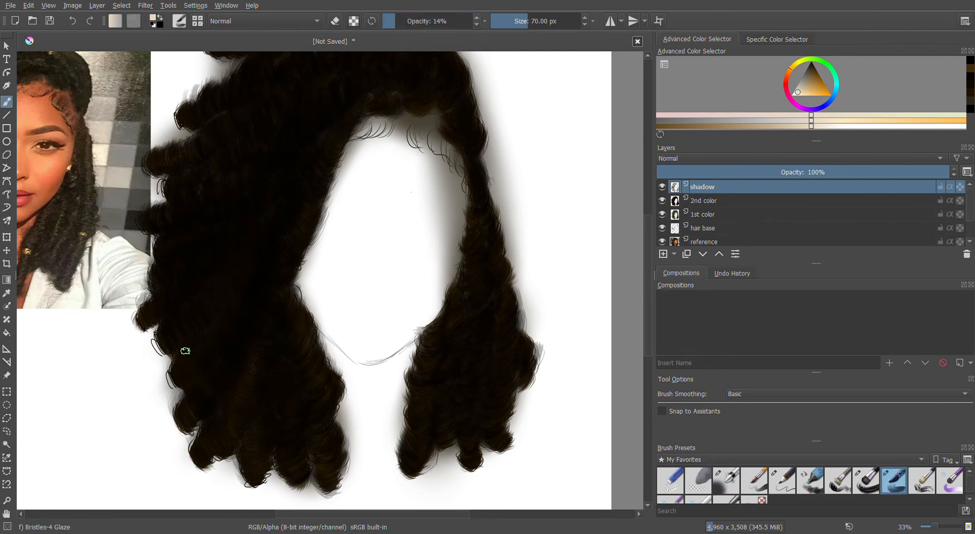
pyautogui.moveTo(176, 322)
pyautogui.mouseDown()
pyautogui.moveTo(185, 325)
pyautogui.moveTo(165, 338)
pyautogui.moveTo(191, 323)
pyautogui.mouseUp()
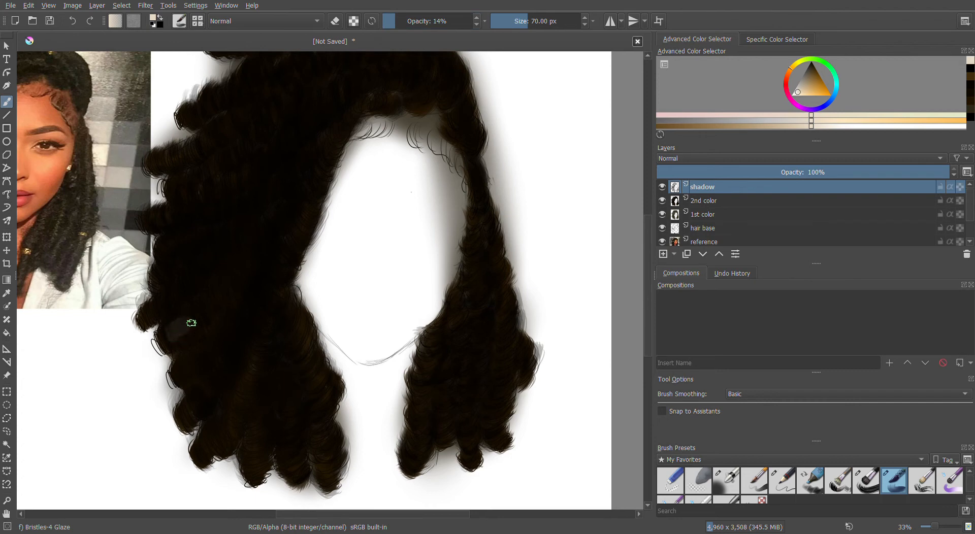
pyautogui.click(74, 21)
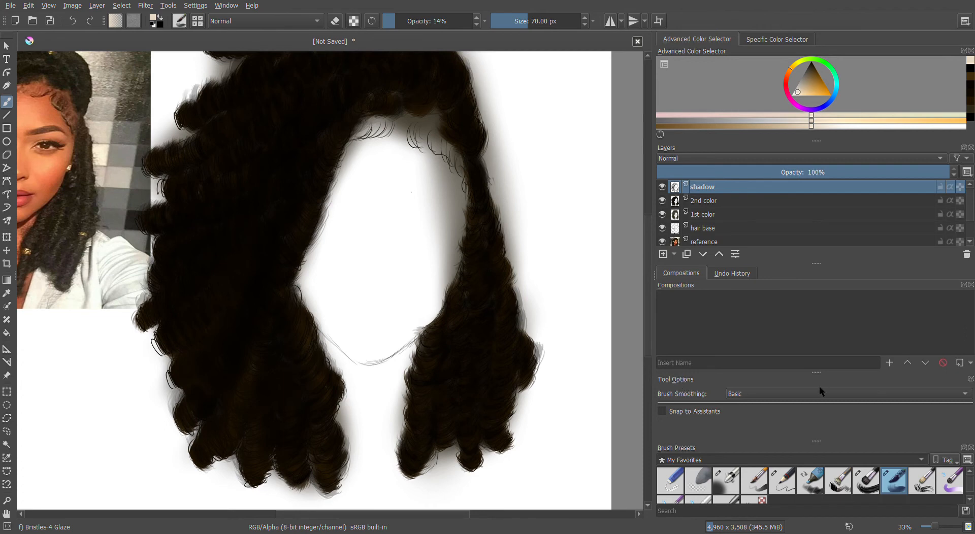
# Try highlight strokes on an outer loc with the Adjust Lighten FX preset at 18% opacity and about 32 px
pyautogui.scroll(-3, 767, 460)
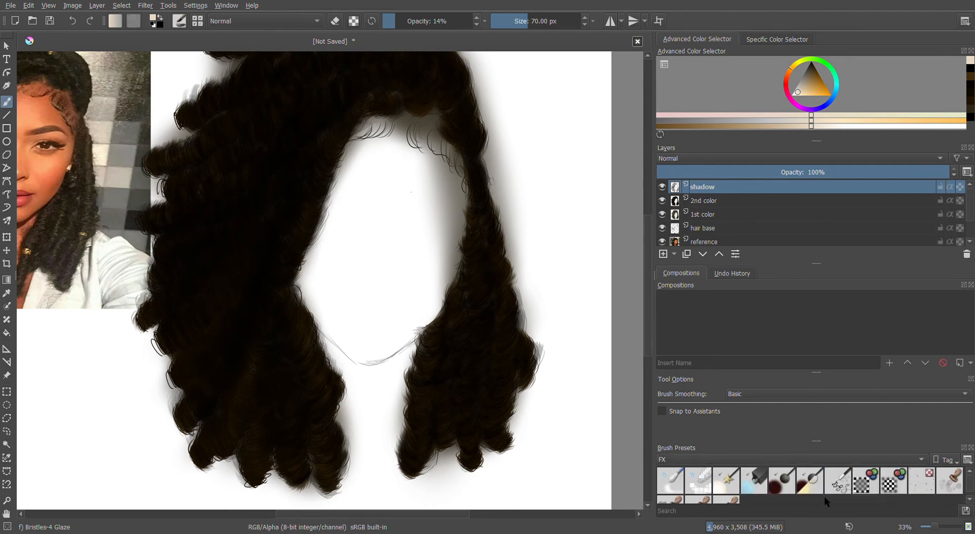
pyautogui.click(761, 487)
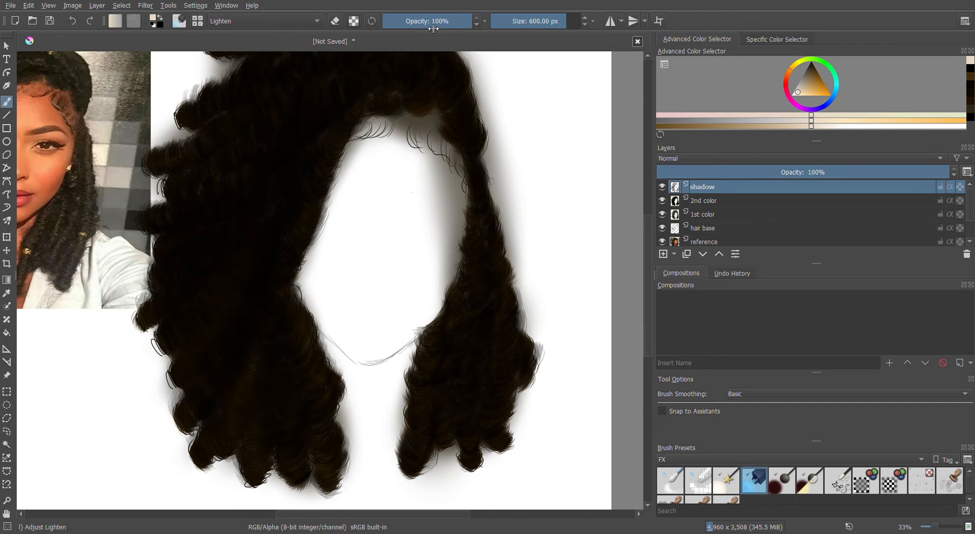
pyautogui.moveTo(433, 28); pyautogui.dragTo(399, 25)
pyautogui.moveTo(546, 25); pyautogui.dragTo(519, 26)
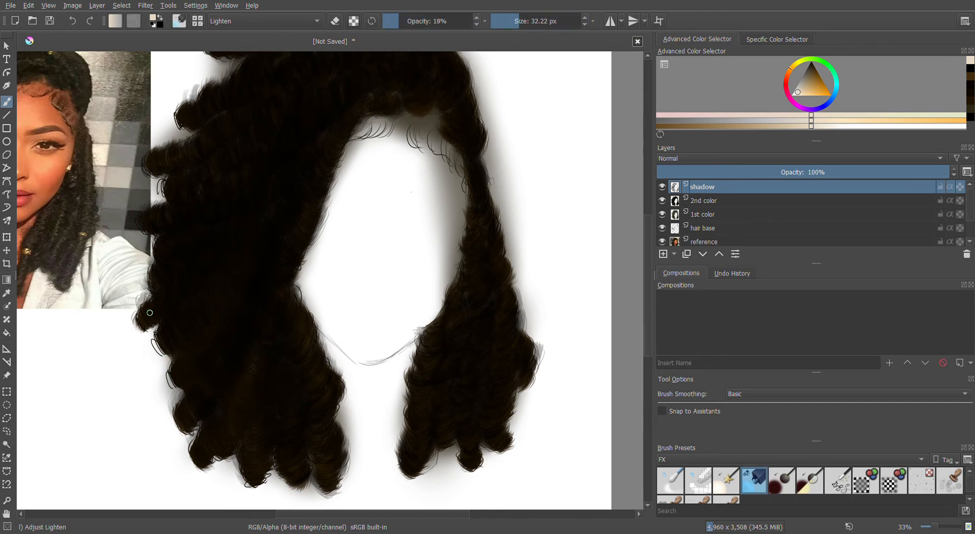
pyautogui.moveTo(150, 316); pyautogui.dragTo(166, 303)
pyautogui.moveTo(188, 285); pyautogui.dragTo(198, 282)
pyautogui.click(74, 23)
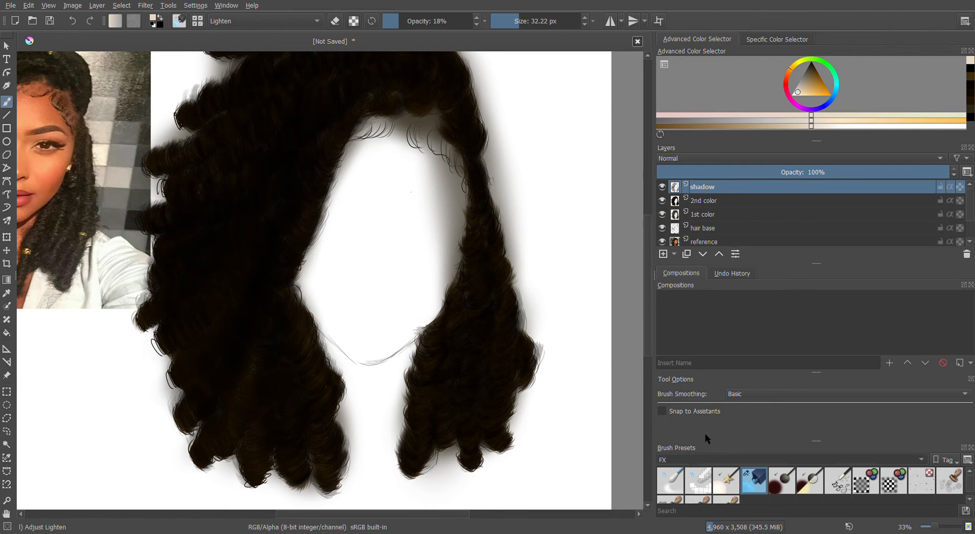
# Paint pale highlights on a lower outer loc and on the loc tip beside the neck with the 60 px Pencil-6 Quick Shade brush
pyautogui.scroll(3, 694, 459)
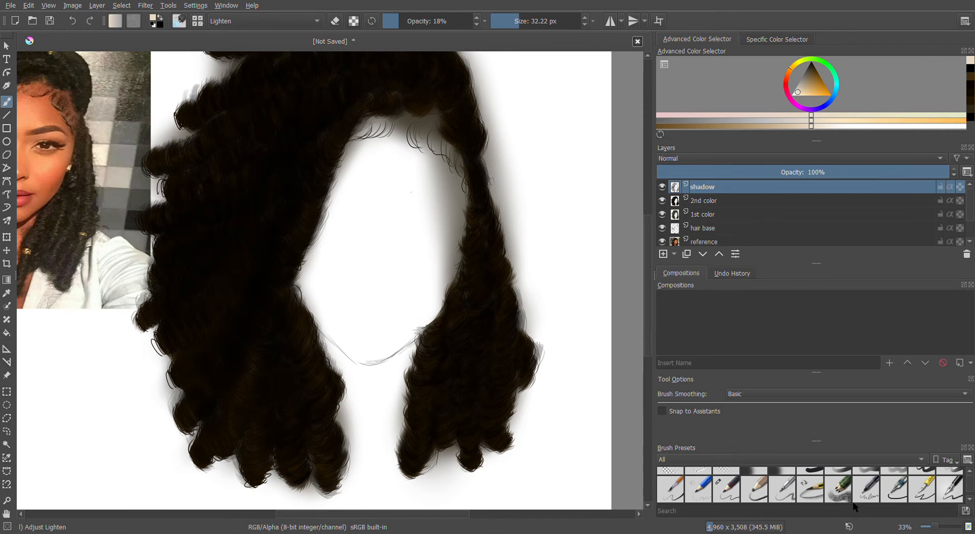
pyautogui.click(839, 489)
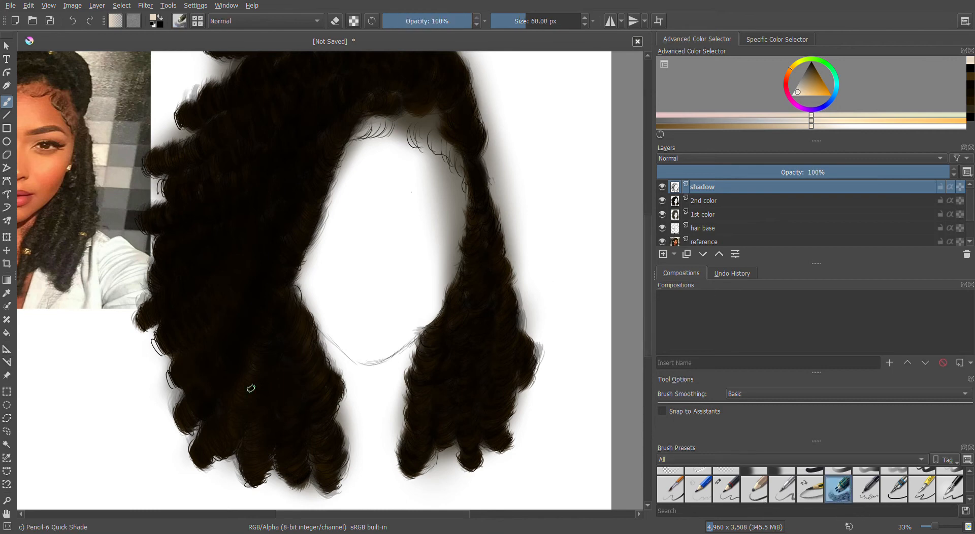
pyautogui.moveTo(213, 428)
pyautogui.mouseDown()
pyautogui.moveTo(208, 442)
pyautogui.moveTo(211, 421)
pyautogui.moveTo(225, 432)
pyautogui.mouseUp()
pyautogui.moveTo(939, 529); pyautogui.dragTo(942, 531)
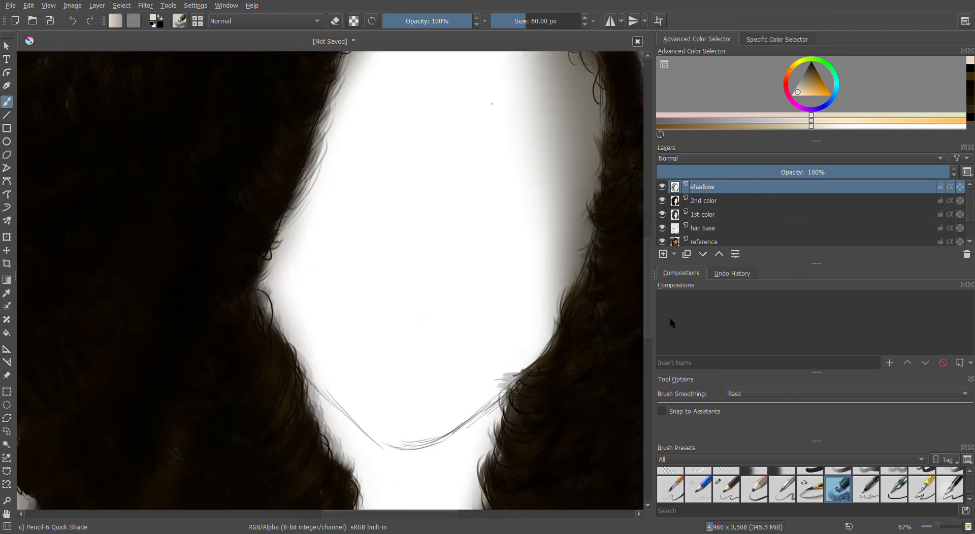
pyautogui.scroll(-5, 648, 323)
pyautogui.moveTo(501, 459)
pyautogui.mouseDown()
pyautogui.moveTo(476, 434)
pyautogui.moveTo(512, 423)
pyautogui.moveTo(507, 444)
pyautogui.moveTo(501, 412)
pyautogui.moveTo(479, 449)
pyautogui.moveTo(502, 428)
pyautogui.moveTo(491, 420)
pyautogui.moveTo(518, 387)
pyautogui.moveTo(507, 363)
pyautogui.moveTo(511, 325)
pyautogui.mouseUp()
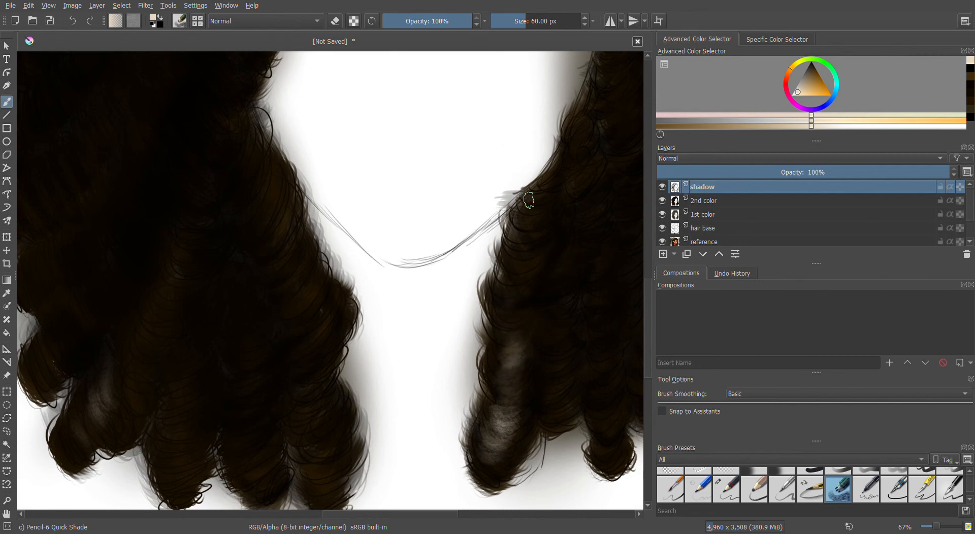
# Lower the brush opacity and paint pale highlights down the upper parts of the two locs beside the chin, opposite the photo side
pyautogui.press('i')
pyautogui.press('i')
pyautogui.press('i')
pyautogui.press('i')
pyautogui.moveTo(542, 225)
pyautogui.mouseDown()
pyautogui.moveTo(519, 269)
pyautogui.moveTo(529, 286)
pyautogui.moveTo(515, 308)
pyautogui.moveTo(520, 337)
pyautogui.mouseUp()
pyautogui.moveTo(565, 232)
pyautogui.mouseDown()
pyautogui.moveTo(558, 250)
pyautogui.moveTo(572, 275)
pyautogui.moveTo(555, 334)
pyautogui.mouseUp()
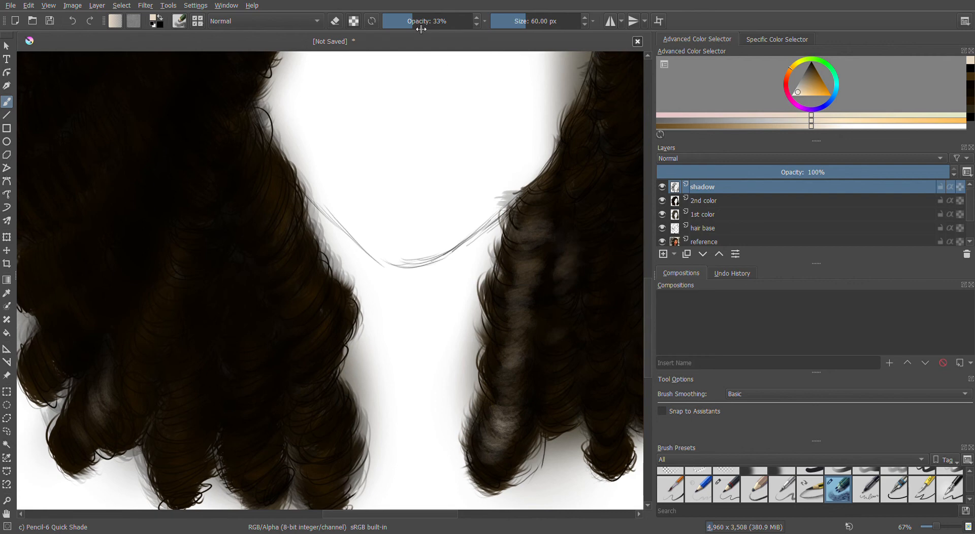
# Set the brush opacity to 19% and extend the soft highlights to the neighbouring locs and the lower locs across the neck
pyautogui.moveTo(421, 29); pyautogui.dragTo(402, 29)
pyautogui.moveTo(560, 352)
pyautogui.mouseDown()
pyautogui.moveTo(553, 375)
pyautogui.moveTo(577, 386)
pyautogui.mouseUp()
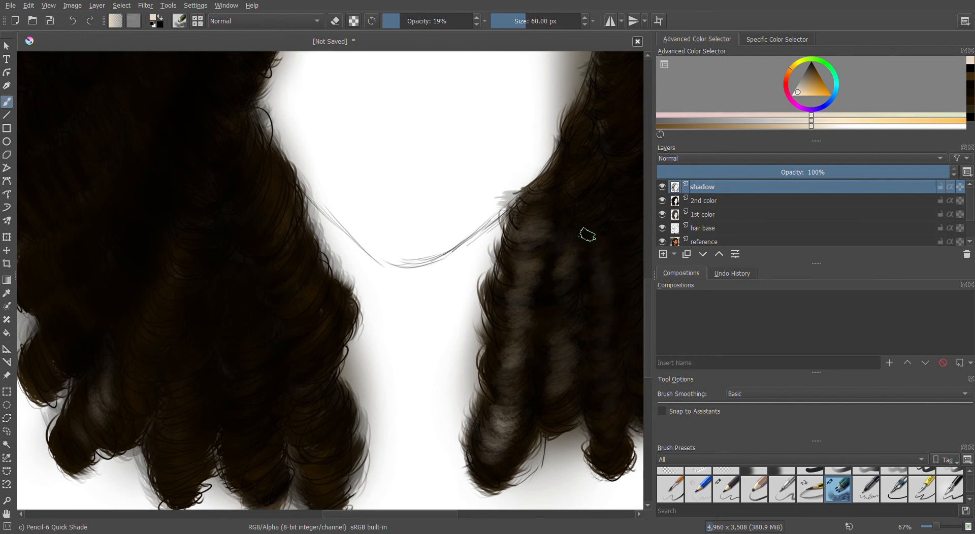
pyautogui.moveTo(311, 473)
pyautogui.mouseDown()
pyautogui.moveTo(343, 464)
pyautogui.moveTo(305, 447)
pyautogui.moveTo(312, 437)
pyautogui.moveTo(297, 395)
pyautogui.moveTo(312, 306)
pyautogui.mouseUp()
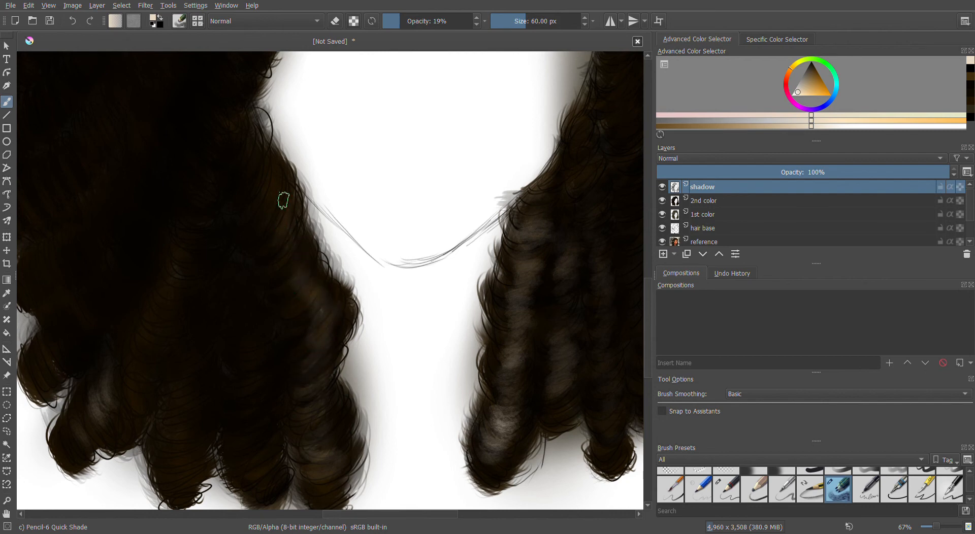
pyautogui.moveTo(272, 189)
pyautogui.mouseDown()
pyautogui.moveTo(259, 181)
pyautogui.moveTo(254, 148)
pyautogui.mouseUp()
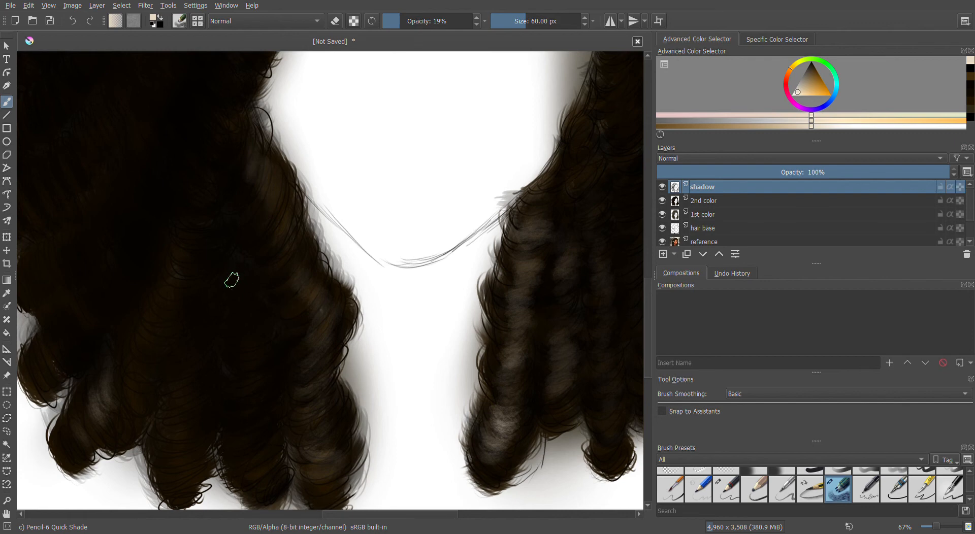
pyautogui.moveTo(255, 464)
pyautogui.mouseDown()
pyautogui.moveTo(278, 470)
pyautogui.moveTo(261, 388)
pyautogui.mouseUp()
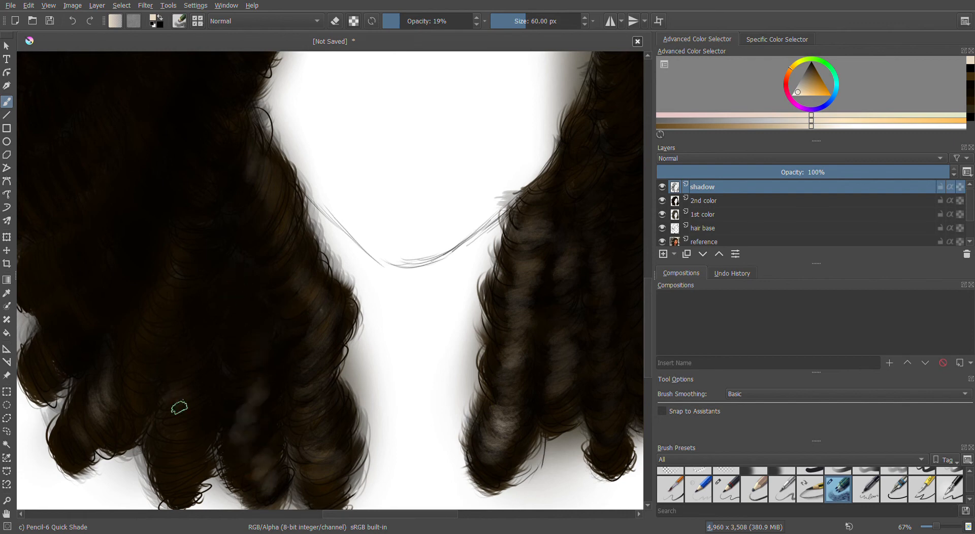
# Add the same 19% highlights along the remaining long locs on both sides of the face
pyautogui.press('-')
pyautogui.press('-')
pyautogui.moveTo(480, 185)
pyautogui.mouseDown()
pyautogui.moveTo(500, 254)
pyautogui.moveTo(473, 157)
pyautogui.mouseUp()
pyautogui.moveTo(480, 219); pyautogui.dragTo(529, 264)
pyautogui.moveTo(263, 331)
pyautogui.mouseDown()
pyautogui.moveTo(267, 285)
pyautogui.moveTo(214, 228)
pyautogui.moveTo(257, 157)
pyautogui.moveTo(267, 219)
pyautogui.mouseUp()
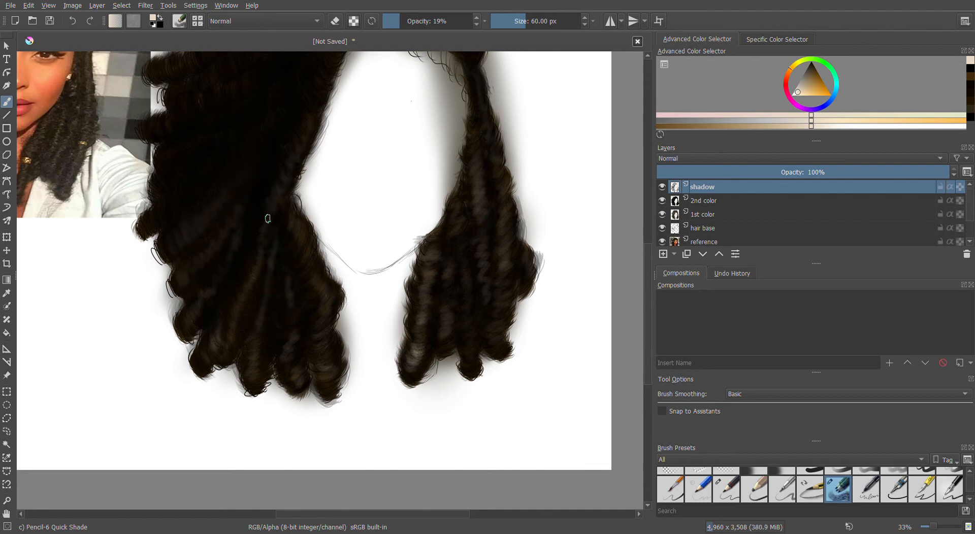
# Highlight the upper locs and those sweeping back from the hairline with the same 60 px brush at 11% opacity
pyautogui.scroll(4, 268, 218)
pyautogui.press('i')
pyautogui.moveTo(167, 321)
pyautogui.mouseDown()
pyautogui.moveTo(294, 218)
pyautogui.moveTo(183, 259)
pyautogui.mouseUp()
pyautogui.moveTo(254, 194)
pyautogui.mouseDown()
pyautogui.moveTo(192, 140)
pyautogui.moveTo(214, 62)
pyautogui.moveTo(288, 60)
pyautogui.moveTo(308, 92)
pyautogui.moveTo(233, 180)
pyautogui.moveTo(313, 151)
pyautogui.mouseUp()
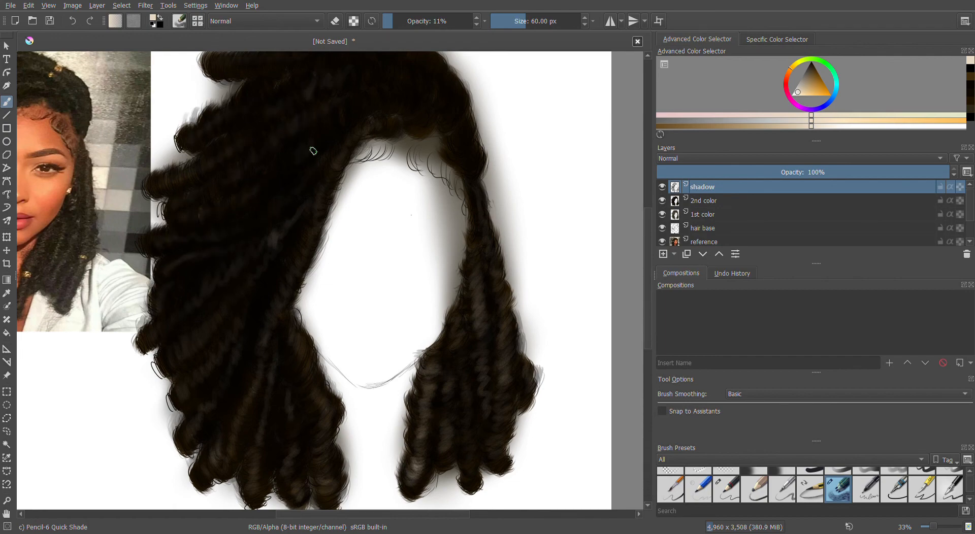
pyautogui.moveTo(649, 222); pyautogui.dragTo(649, 209)
# Soften the pale highlights along the locs with the Blender Basic preset from My Favorites at 50 px
pyautogui.click(684, 459)
pyautogui.click(687, 523)
pyautogui.click(698, 490)
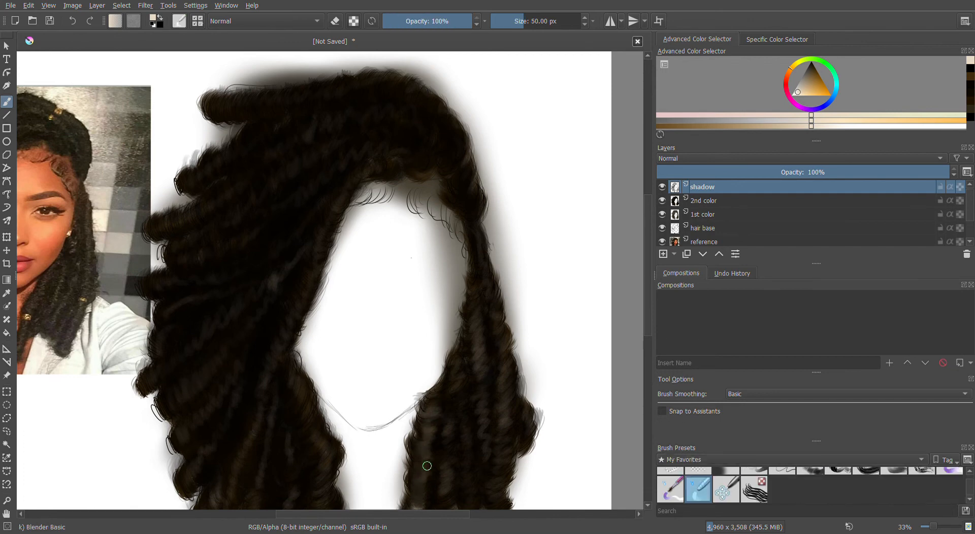
pyautogui.click(410, 21)
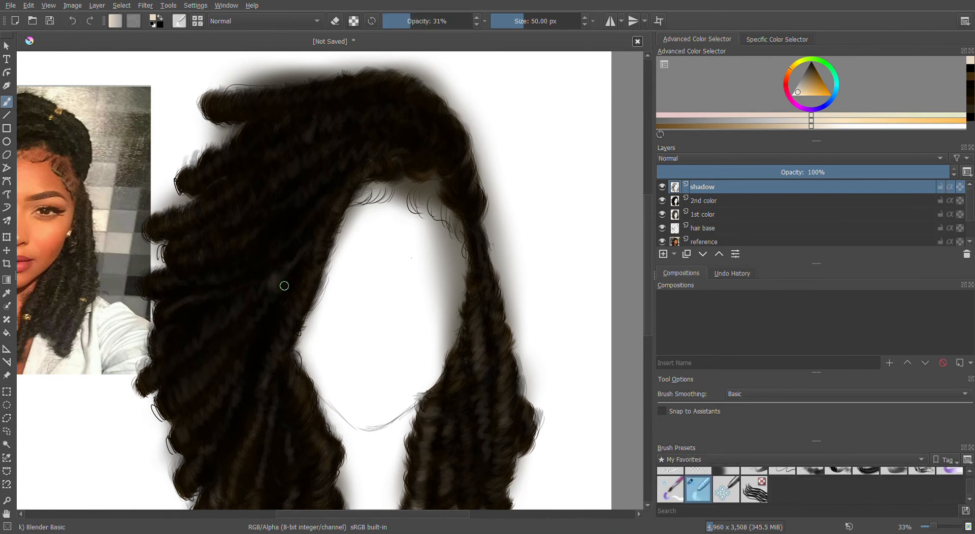
pyautogui.click(421, 21)
# Paint black shadows between the highlighted locs with the Airbrush Soft preset at 68% opacity and about 38 px
pyautogui.press('/')
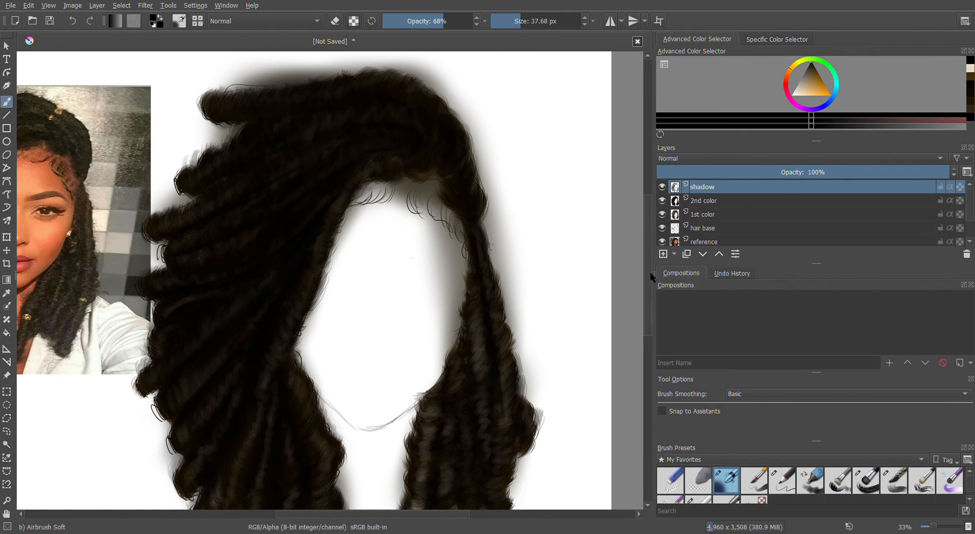
pyautogui.scroll(-3, 462, 203)
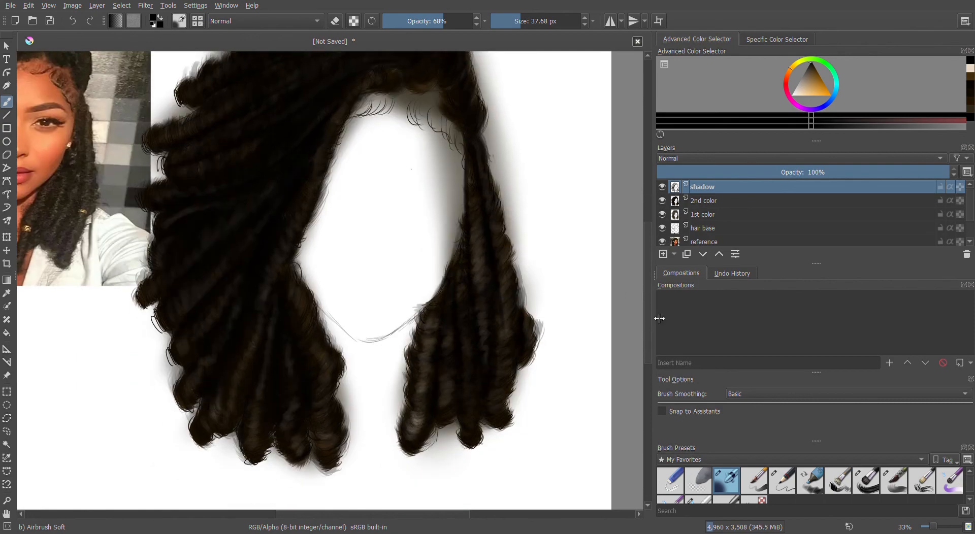
pyautogui.scroll(3, 466, 132)
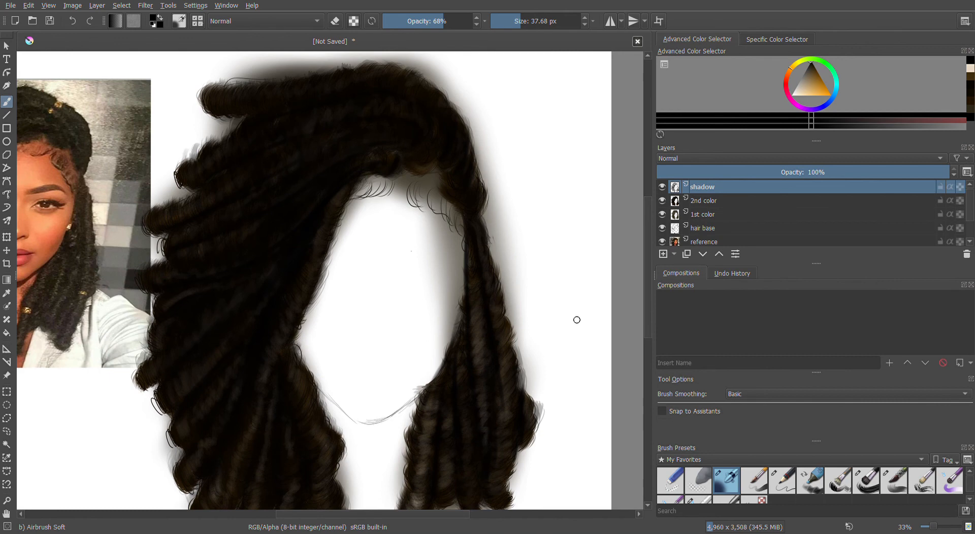
# Blend the shadows into the locs with Blender Basic at 79% opacity and about 81 px
pyautogui.press('/')
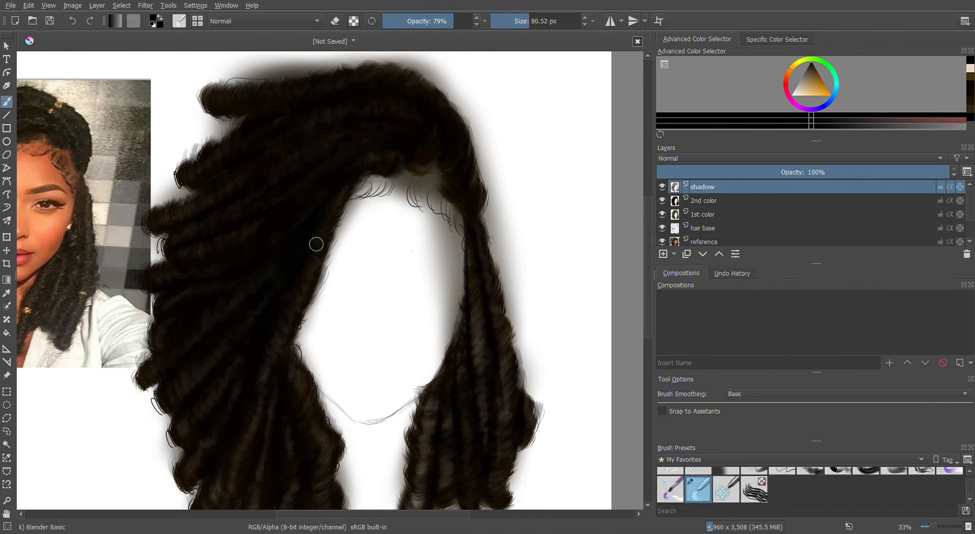
pyautogui.moveTo(465, 237); pyautogui.dragTo(463, 306)
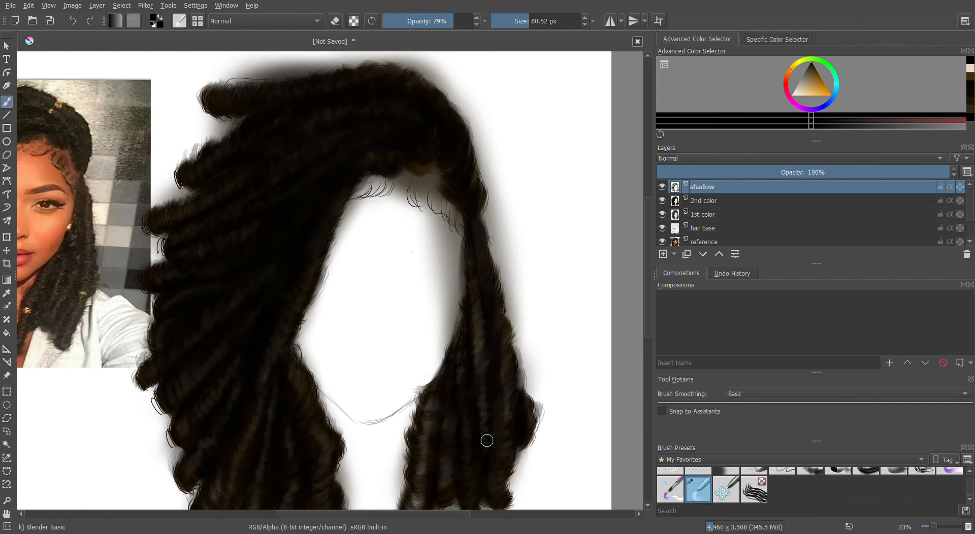
# Sample a brown from the hair and draw fine curved strands over the locs with the 6.60 px Pencil-2 brush
pyautogui.scroll(-3, 486, 439)
pyautogui.click(801, 472)
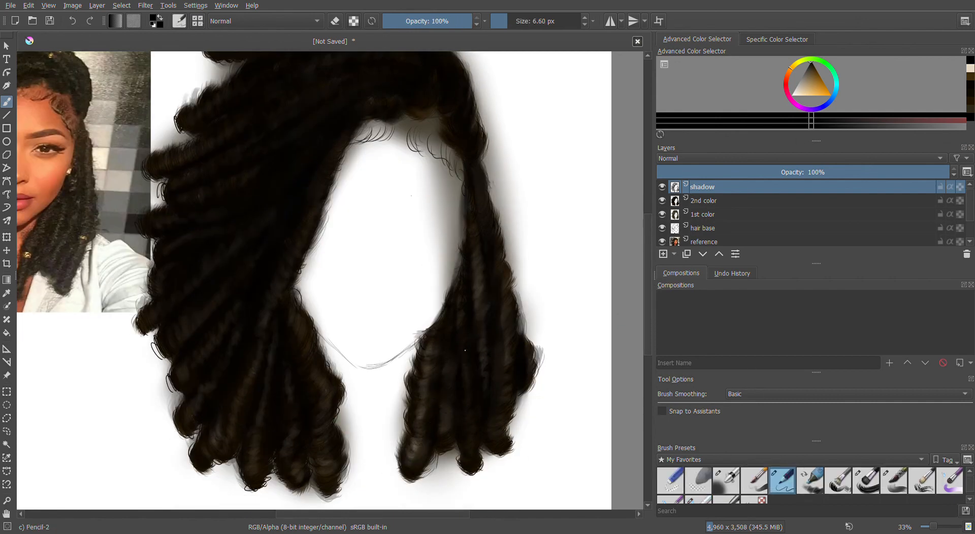
pyautogui.keyDown('ctrl'); pyautogui.click(477, 190); pyautogui.keyUp('ctrl')
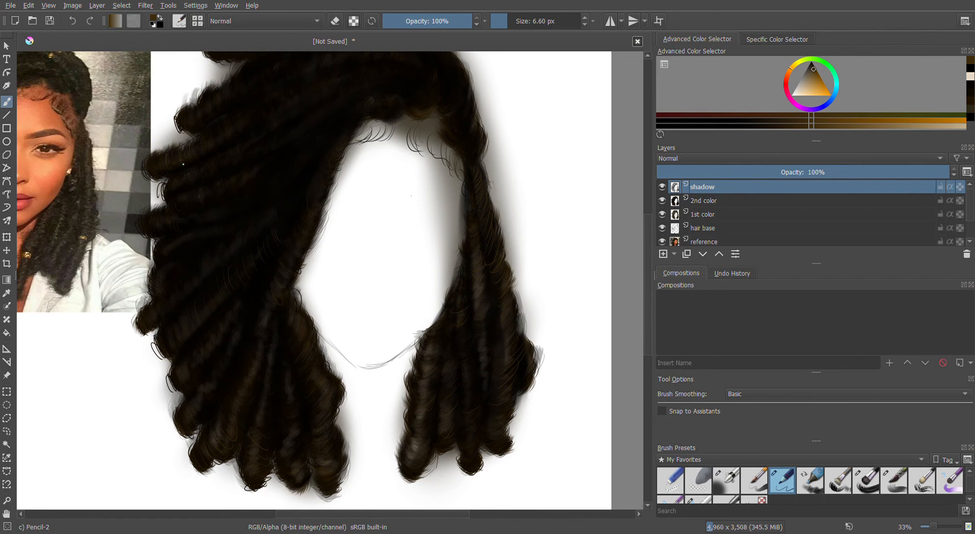
# On the 2nd color layer, draw fine black curved baby hairs along the right side of the forehead hairline at 9.30 px
pyautogui.scroll(3, 393, 156)
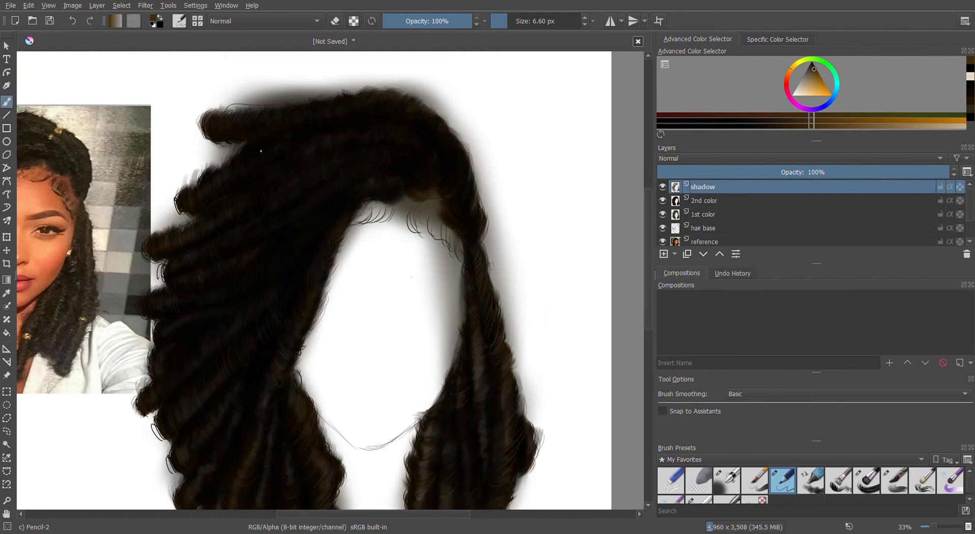
pyautogui.press('e')
pyautogui.click(711, 214)
pyautogui.click(711, 201)
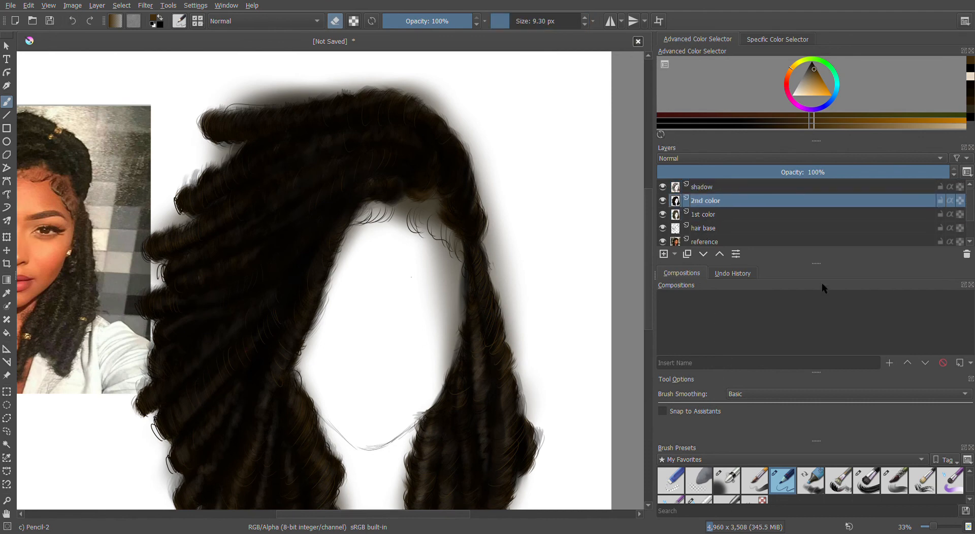
pyautogui.press('e')
pyautogui.moveTo(436, 213); pyautogui.dragTo(456, 234)
pyautogui.moveTo(394, 203)
pyautogui.mouseDown()
pyautogui.moveTo(434, 195)
pyautogui.moveTo(416, 197)
pyautogui.moveTo(427, 240)
pyautogui.moveTo(423, 215)
pyautogui.moveTo(472, 235)
pyautogui.moveTo(451, 152)
pyautogui.moveTo(442, 222)
pyautogui.moveTo(448, 239)
pyautogui.moveTo(469, 242)
pyautogui.moveTo(463, 269)
pyautogui.moveTo(456, 235)
pyautogui.moveTo(465, 236)
pyautogui.moveTo(471, 269)
pyautogui.moveTo(462, 267)
pyautogui.moveTo(470, 240)
pyautogui.moveTo(459, 265)
pyautogui.mouseUp()
pyautogui.moveTo(435, 214); pyautogui.dragTo(431, 232)
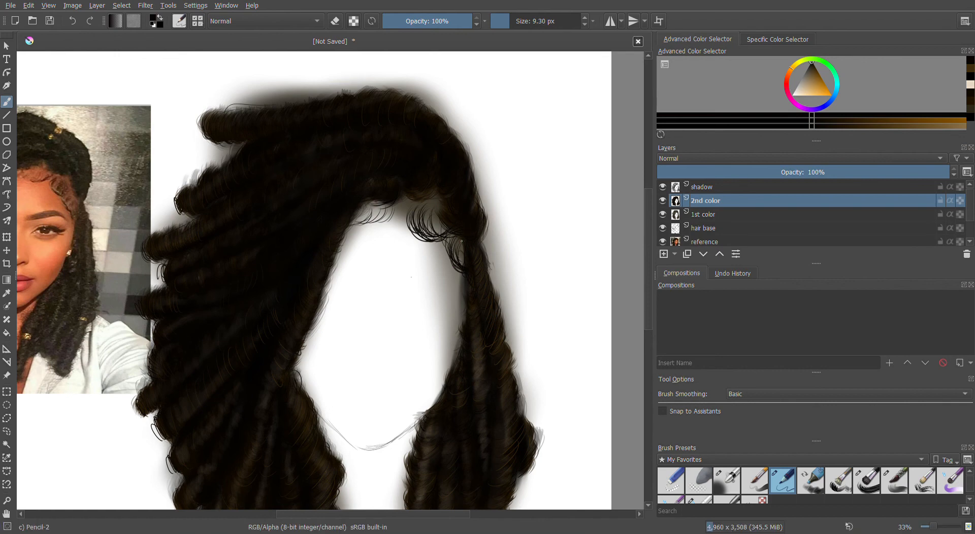
pyautogui.moveTo(408, 222); pyautogui.dragTo(415, 235)
pyautogui.moveTo(421, 221); pyautogui.dragTo(434, 244)
# Draw matching black baby hairs along the left side of the forehead hairline and fill in the right side
pyautogui.moveTo(398, 202)
pyautogui.mouseDown()
pyautogui.moveTo(389, 226)
pyautogui.moveTo(352, 230)
pyautogui.moveTo(382, 232)
pyautogui.moveTo(363, 234)
pyautogui.mouseUp()
pyautogui.moveTo(379, 227); pyautogui.dragTo(352, 232)
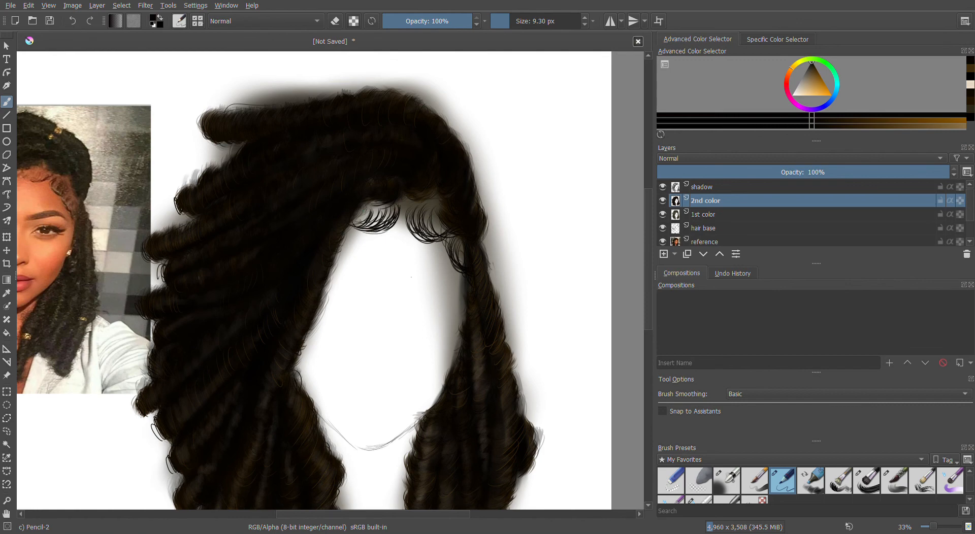
pyautogui.moveTo(368, 209); pyautogui.dragTo(356, 225)
pyautogui.moveTo(411, 218); pyautogui.dragTo(401, 238)
# Add loose black flyaway strands around the outer left locs, over the crown and down the upper right edge
pyautogui.moveTo(524, 392); pyautogui.dragTo(518, 407)
pyautogui.moveTo(140, 408); pyautogui.dragTo(135, 417)
pyautogui.moveTo(203, 171); pyautogui.dragTo(173, 202)
pyautogui.moveTo(228, 156); pyautogui.dragTo(220, 165)
pyautogui.moveTo(205, 113); pyautogui.dragTo(196, 127)
pyautogui.moveTo(241, 100); pyautogui.dragTo(228, 107)
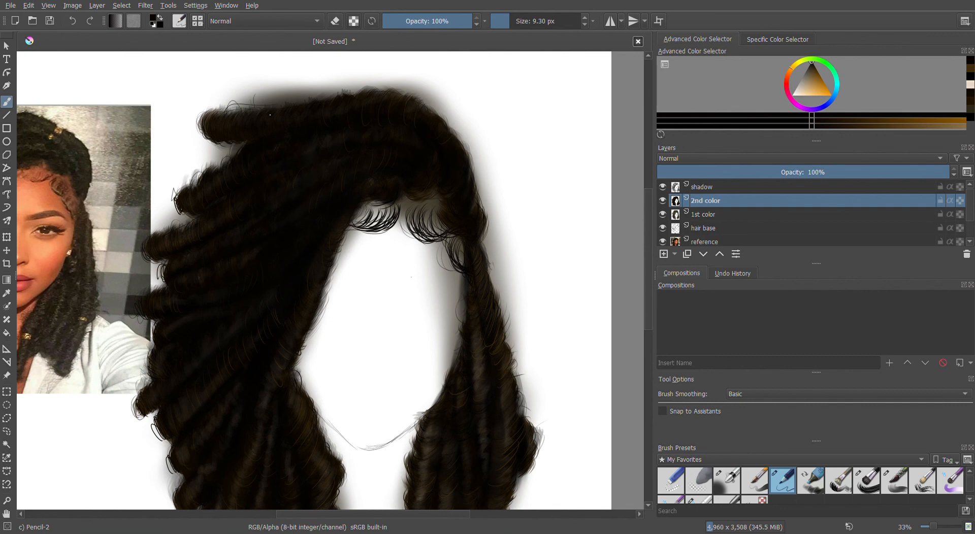
pyautogui.moveTo(361, 78)
pyautogui.mouseDown()
pyautogui.moveTo(357, 93)
pyautogui.moveTo(438, 105)
pyautogui.moveTo(473, 144)
pyautogui.mouseUp()
pyautogui.moveTo(475, 178); pyautogui.dragTo(493, 236)
pyautogui.moveTo(154, 222); pyautogui.dragTo(168, 228)
pyautogui.moveTo(204, 170); pyautogui.dragTo(209, 157)
# Draw thin black flyaways around the bottom ends of the locs on both sides of the face
pyautogui.moveTo(650, 325); pyautogui.dragTo(649, 360)
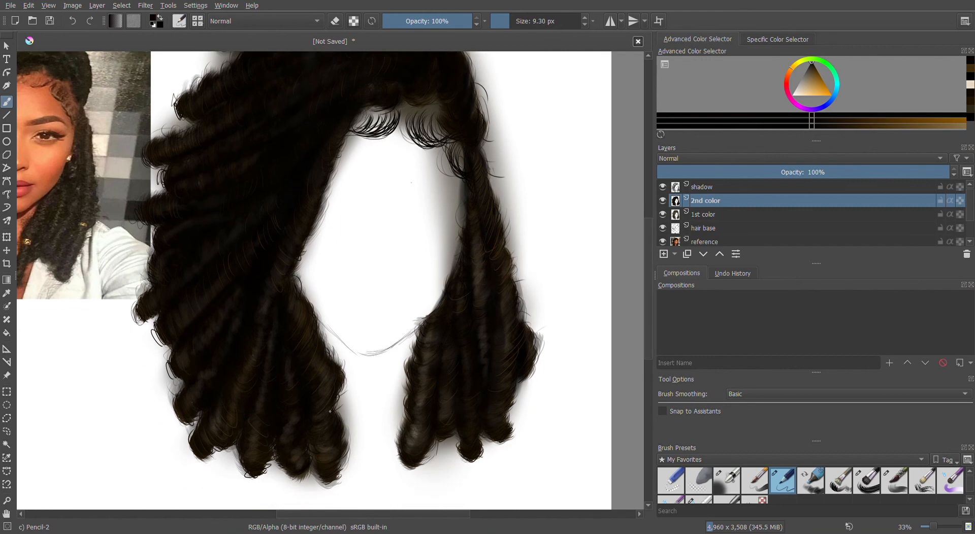
pyautogui.moveTo(312, 480); pyautogui.dragTo(336, 493)
pyautogui.moveTo(426, 470)
pyautogui.mouseDown()
pyautogui.moveTo(431, 451)
pyautogui.moveTo(432, 463)
pyautogui.moveTo(455, 451)
pyautogui.mouseUp()
pyautogui.moveTo(463, 460)
pyautogui.mouseDown()
pyautogui.moveTo(476, 467)
pyautogui.moveTo(517, 432)
pyautogui.mouseUp()
pyautogui.moveTo(508, 447); pyautogui.dragTo(523, 431)
pyautogui.moveTo(500, 445)
pyautogui.mouseDown()
pyautogui.moveTo(517, 429)
pyautogui.moveTo(510, 440)
pyautogui.mouseUp()
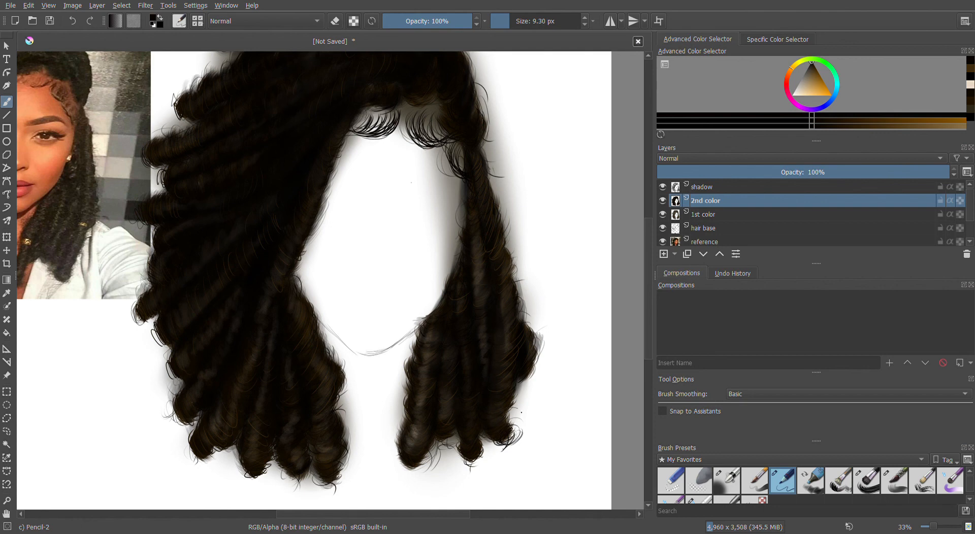
# Add black flyaway strands to the outermost right loc and the tips of the outer left locs
pyautogui.moveTo(523, 379); pyautogui.dragTo(536, 380)
pyautogui.moveTo(521, 383); pyautogui.dragTo(539, 381)
pyautogui.moveTo(524, 384)
pyautogui.mouseDown()
pyautogui.moveTo(545, 379)
pyautogui.moveTo(526, 314)
pyautogui.mouseUp()
pyautogui.moveTo(135, 317); pyautogui.dragTo(139, 300)
pyautogui.moveTo(153, 262); pyautogui.dragTo(147, 246)
pyautogui.moveTo(147, 280); pyautogui.dragTo(144, 247)
pyautogui.moveTo(455, 260); pyautogui.dragTo(458, 239)
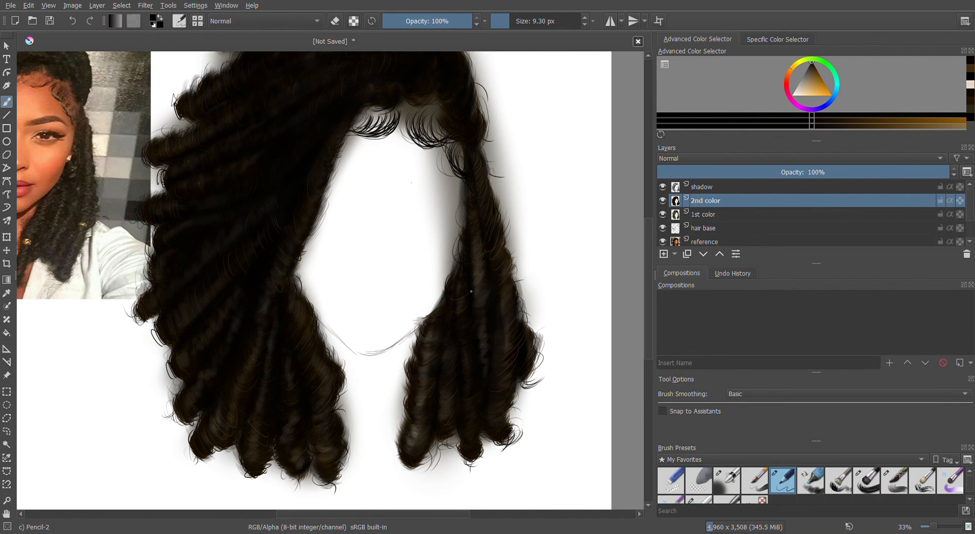
# Draw curly black flyaways along the inner and outer edges of the right-hand locs
pyautogui.moveTo(421, 326)
pyautogui.mouseDown()
pyautogui.moveTo(476, 273)
pyautogui.moveTo(442, 298)
pyautogui.mouseUp()
pyautogui.moveTo(493, 202); pyautogui.dragTo(499, 188)
pyautogui.moveTo(489, 114); pyautogui.dragTo(493, 128)
pyautogui.moveTo(481, 84)
pyautogui.mouseDown()
pyautogui.moveTo(499, 90)
pyautogui.moveTo(497, 117)
pyautogui.mouseUp()
pyautogui.moveTo(488, 163)
pyautogui.mouseDown()
pyautogui.moveTo(486, 195)
pyautogui.moveTo(502, 190)
pyautogui.mouseUp()
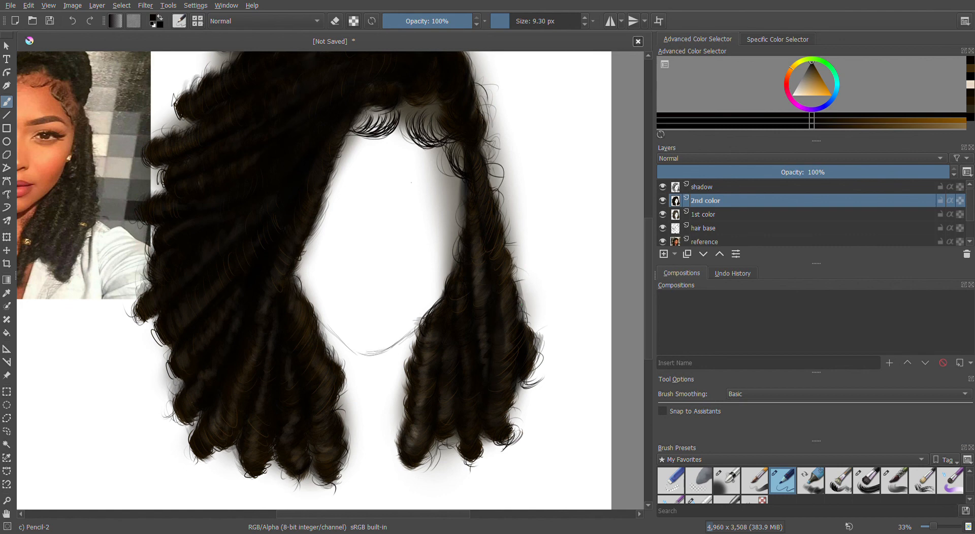
# Draw longer looping black flyaways off the outer edge of the lower left locs
pyautogui.moveTo(147, 235)
pyautogui.mouseDown()
pyautogui.moveTo(134, 286)
pyautogui.moveTo(118, 292)
pyautogui.mouseUp()
pyautogui.moveTo(155, 318); pyautogui.dragTo(132, 328)
pyautogui.moveTo(159, 339)
pyautogui.mouseDown()
pyautogui.moveTo(145, 352)
pyautogui.moveTo(156, 361)
pyautogui.moveTo(151, 337)
pyautogui.moveTo(141, 348)
pyautogui.mouseUp()
pyautogui.moveTo(152, 325); pyautogui.dragTo(144, 353)
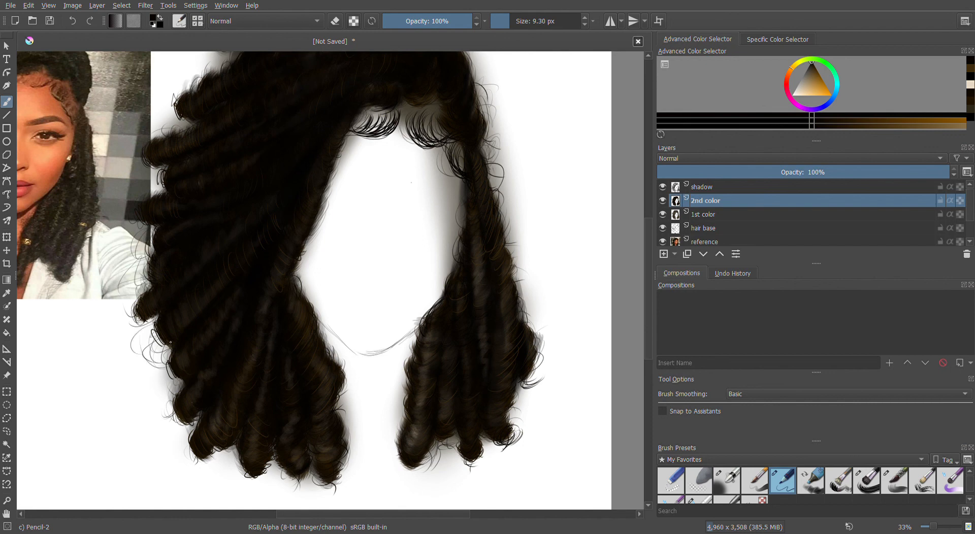
# Draw loose black strands along the inner edge of the left locs, from the temple down past the chin
pyautogui.moveTo(339, 166)
pyautogui.mouseDown()
pyautogui.moveTo(325, 203)
pyautogui.moveTo(327, 193)
pyautogui.mouseUp()
pyautogui.moveTo(342, 146); pyautogui.dragTo(335, 172)
pyautogui.moveTo(329, 206); pyautogui.dragTo(304, 249)
pyautogui.moveTo(322, 256); pyautogui.dragTo(301, 270)
pyautogui.moveTo(319, 310); pyautogui.dragTo(311, 328)
pyautogui.moveTo(331, 328)
pyautogui.mouseDown()
pyautogui.moveTo(324, 345)
pyautogui.moveTo(336, 352)
pyautogui.mouseUp()
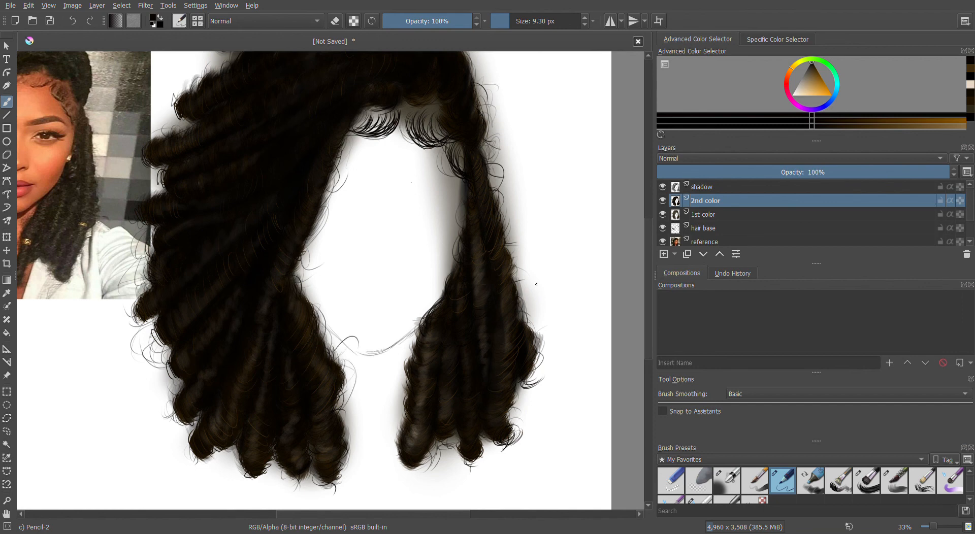
# Add black flyaways to the inner edge of the right locs, the upper left locs and the crown
pyautogui.moveTo(425, 374); pyautogui.dragTo(402, 409)
pyautogui.moveTo(408, 338); pyautogui.dragTo(412, 359)
pyautogui.moveTo(405, 420)
pyautogui.mouseDown()
pyautogui.moveTo(391, 449)
pyautogui.moveTo(426, 471)
pyautogui.moveTo(411, 477)
pyautogui.mouseUp()
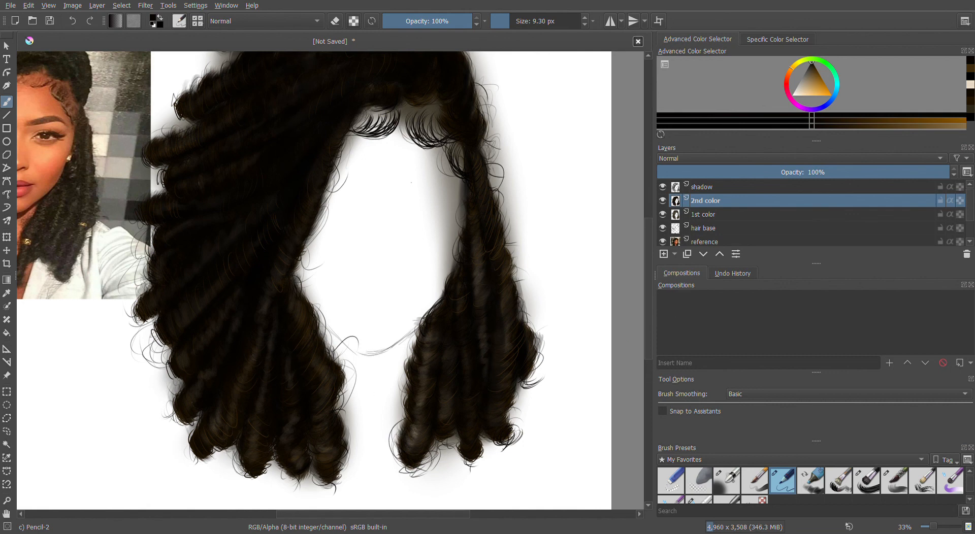
pyautogui.moveTo(649, 343); pyautogui.dragTo(649, 323)
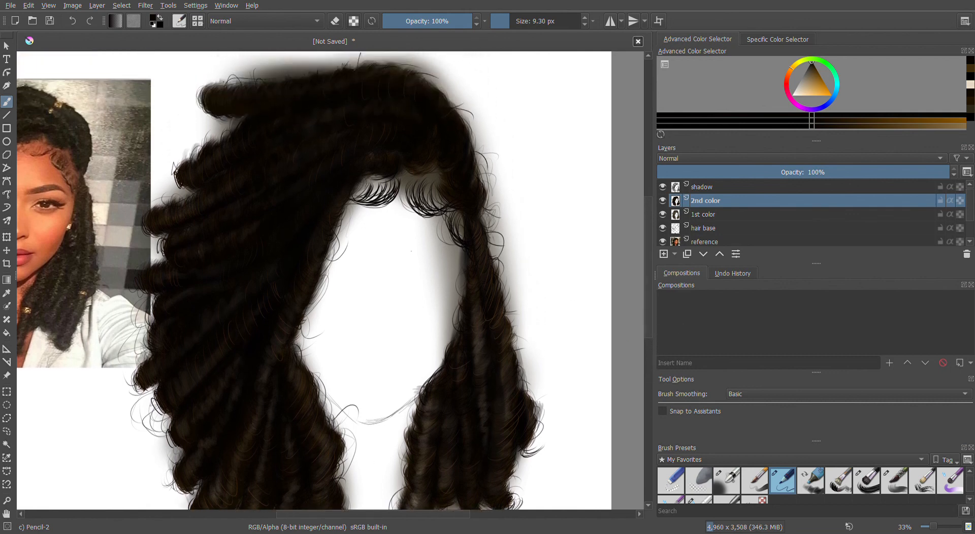
pyautogui.moveTo(210, 78)
pyautogui.mouseDown()
pyautogui.moveTo(198, 106)
pyautogui.moveTo(205, 144)
pyautogui.moveTo(192, 157)
pyautogui.mouseUp()
pyautogui.moveTo(460, 99); pyautogui.dragTo(453, 115)
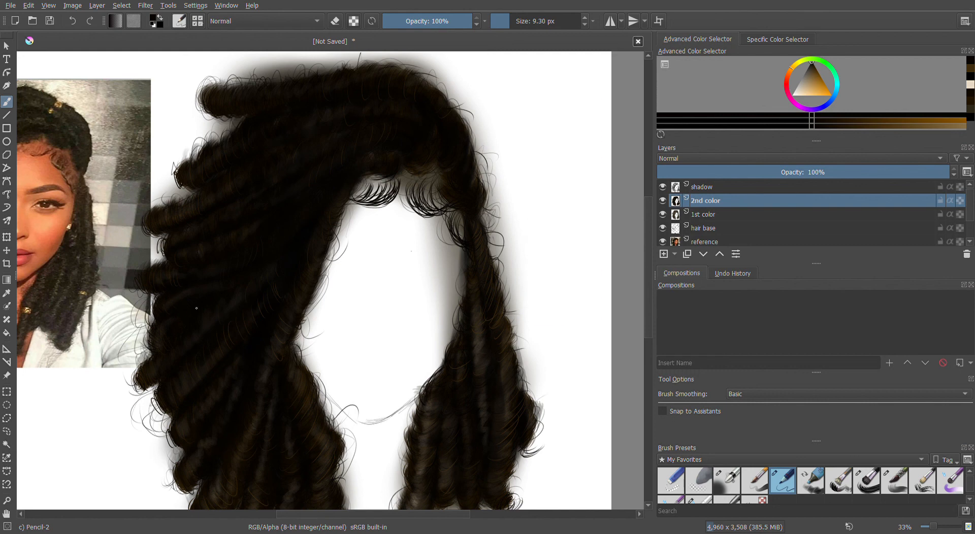
# Choose a golden orange colour and add a layer named gold clips above the 2nd color layer
pyautogui.scroll(-2, 647, 334)
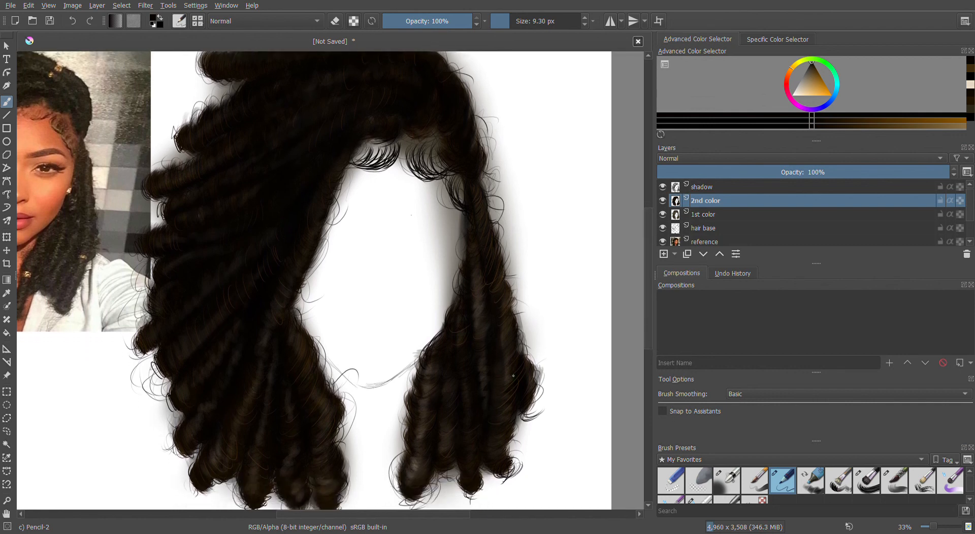
pyautogui.click(830, 94)
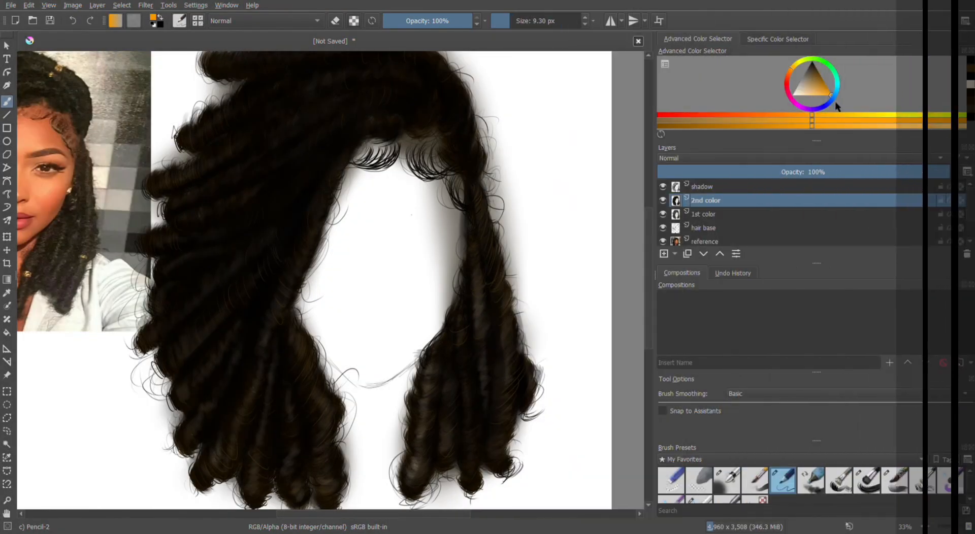
pyautogui.click(841, 116)
pyautogui.click(857, 126)
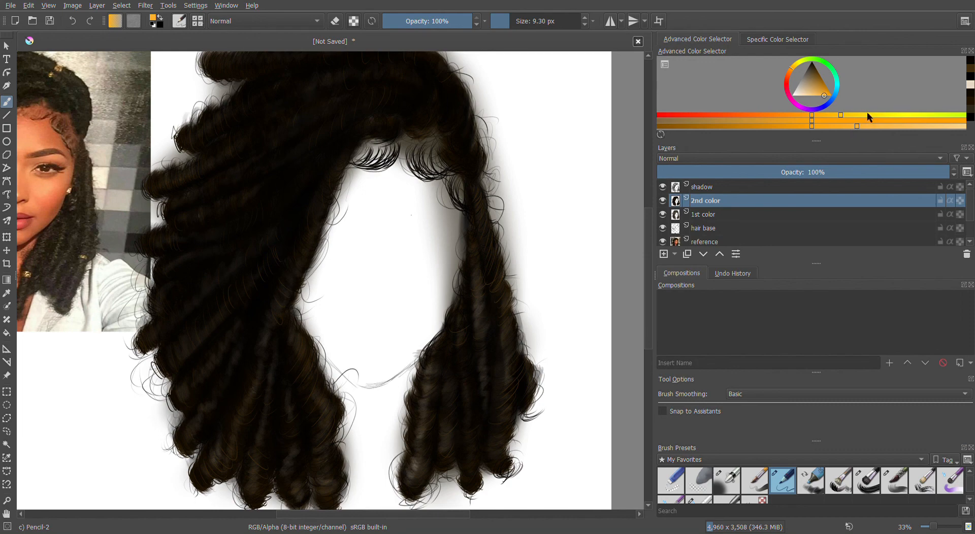
pyautogui.click(663, 253)
pyautogui.doubleClick(747, 203)
pyautogui.press('BackSpace')
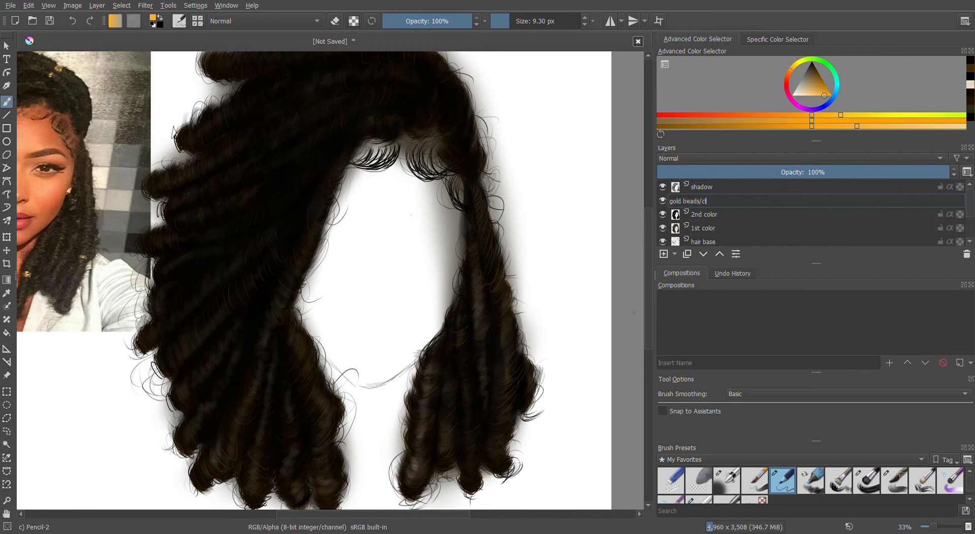
pyautogui.press('Return')
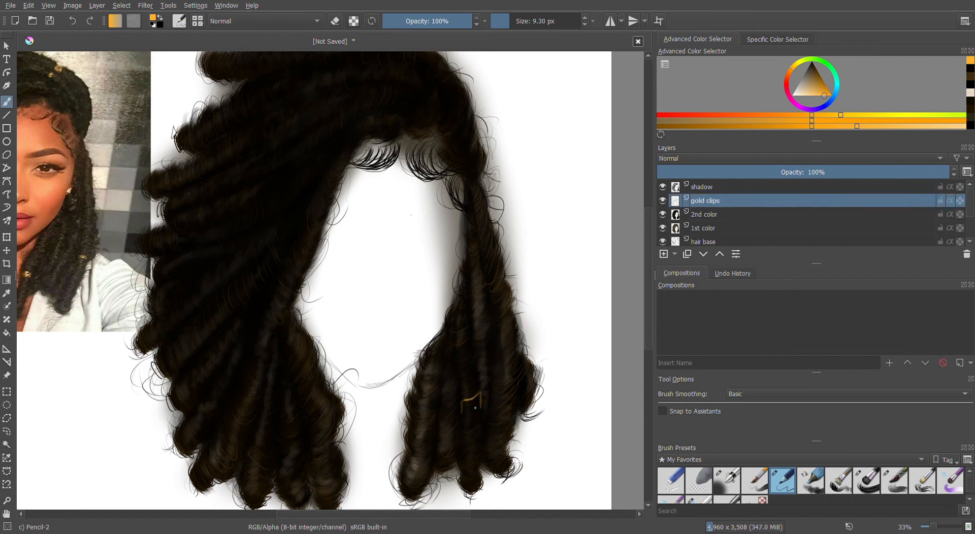
# Paint gold clips on the right-hand locs and on top of the head with the brush at 25.80 px
pyautogui.press(']')
pyautogui.press(']')
pyautogui.press(']')
pyautogui.press(']')
pyautogui.moveTo(464, 404); pyautogui.dragTo(476, 409)
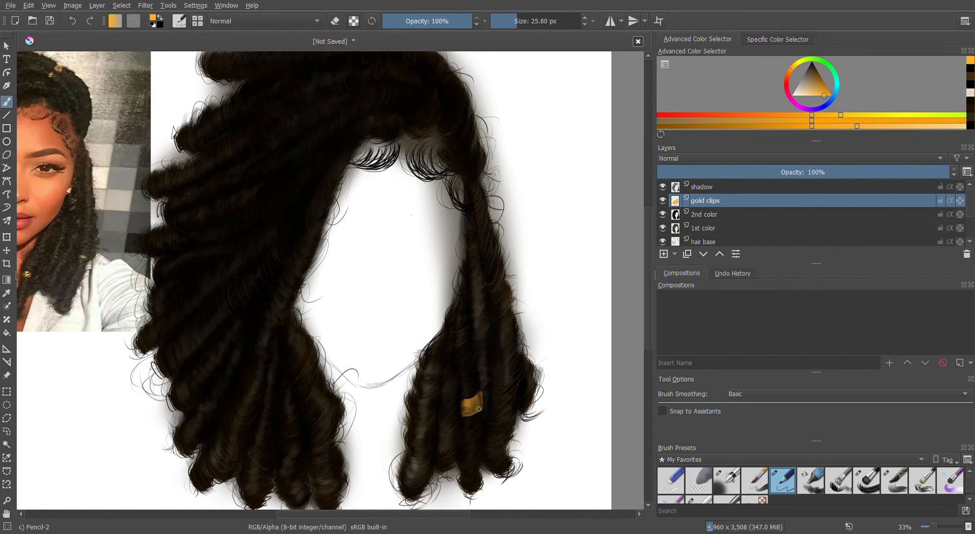
pyautogui.moveTo(420, 450)
pyautogui.mouseDown()
pyautogui.moveTo(410, 465)
pyautogui.moveTo(429, 454)
pyautogui.mouseUp()
pyautogui.scroll(3, 330, 280)
pyautogui.moveTo(378, 135); pyautogui.dragTo(376, 145)
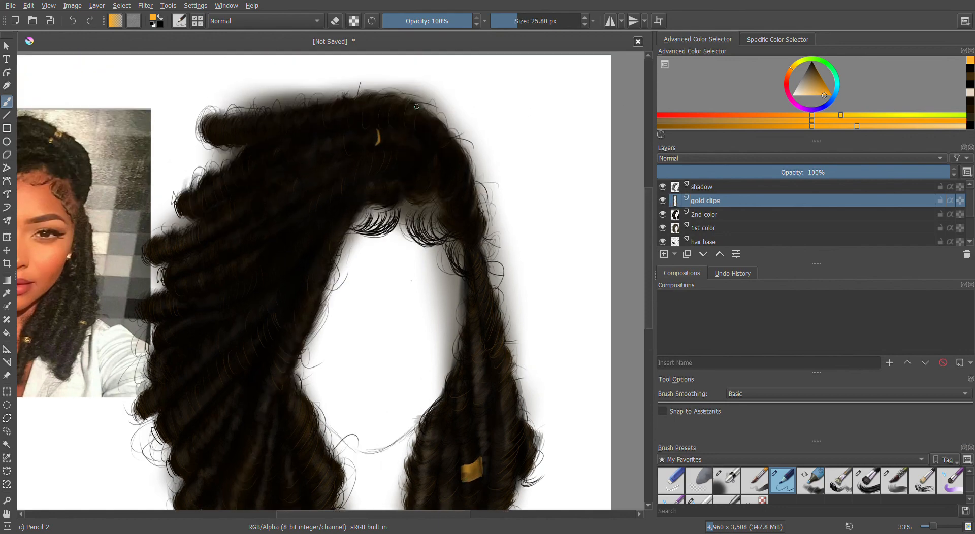
pyautogui.moveTo(428, 113)
pyautogui.mouseDown()
pyautogui.moveTo(374, 146)
pyautogui.moveTo(372, 138)
pyautogui.mouseUp()
# Paint gold clips of varied sizes on the left locs, following the reference photo
pyautogui.hscroll(-1, 264, 517)
pyautogui.hscroll(-10, 264, 517)
pyautogui.moveTo(487, 465); pyautogui.dragTo(469, 462)
pyautogui.moveTo(401, 347); pyautogui.dragTo(399, 356)
pyautogui.moveTo(525, 241); pyautogui.dragTo(525, 249)
pyautogui.moveTo(457, 178); pyautogui.dragTo(454, 195)
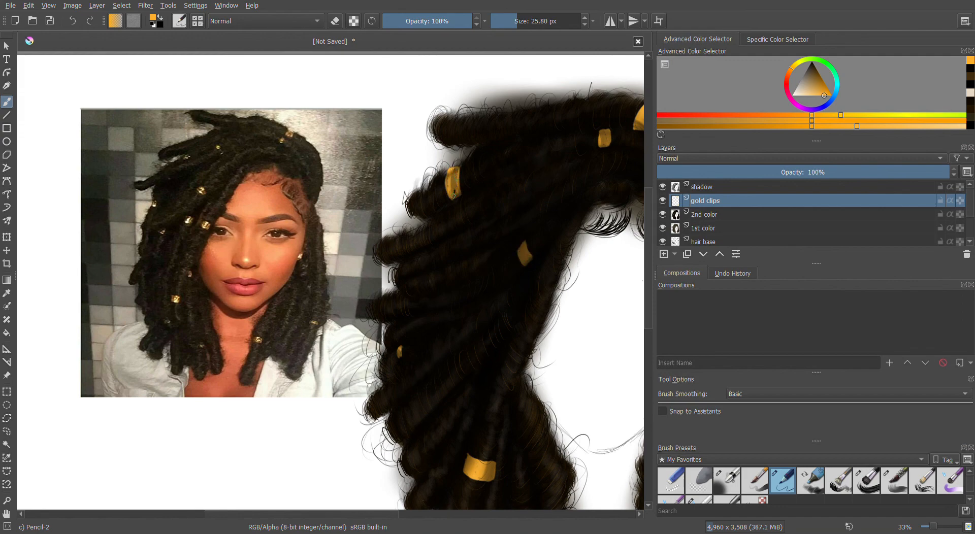
# Paint more gold clips on the left side and near the ends of the lower left locs
pyautogui.moveTo(470, 321); pyautogui.dragTo(457, 342)
pyautogui.scroll(-3, 518, 462)
pyautogui.moveTo(532, 457)
pyautogui.mouseDown()
pyautogui.moveTo(509, 464)
pyautogui.moveTo(519, 468)
pyautogui.mouseUp()
pyautogui.hotkey('ctrl', '+')
pyautogui.hotkey('ctrl', '-')
pyautogui.hotkey('ctrl', '-')
pyautogui.moveTo(332, 514); pyautogui.dragTo(360, 514)
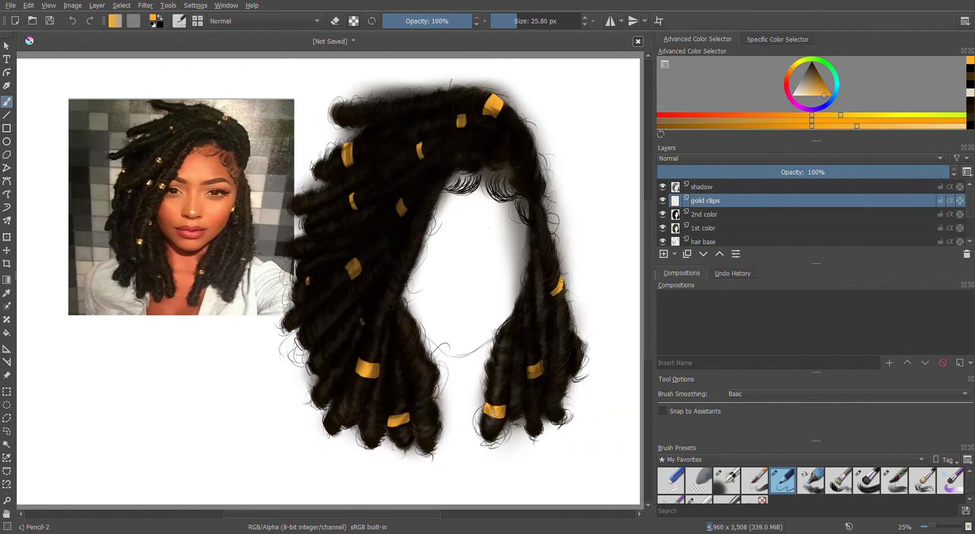
# Hide the reference layer
pyautogui.moveTo(969, 203); pyautogui.dragTo(969, 218)
pyautogui.click(662, 222)
pyautogui.moveTo(319, 514); pyautogui.dragTo(336, 514)
# Erase the grey smudges inside the face and around the hair outline on the 1st color layer with a 172.64 px eraser
pyautogui.click(726, 208)
pyautogui.click(335, 21)
pyautogui.click(708, 235)
pyautogui.click(709, 194)
pyautogui.moveTo(450, 223); pyautogui.dragTo(459, 223)
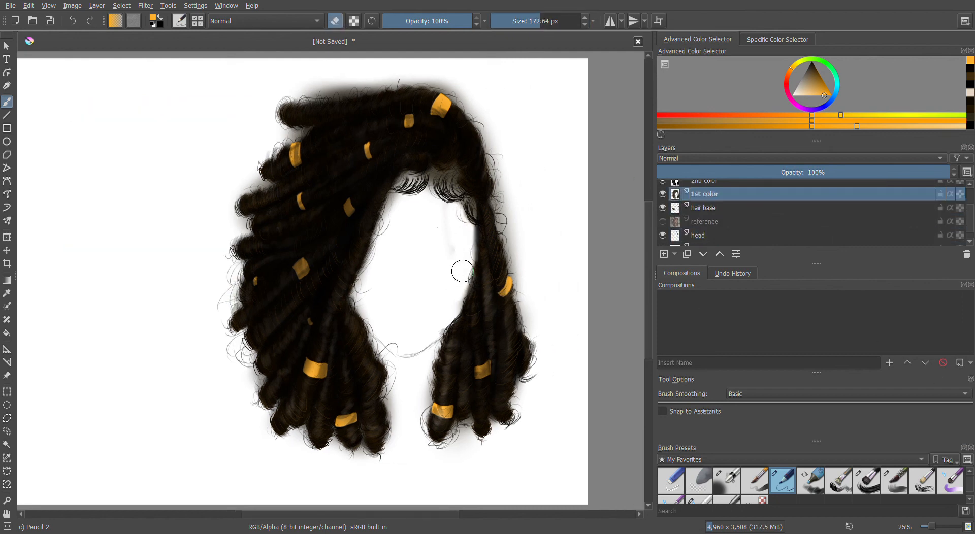
pyautogui.moveTo(296, 133); pyautogui.dragTo(242, 222)
pyautogui.moveTo(351, 456); pyautogui.dragTo(394, 372)
pyautogui.moveTo(405, 178)
pyautogui.mouseDown()
pyautogui.moveTo(434, 177)
pyautogui.moveTo(452, 191)
pyautogui.moveTo(536, 292)
pyautogui.moveTo(508, 193)
pyautogui.moveTo(432, 81)
pyautogui.moveTo(401, 76)
pyautogui.mouseUp()
pyautogui.click(469, 430)
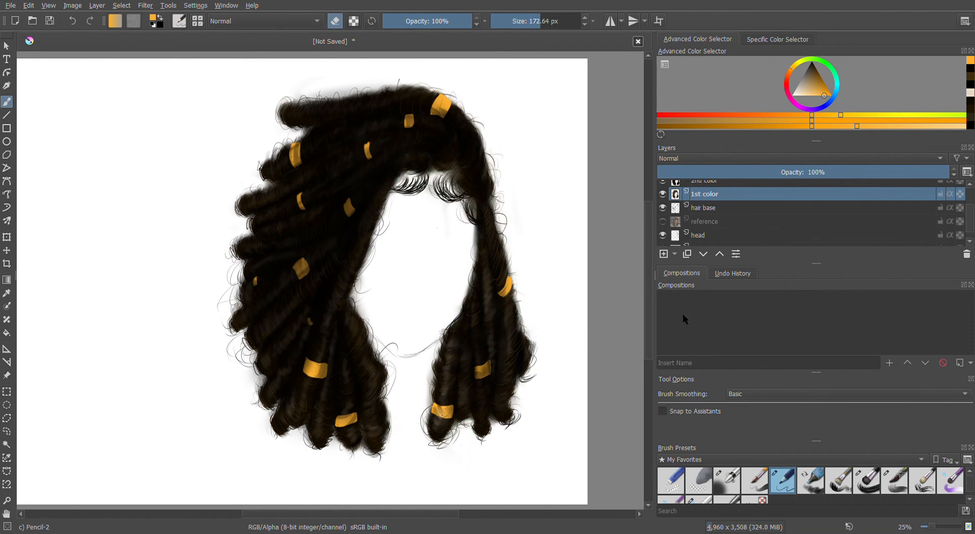
# Set the eraser size to 77.39 px and make the shadow layer active
pyautogui.click(704, 181)
pyautogui.click(528, 21)
pyautogui.click(704, 201)
pyautogui.click(705, 214)
pyautogui.scroll(2, 779, 213)
pyautogui.click(779, 200)
pyautogui.click(779, 187)
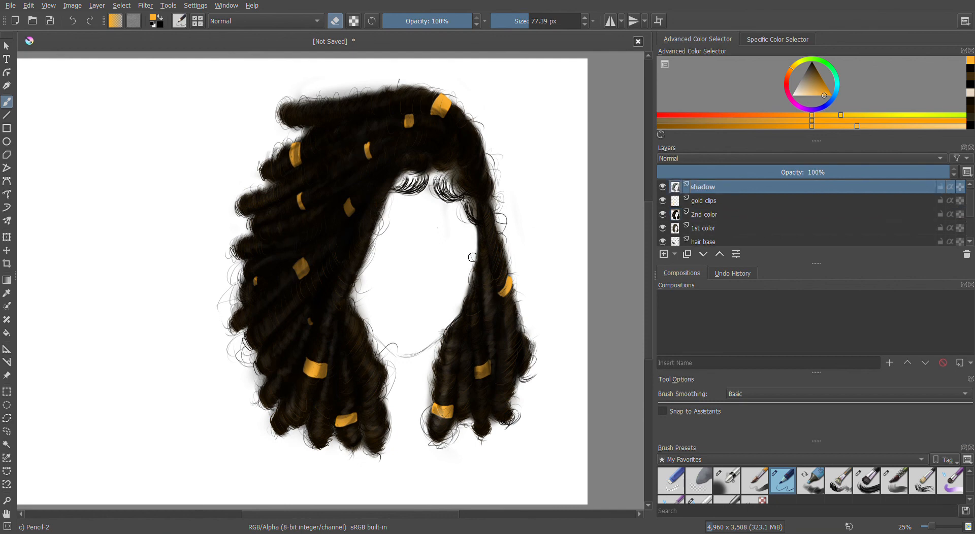
# Sign the drawing in black beside the lower left locs with a 5.47 px brush and underline the signature
pyautogui.click(335, 21)
pyautogui.click(506, 21)
pyautogui.moveTo(350, 514); pyautogui.dragTo(356, 515)
pyautogui.moveTo(180, 442); pyautogui.dragTo(183, 471)
pyautogui.click(75, 21)
pyautogui.click(812, 63)
pyautogui.moveTo(178, 448)
pyautogui.mouseDown()
pyautogui.moveTo(209, 456)
pyautogui.moveTo(236, 421)
pyautogui.mouseUp()
pyautogui.moveTo(242, 441); pyautogui.dragTo(187, 498)
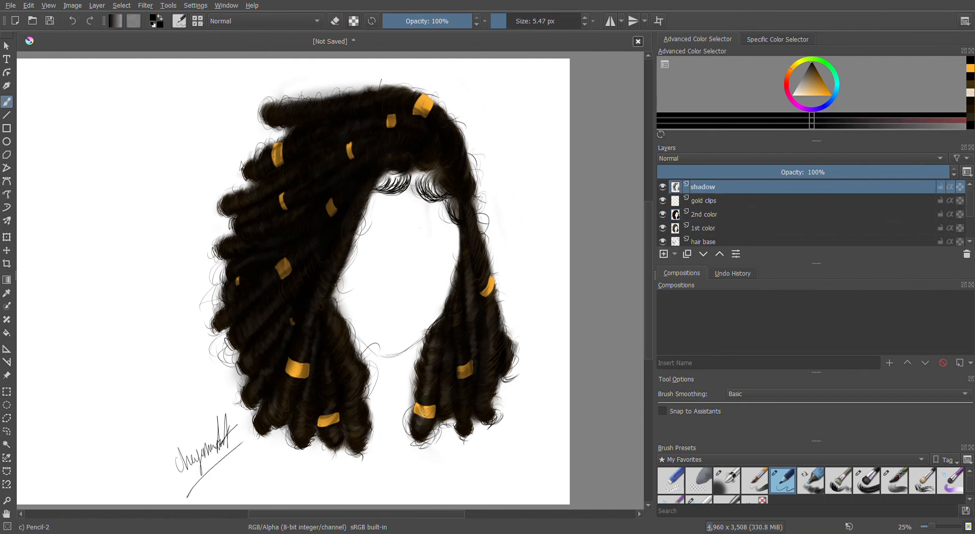
pyautogui.moveTo(363, 514); pyautogui.dragTo(336, 514)
pyautogui.moveTo(931, 527); pyautogui.dragTo(933, 527)
pyautogui.moveTo(411, 514); pyautogui.dragTo(412, 514)
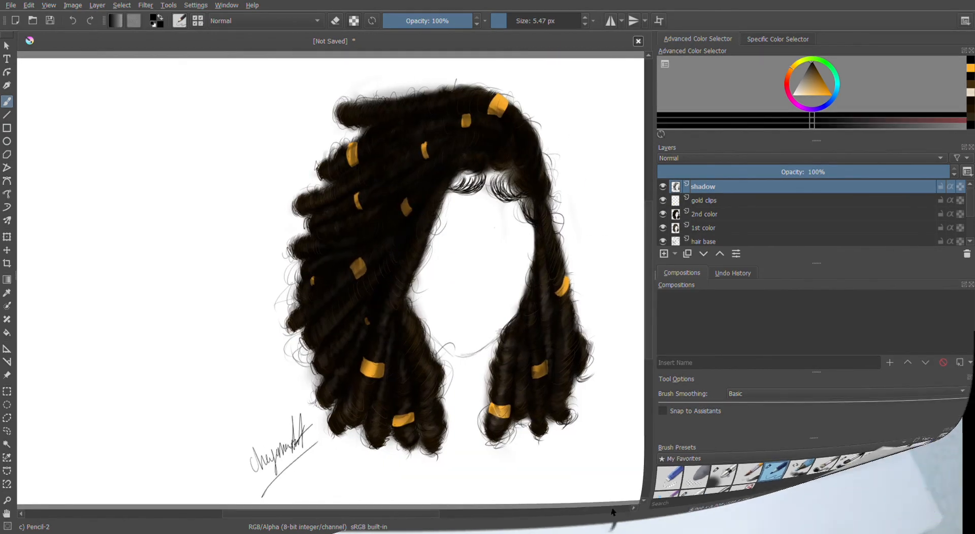